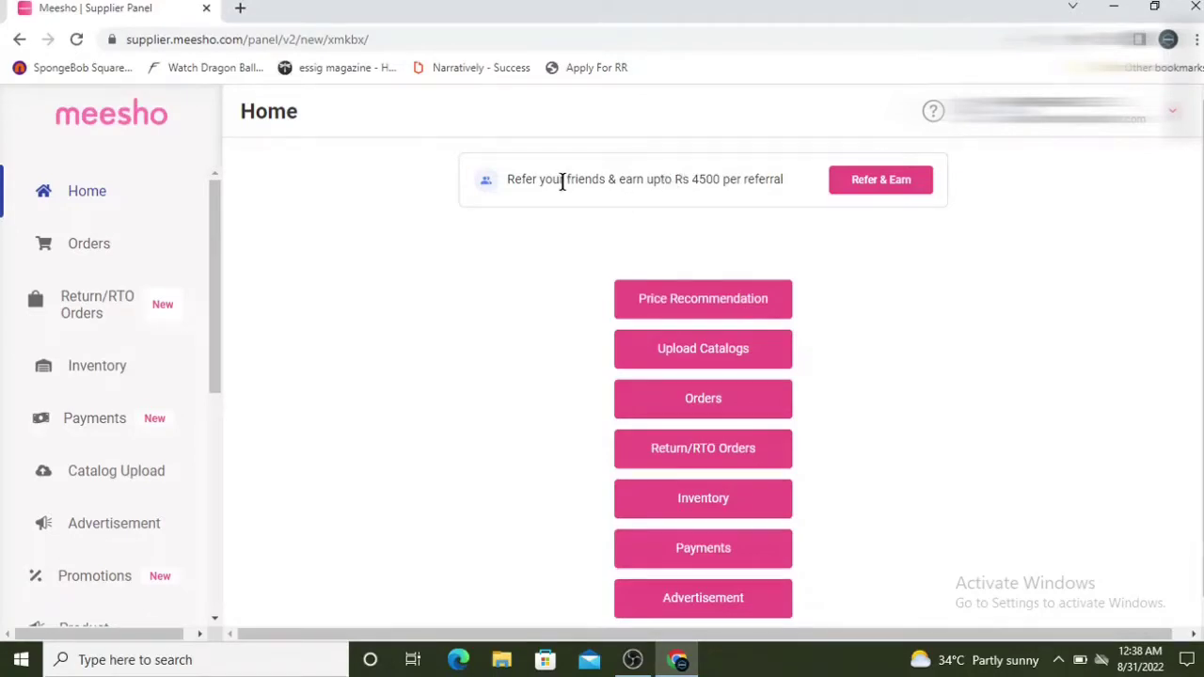
Step: Look over the shortcuts on the Home page and the full list of supplier panel sections
scroll(508, 398, down, 2)
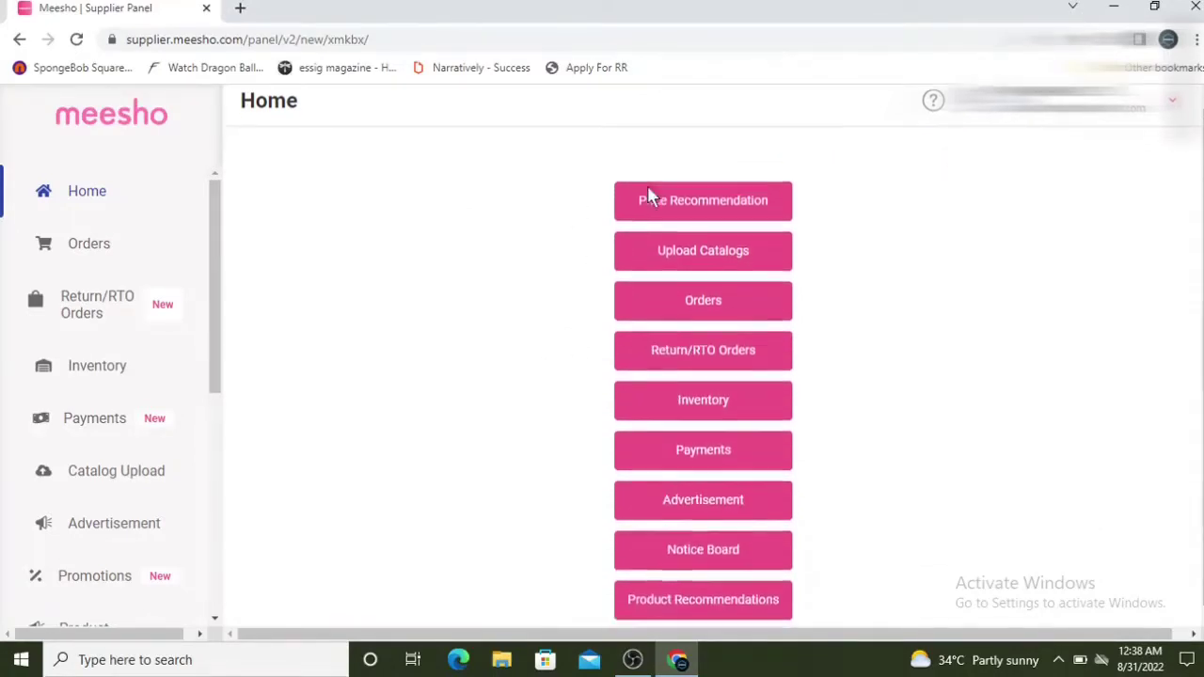
scroll(89, 267, down, 5)
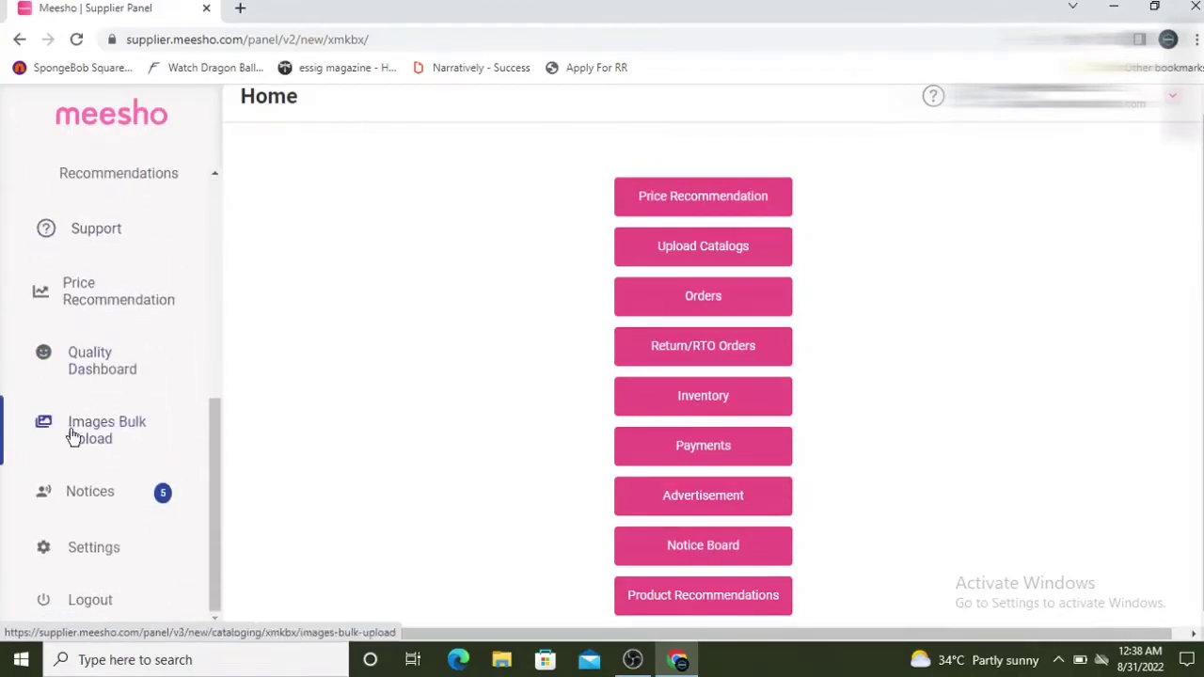
scroll(75, 436, up, 5)
scroll(462, 422, up, 2)
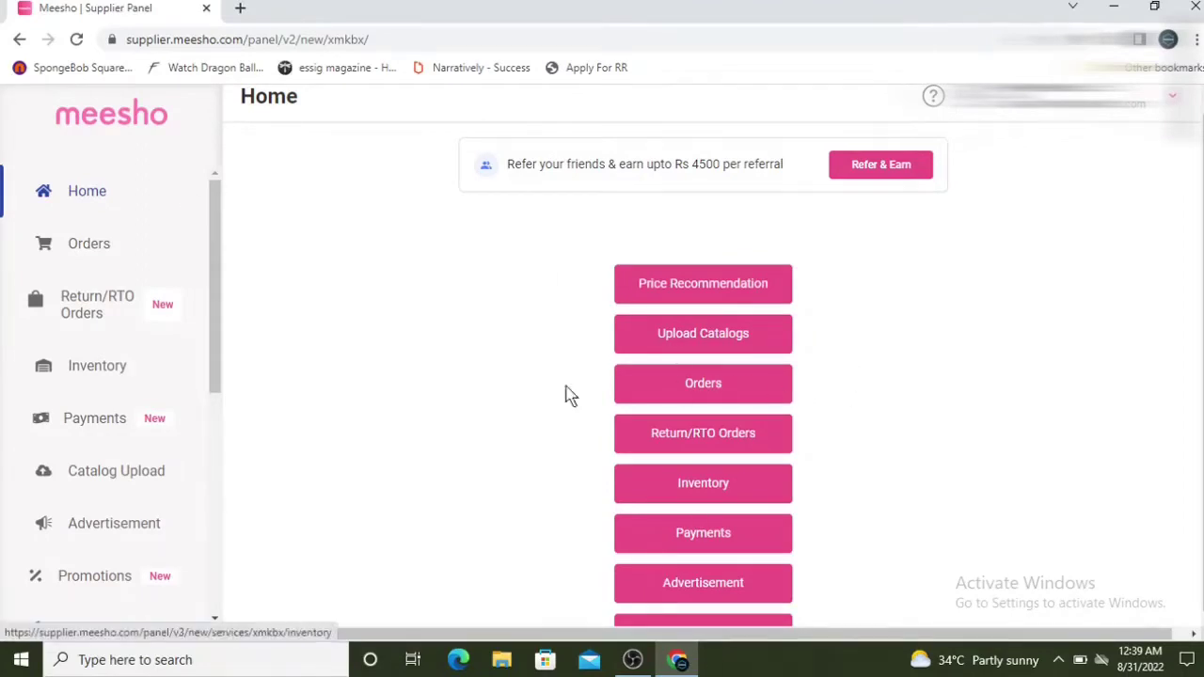
scroll(736, 485, down, 1)
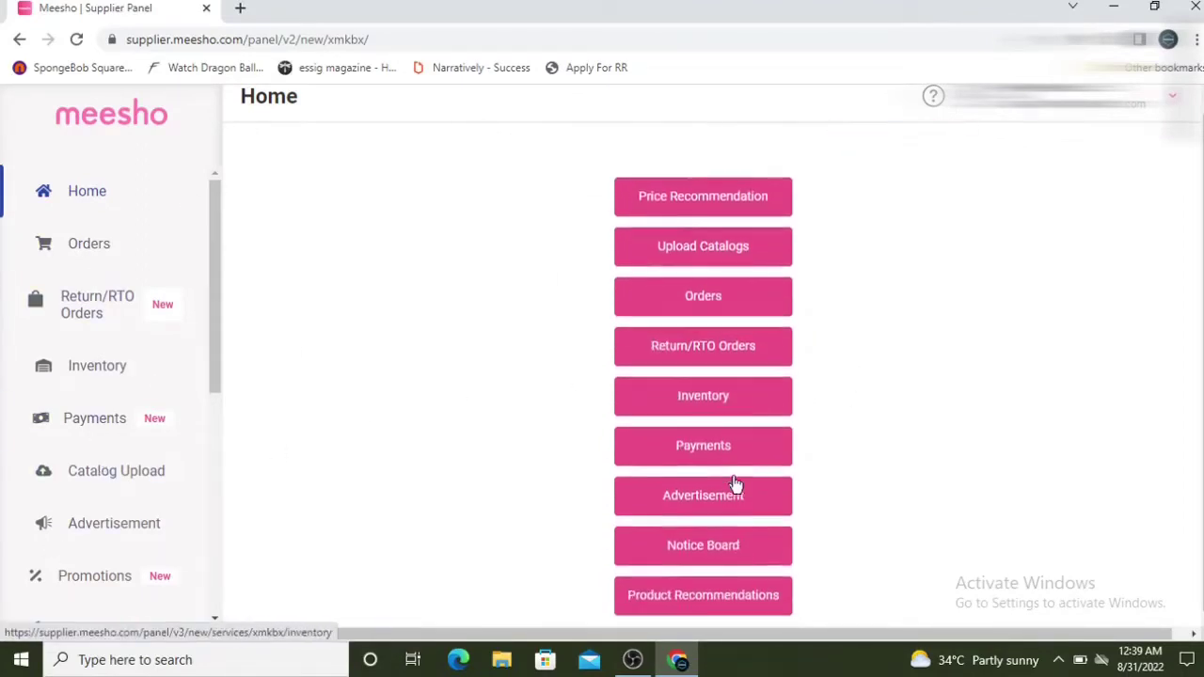
scroll(766, 452, up, 1)
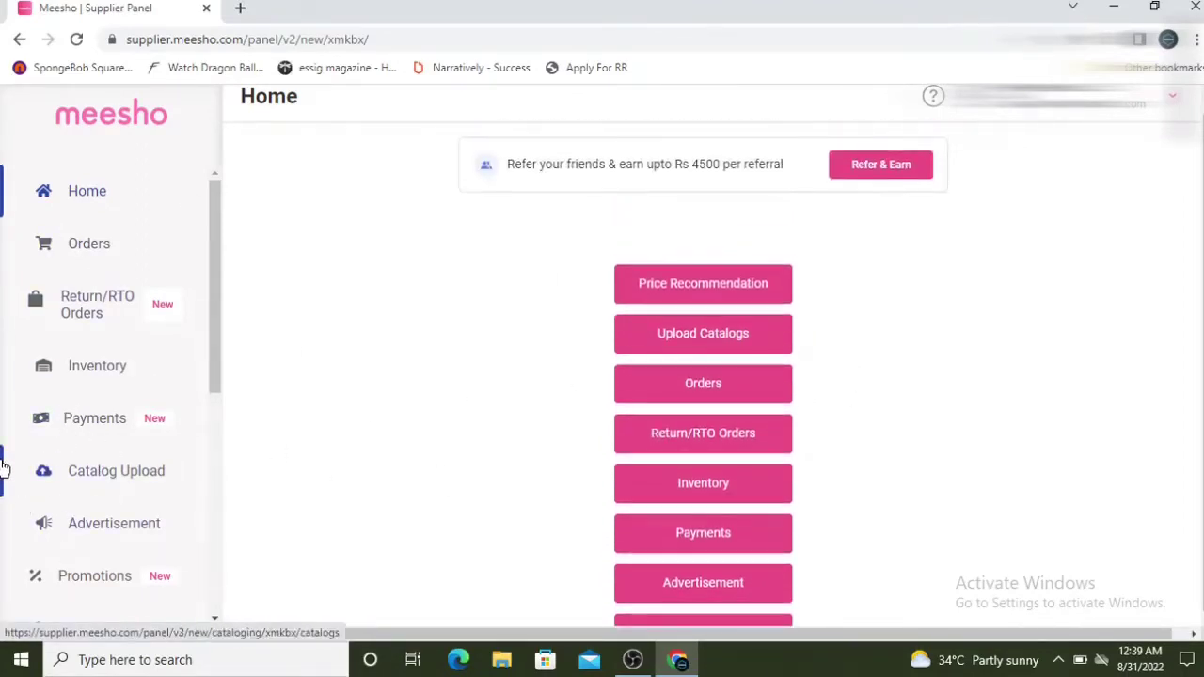
scroll(97, 290, down, 5)
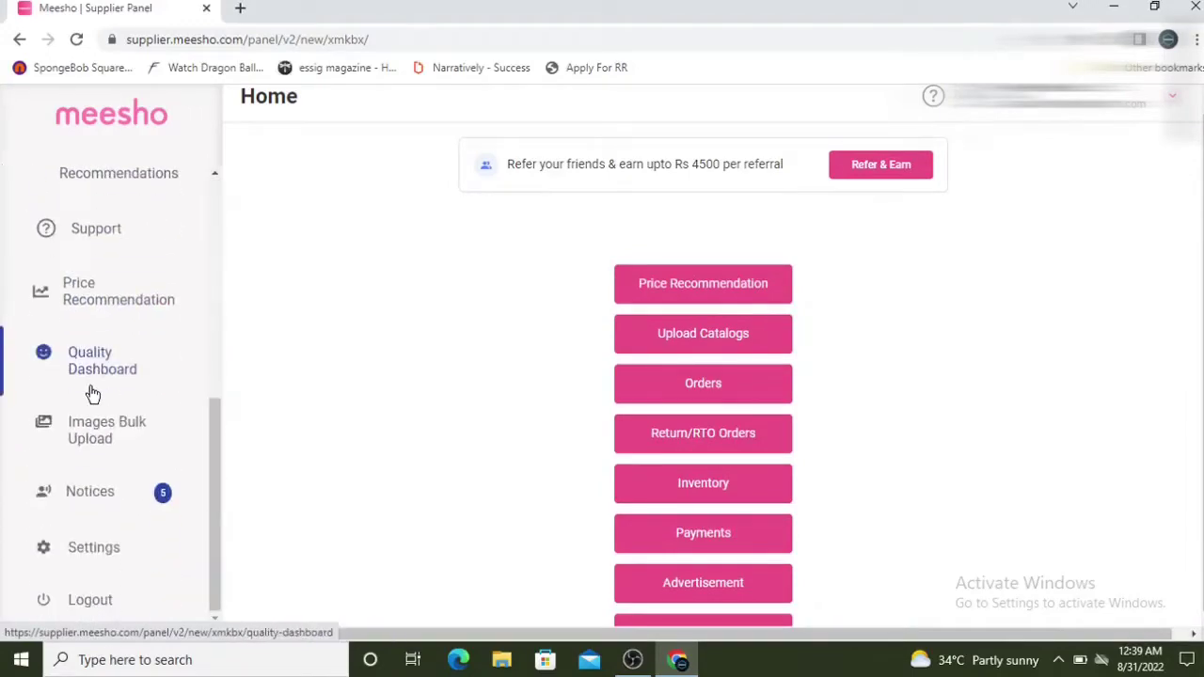
scroll(160, 575, up, 4)
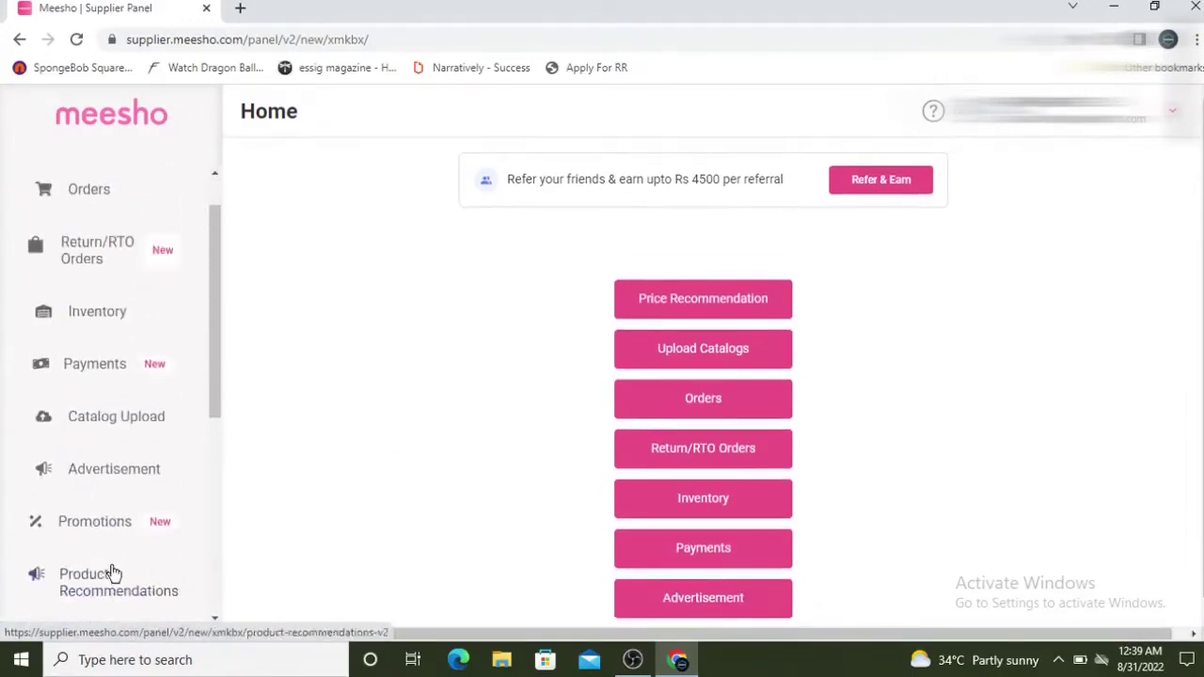
scroll(108, 569, up, 1)
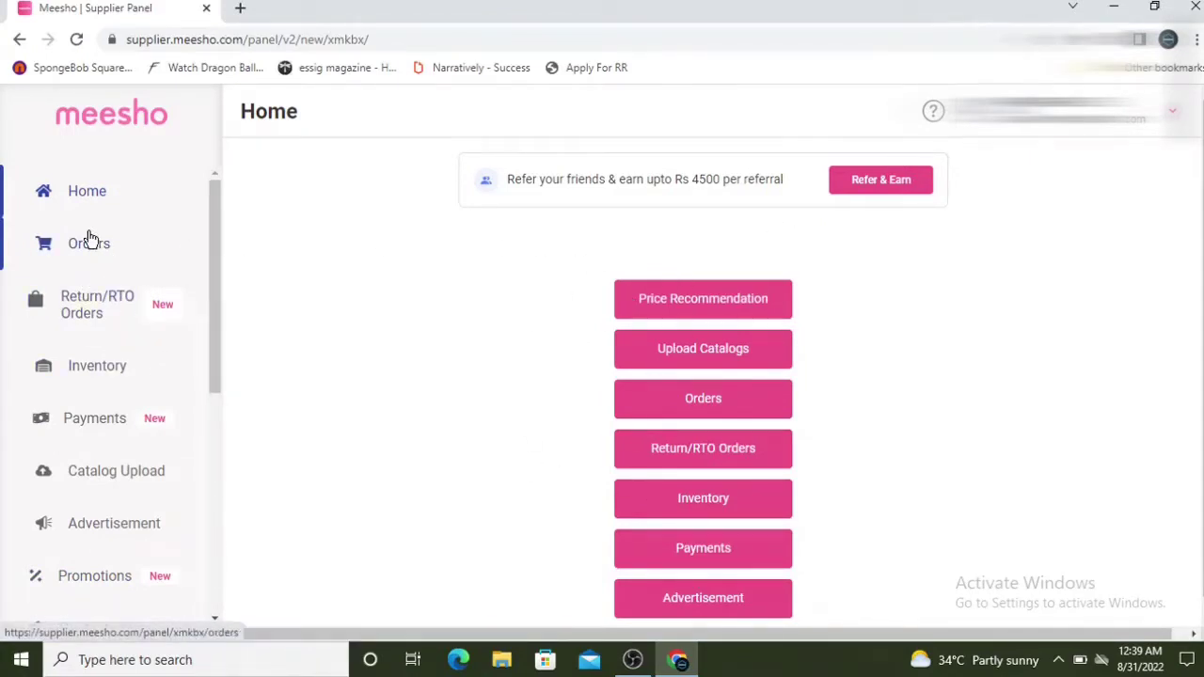
Step: Open the Orders section and view the On Hold and Pending orders
click(67, 247)
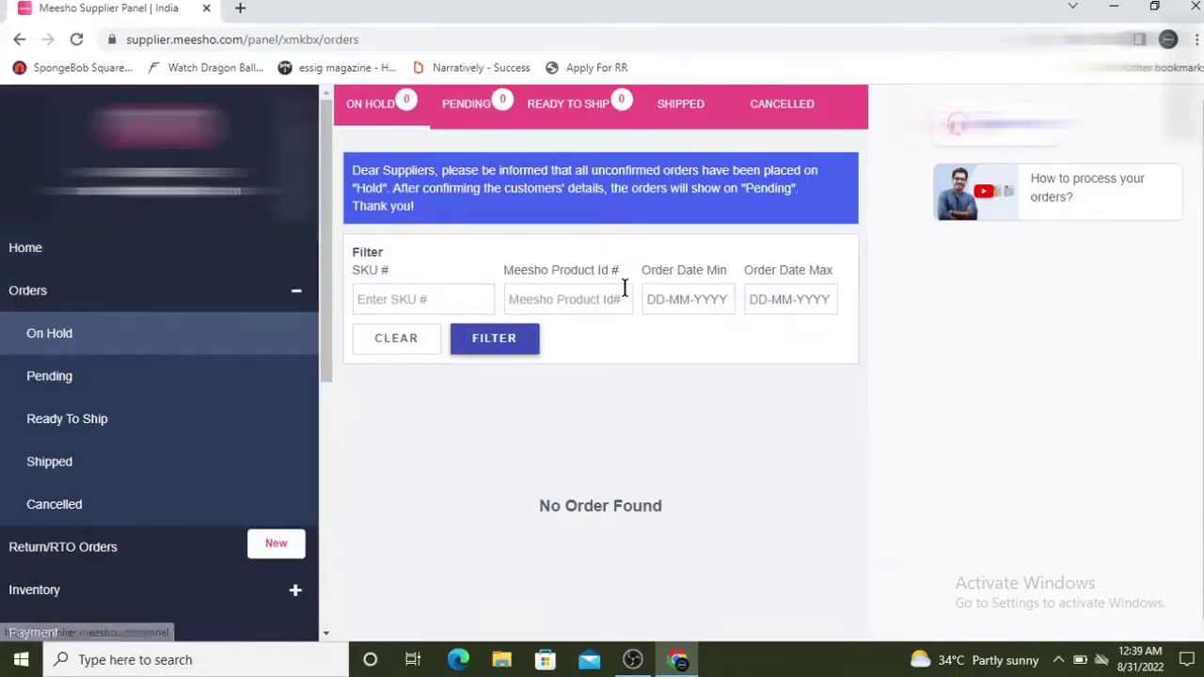
click(368, 110)
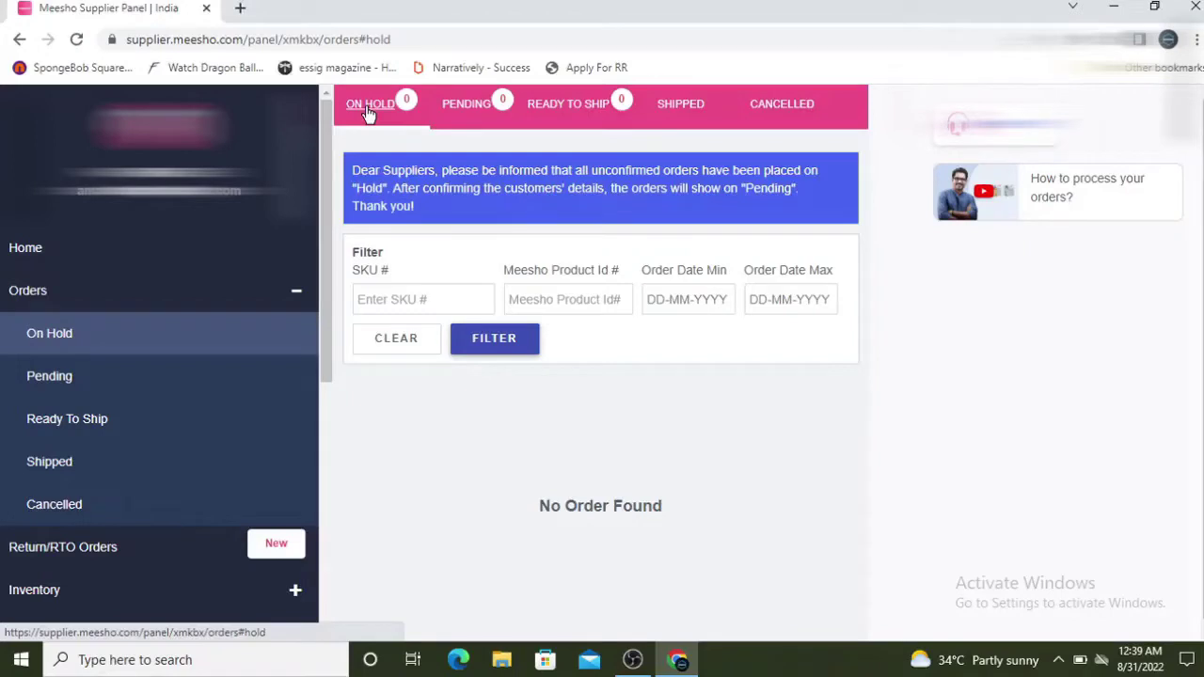
click(500, 122)
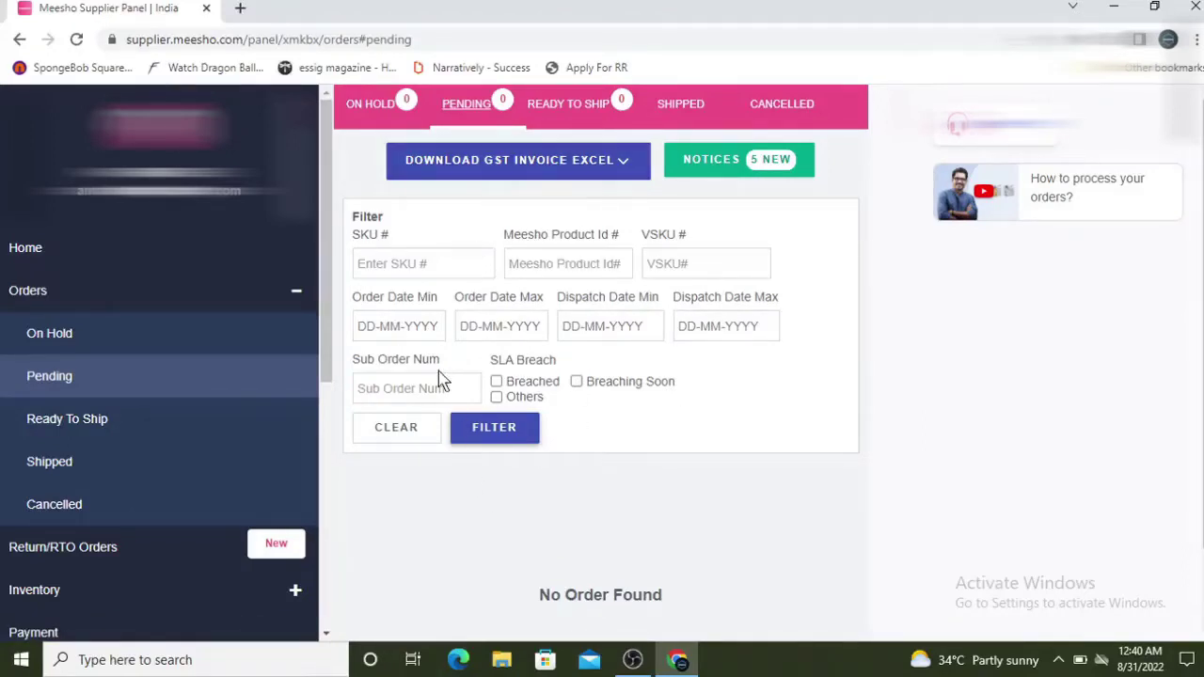
Step: Examine the SKU and Meesho Product Id filter fields on the Pending orders page
click(466, 263)
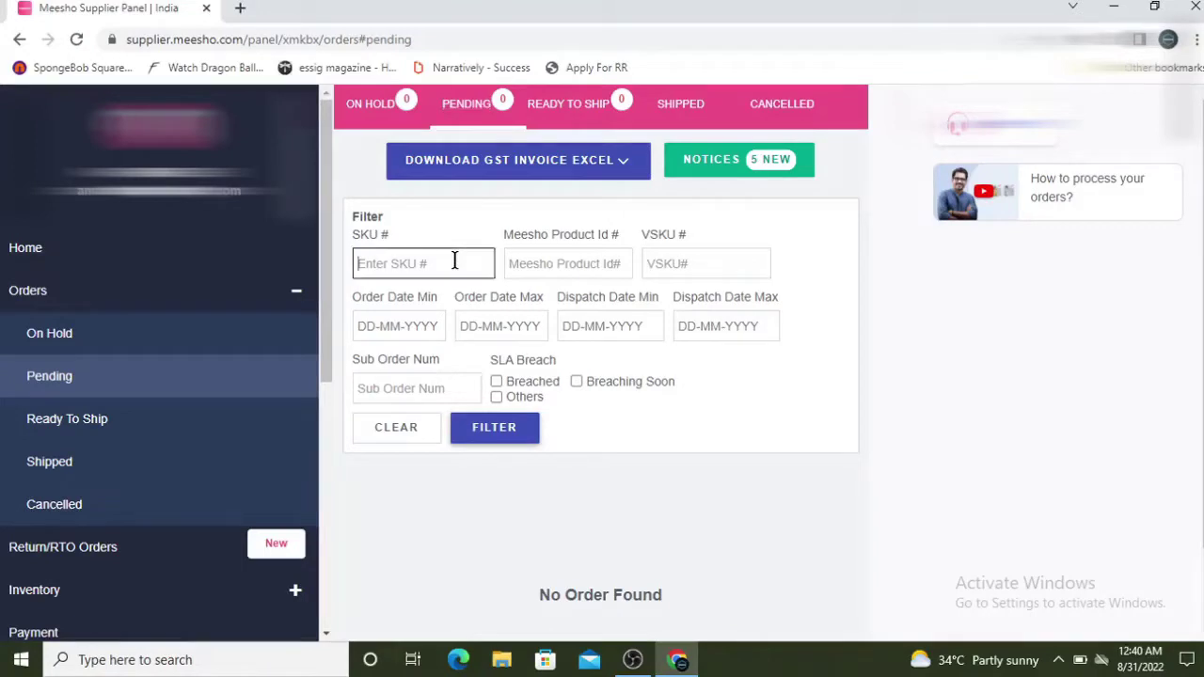
click(594, 263)
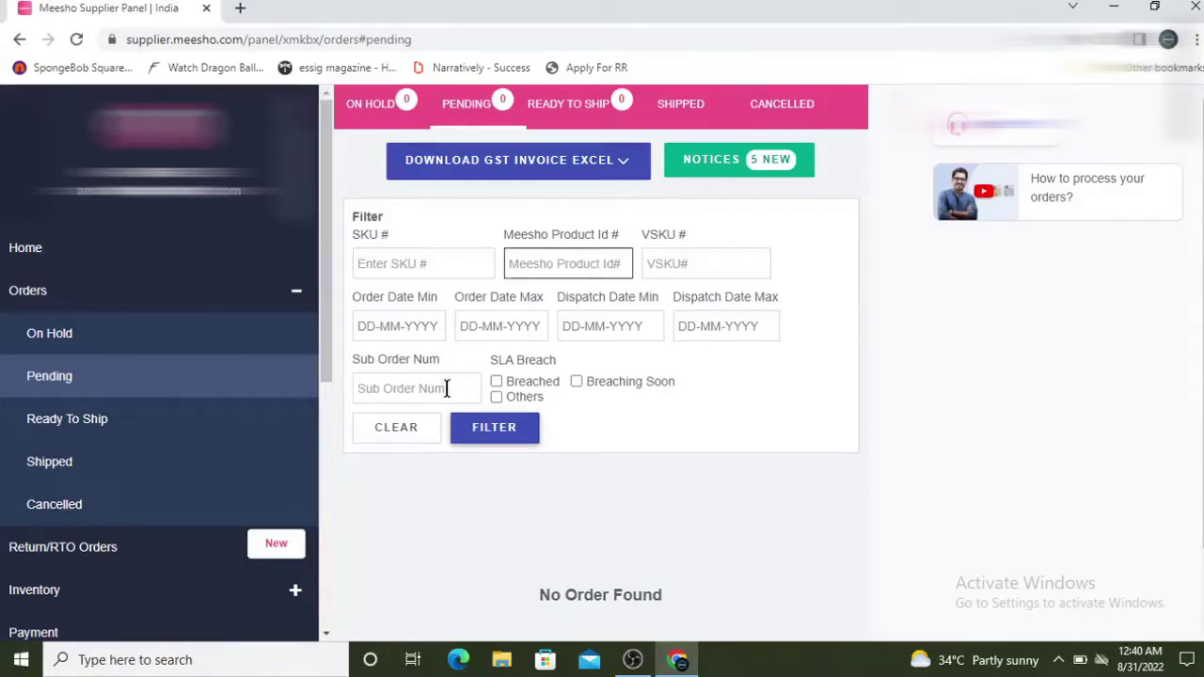
click(425, 263)
click(546, 266)
scroll(505, 414, down, 1)
scroll(503, 417, up, 1)
click(483, 108)
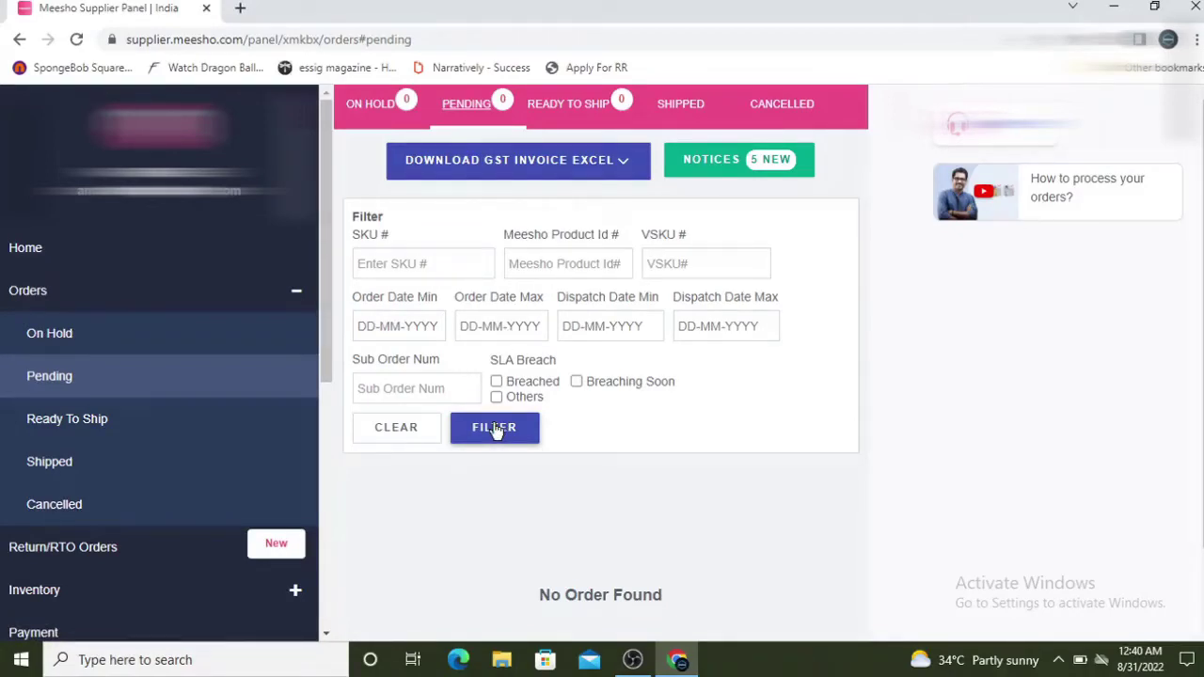
Step: View the Ready To Ship and Shipped order lists
click(574, 108)
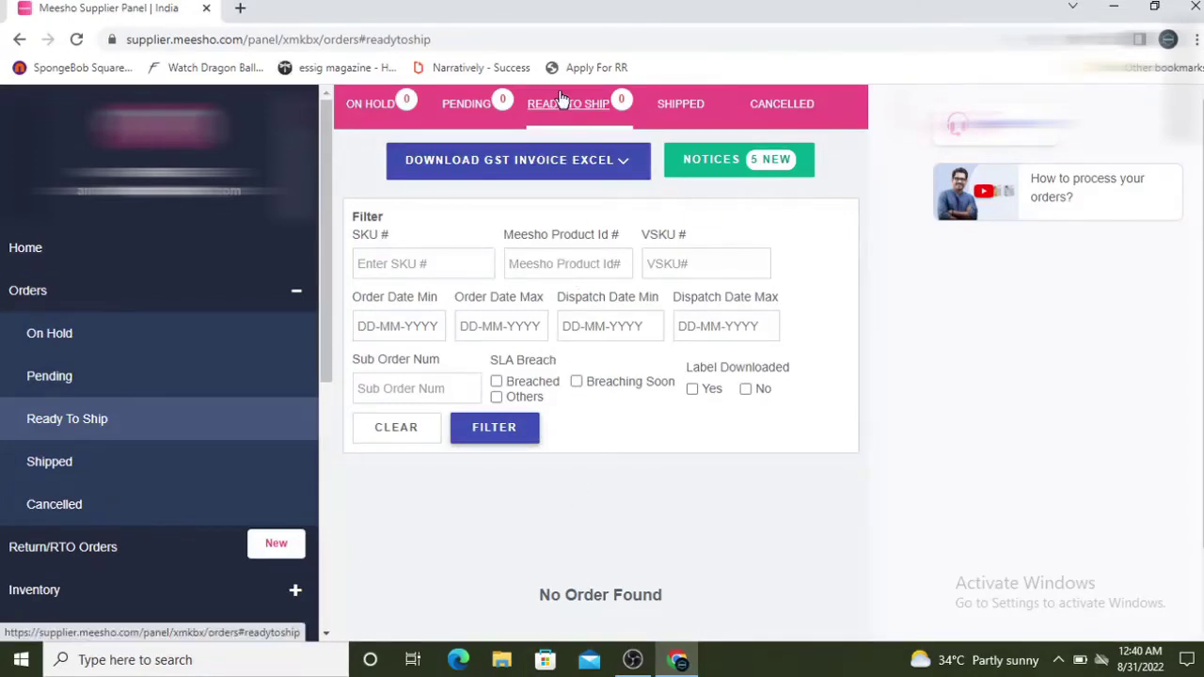
click(662, 109)
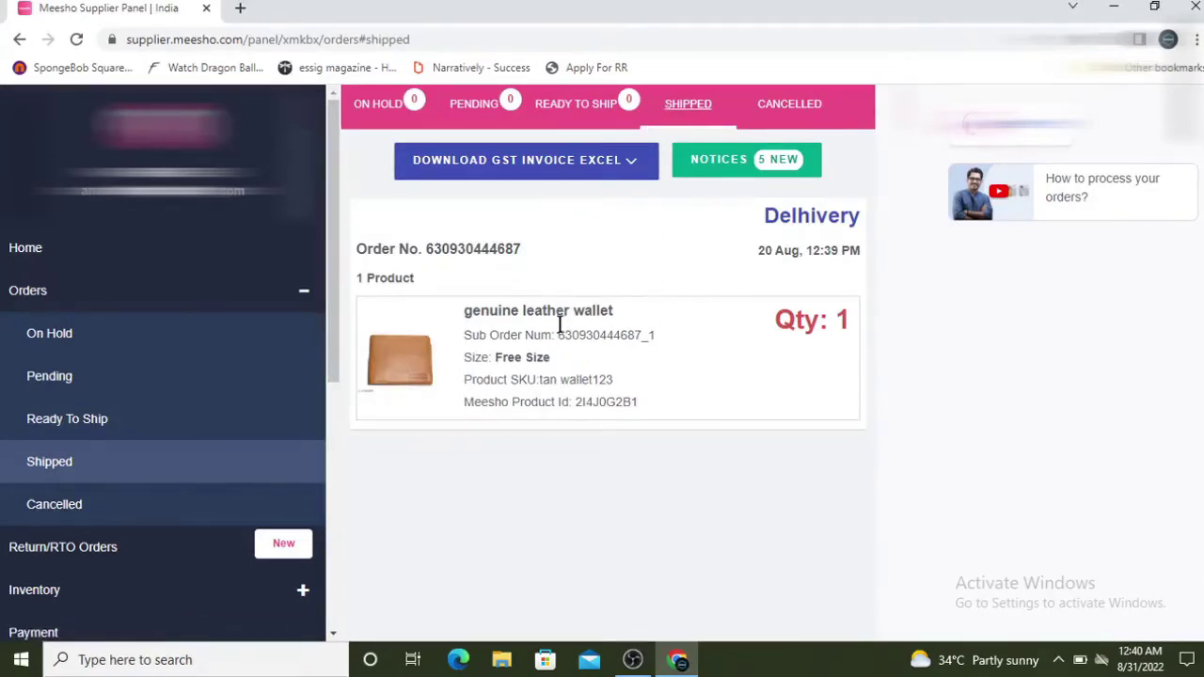
click(583, 102)
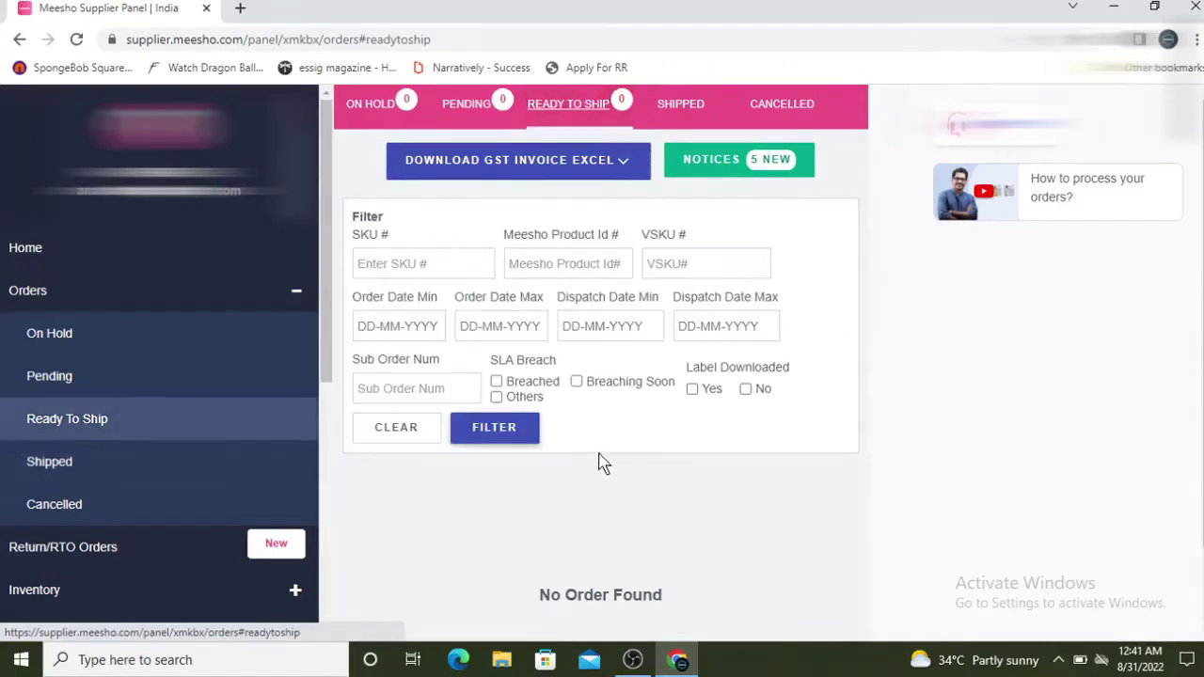
click(681, 101)
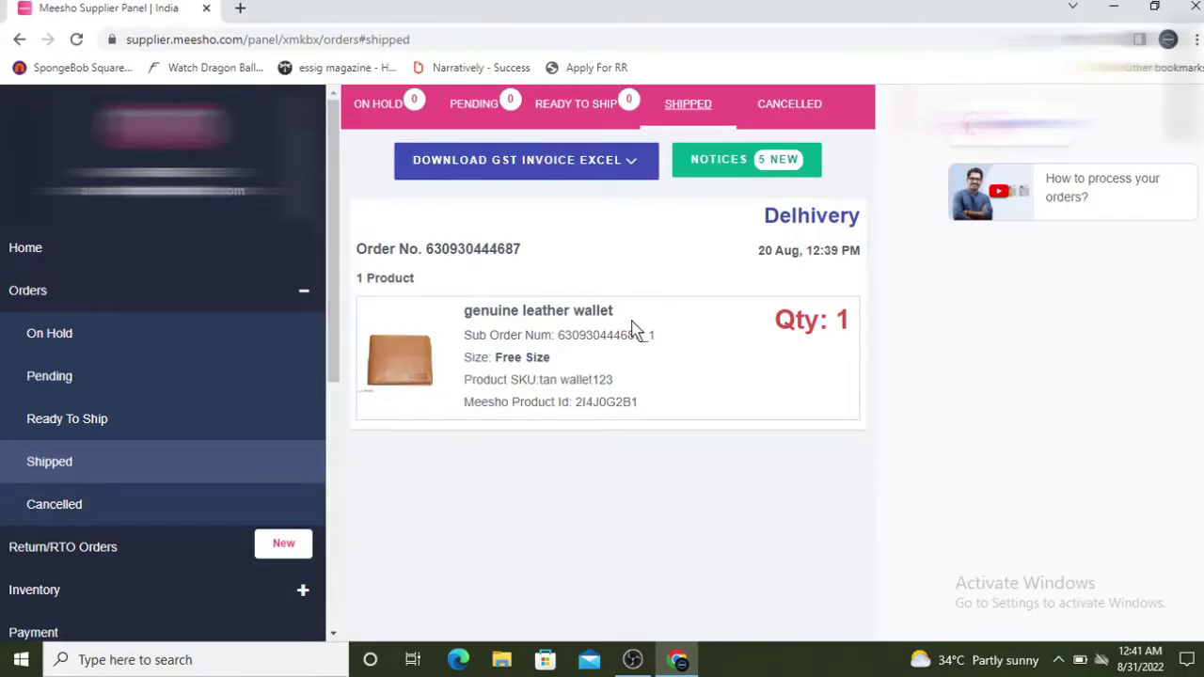
Step: Open the Cancelled orders and look through the listed products
click(779, 104)
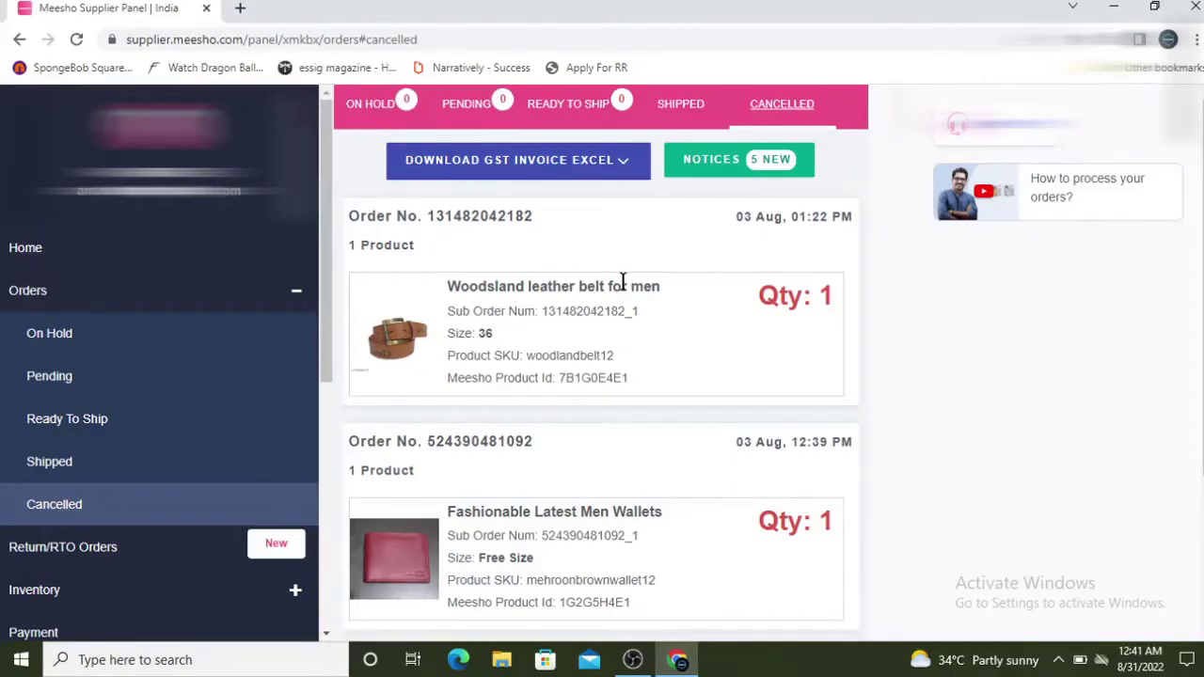
scroll(602, 308, down, 2)
scroll(598, 301, up, 2)
scroll(645, 357, down, 3)
scroll(645, 358, up, 3)
Step: Go back to the Home page and open the Return/RTO Orders section
click(20, 256)
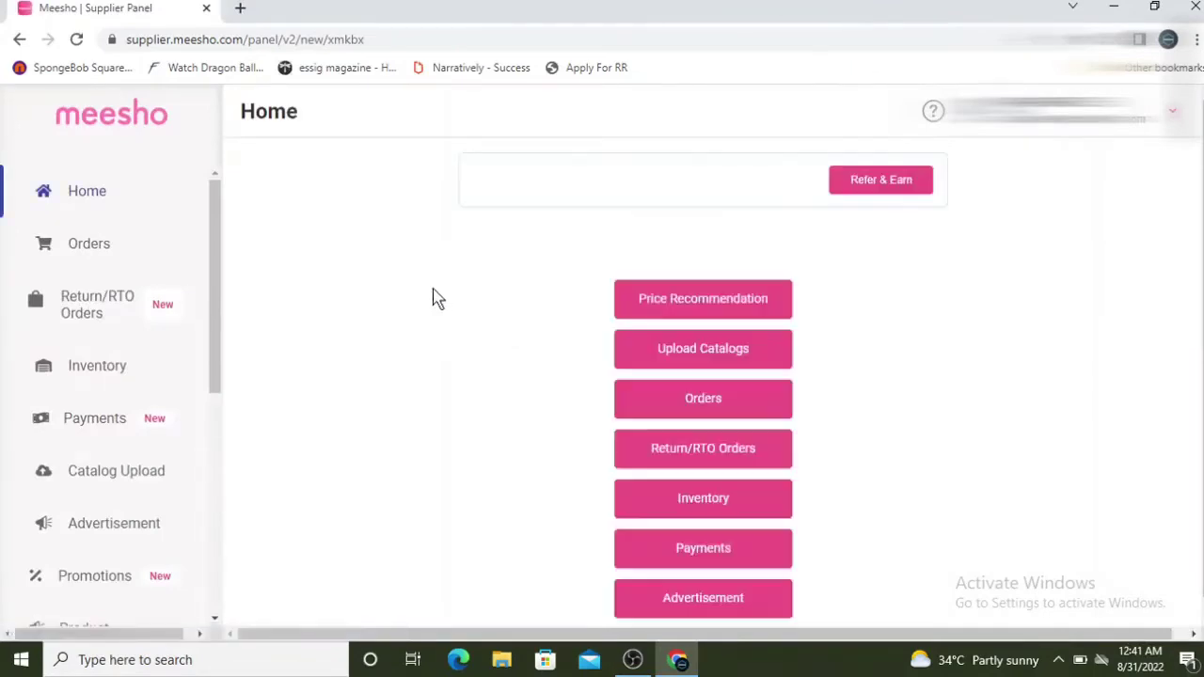
click(1176, 503)
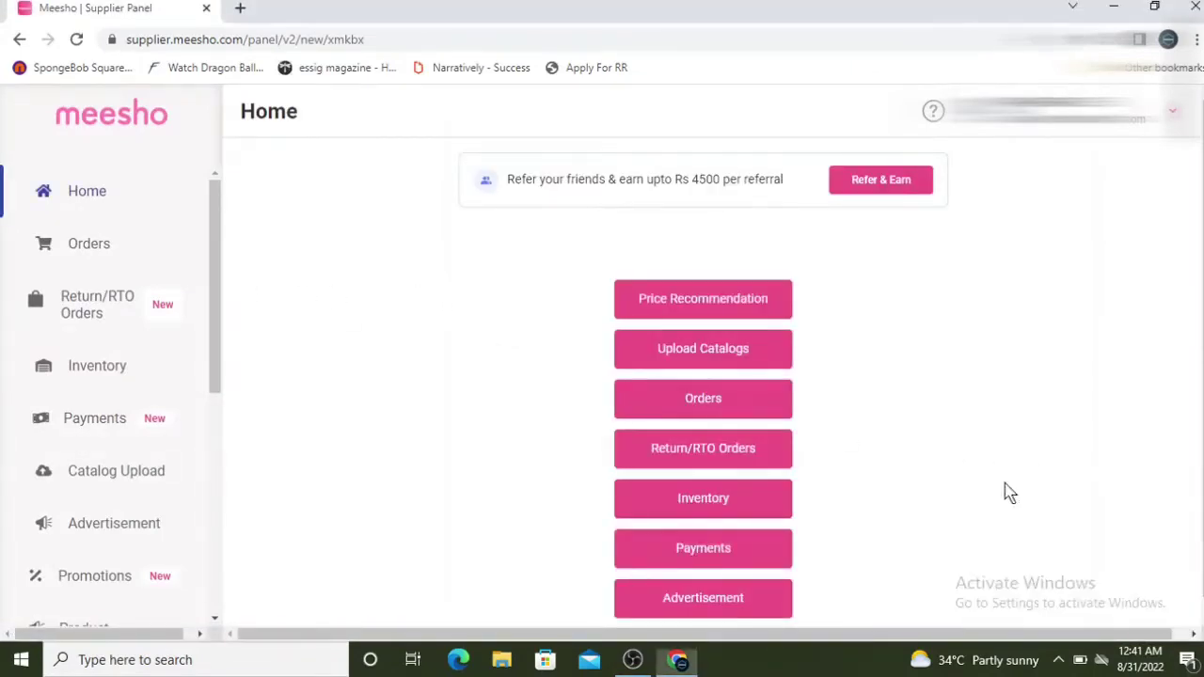
click(92, 311)
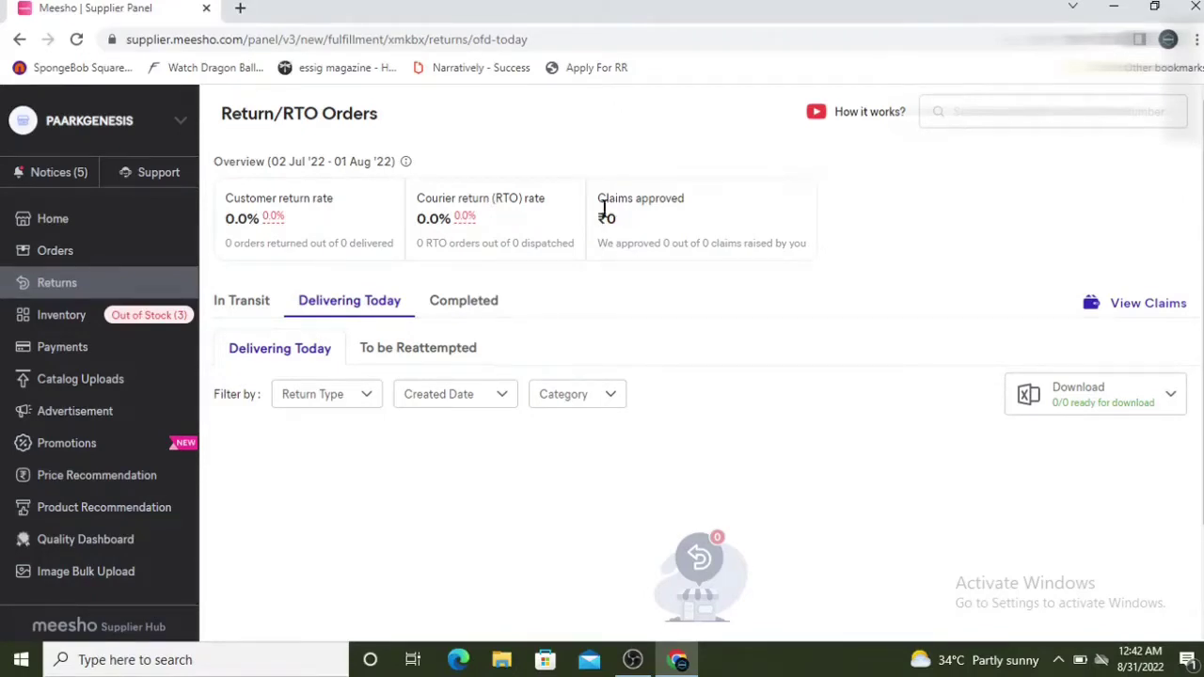
Step: View the In Transit, Delivering Today and Completed lists of the return orders
click(261, 314)
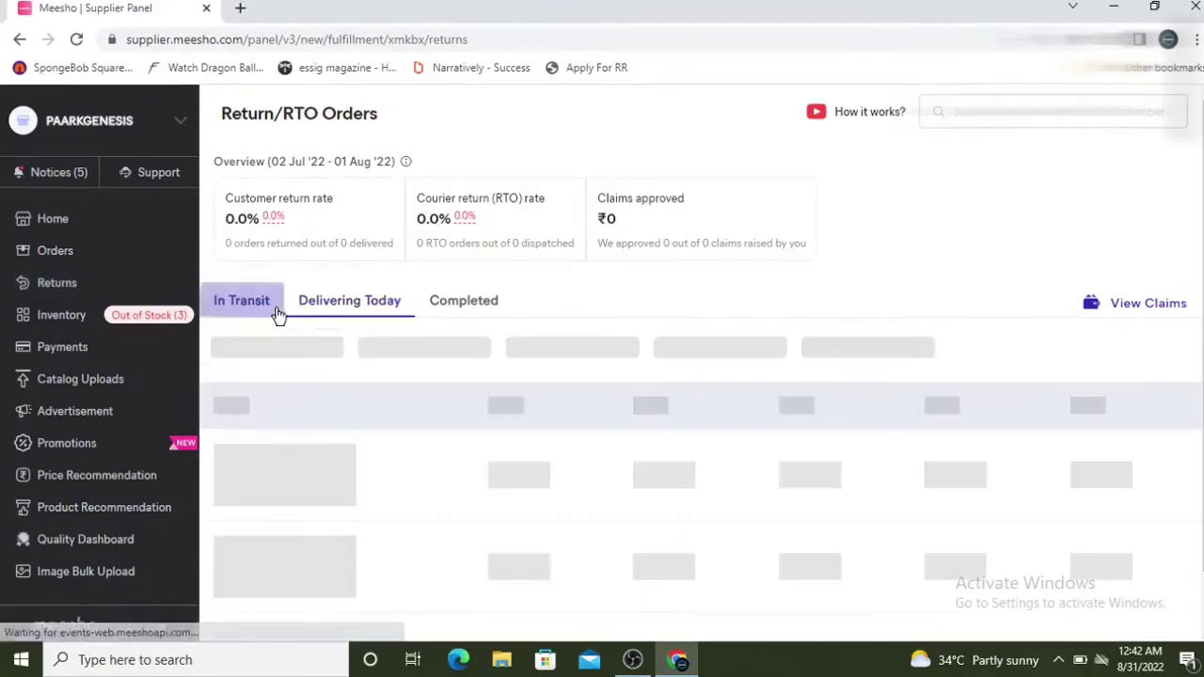
click(324, 305)
click(463, 308)
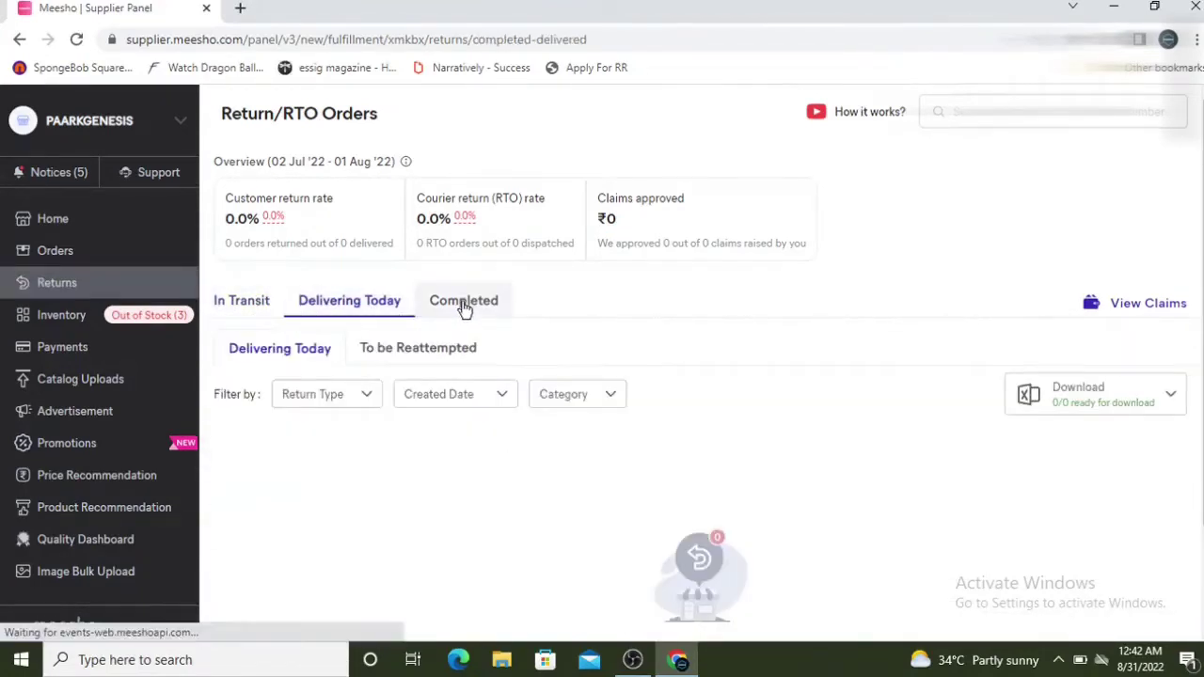
click(251, 311)
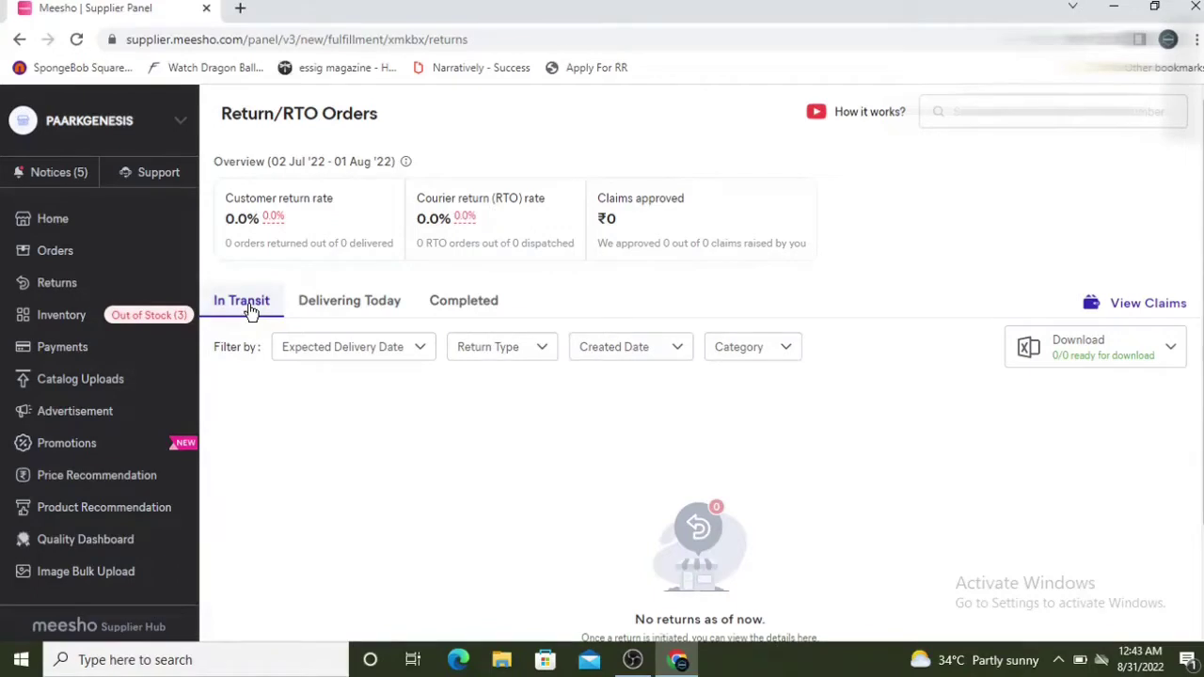
click(250, 310)
click(322, 301)
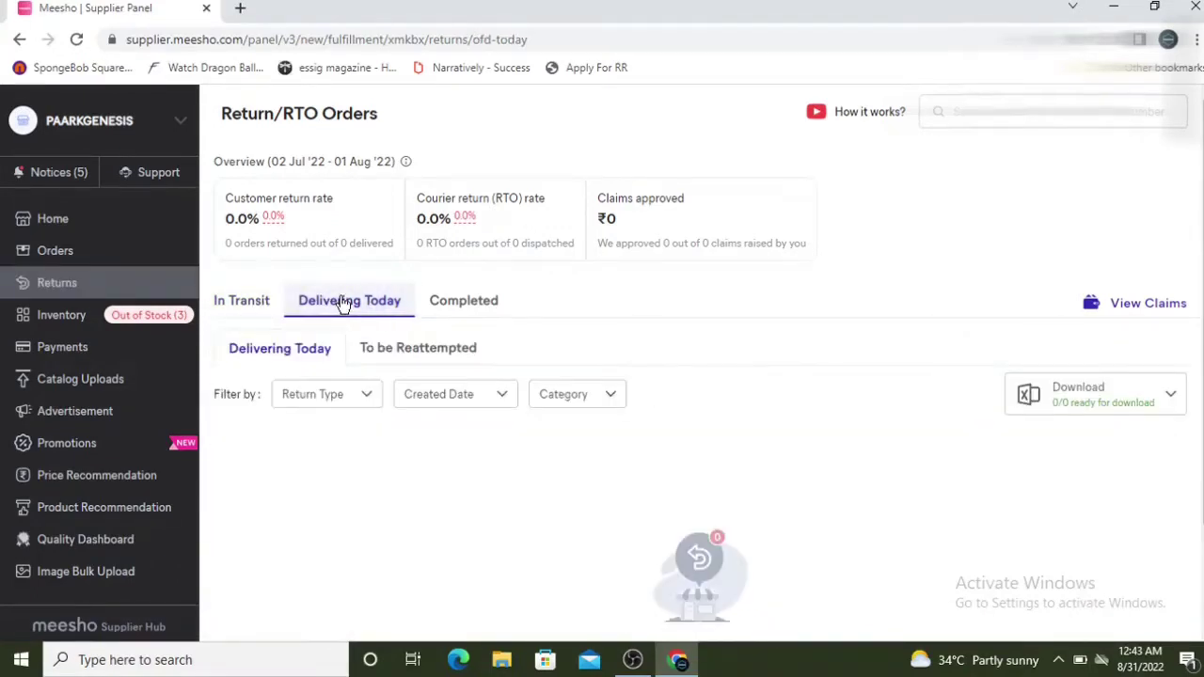
click(480, 311)
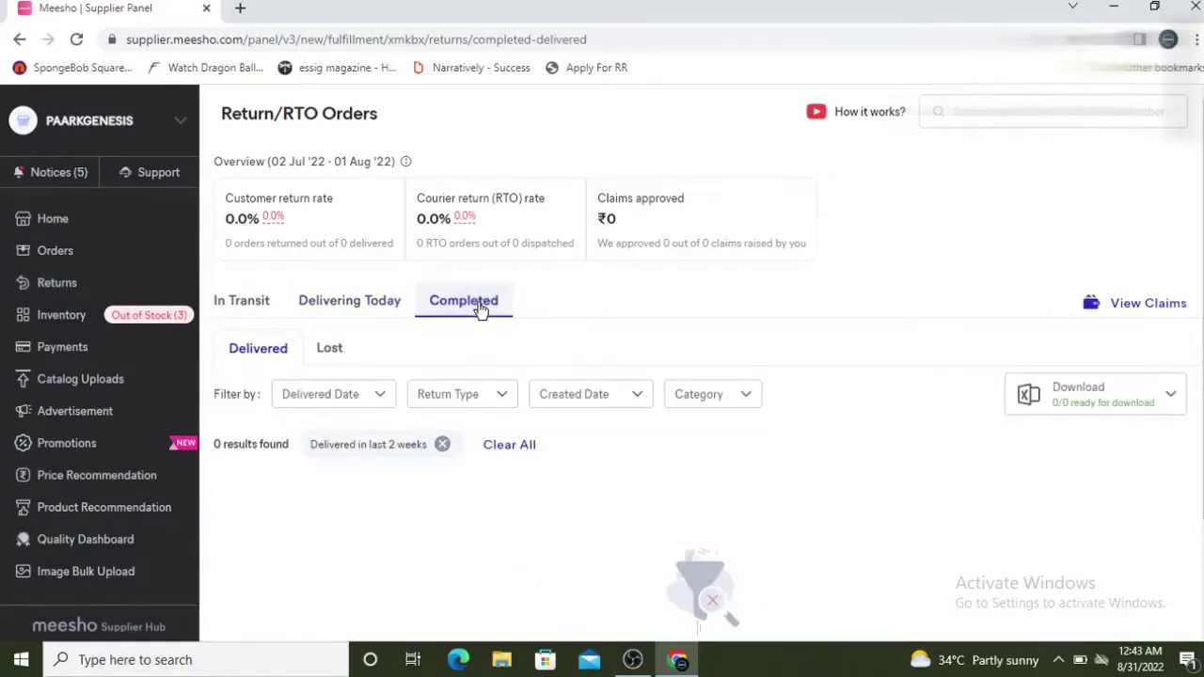
Step: Check the Lost returns under Completed and the To be Reattempted returns under Delivering Today
click(326, 357)
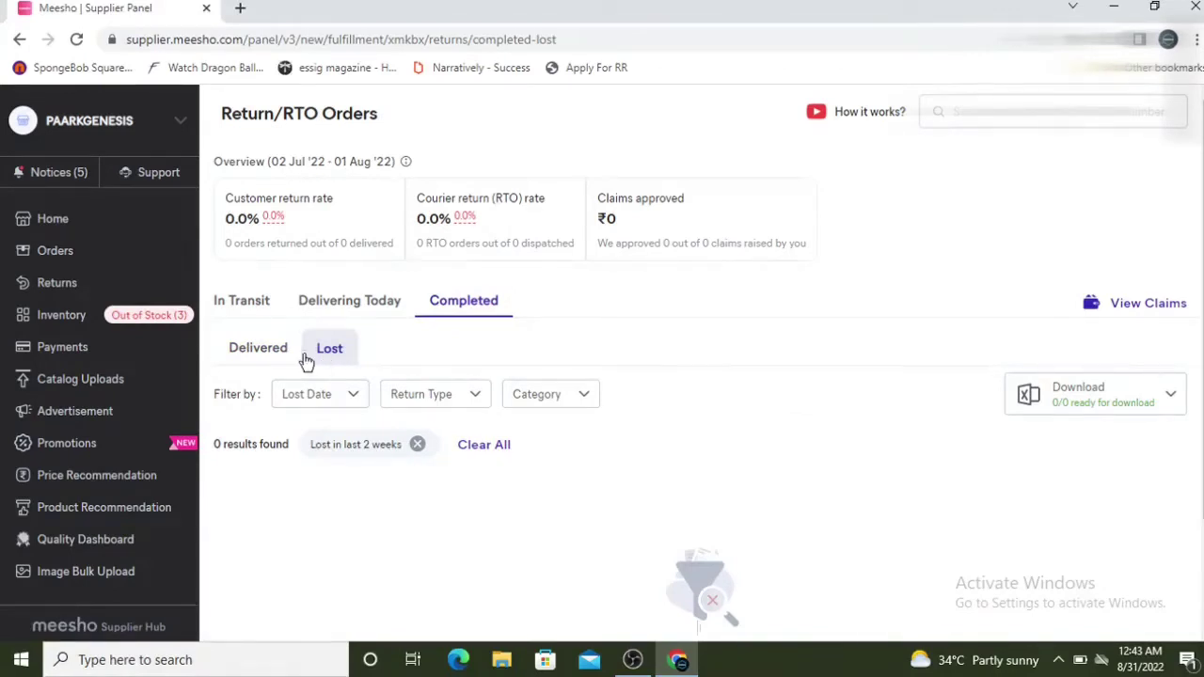
click(358, 316)
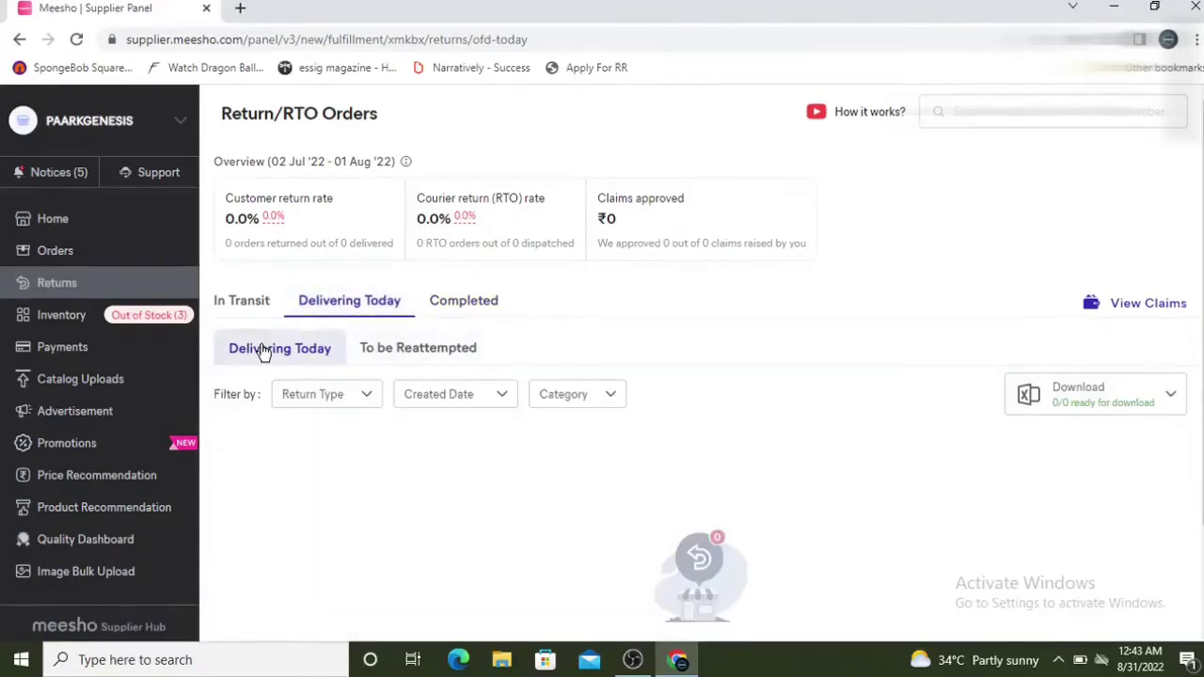
click(384, 352)
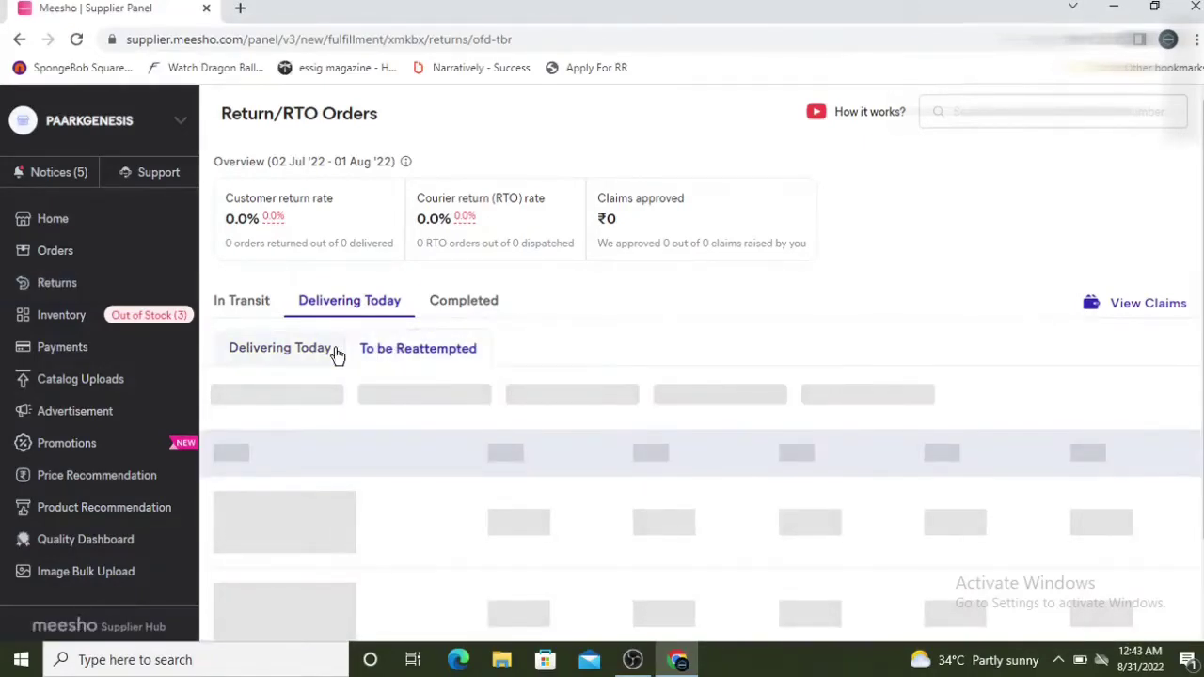
Step: Review the three return status lists once more, from In Transit through Completed and back
click(250, 309)
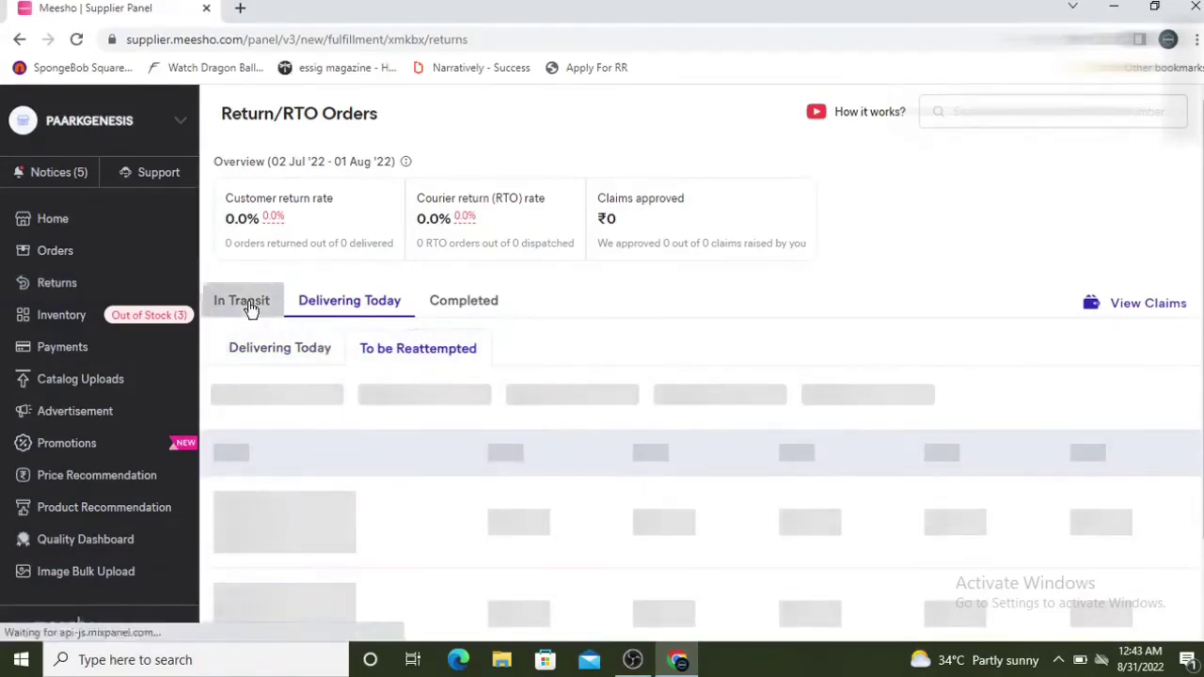
click(354, 310)
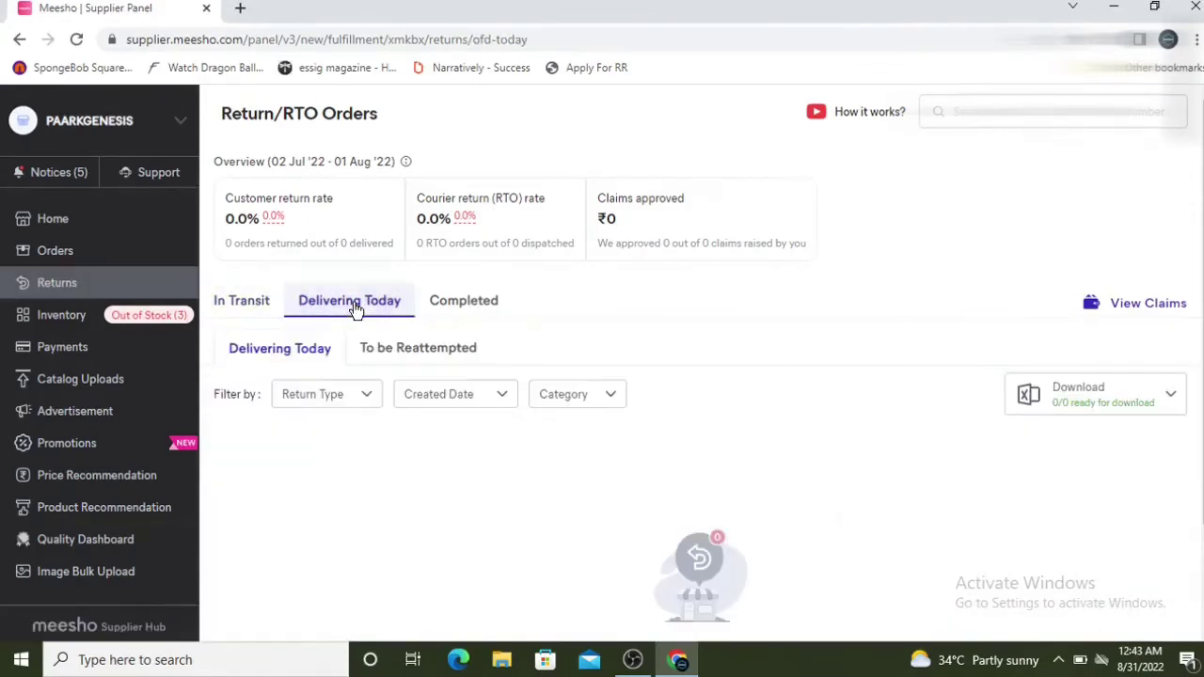
click(449, 303)
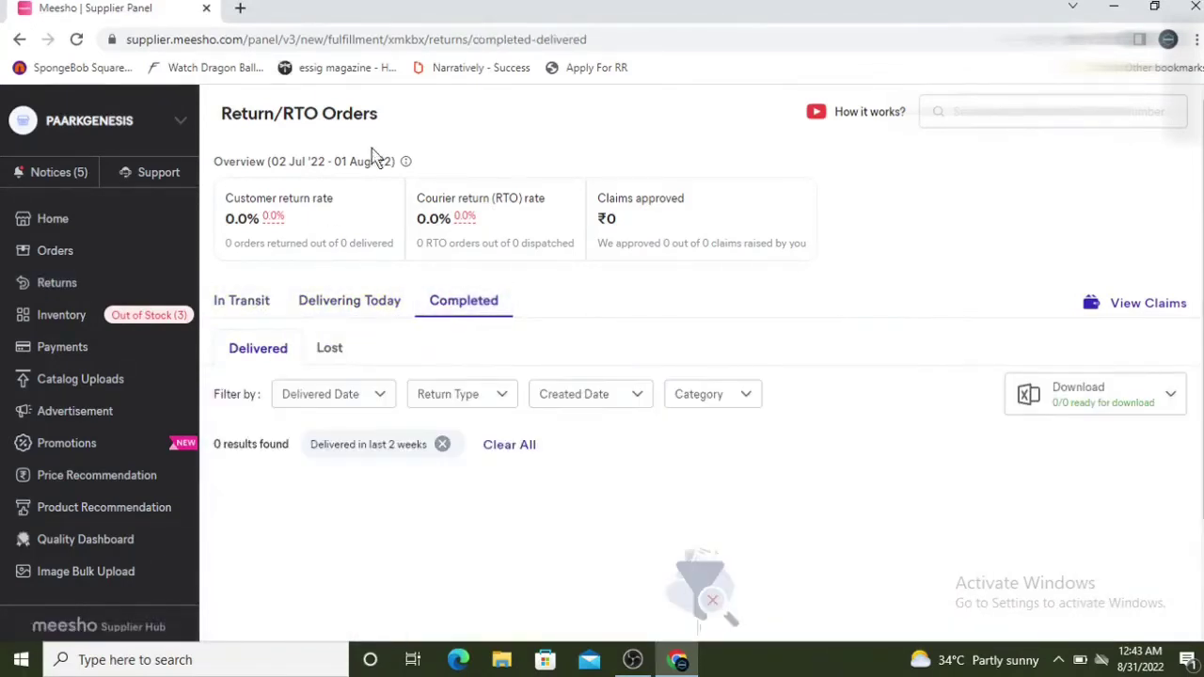
click(261, 310)
Step: Return to the Home page and close the Mega Blockbuster Sale pop-up
click(59, 228)
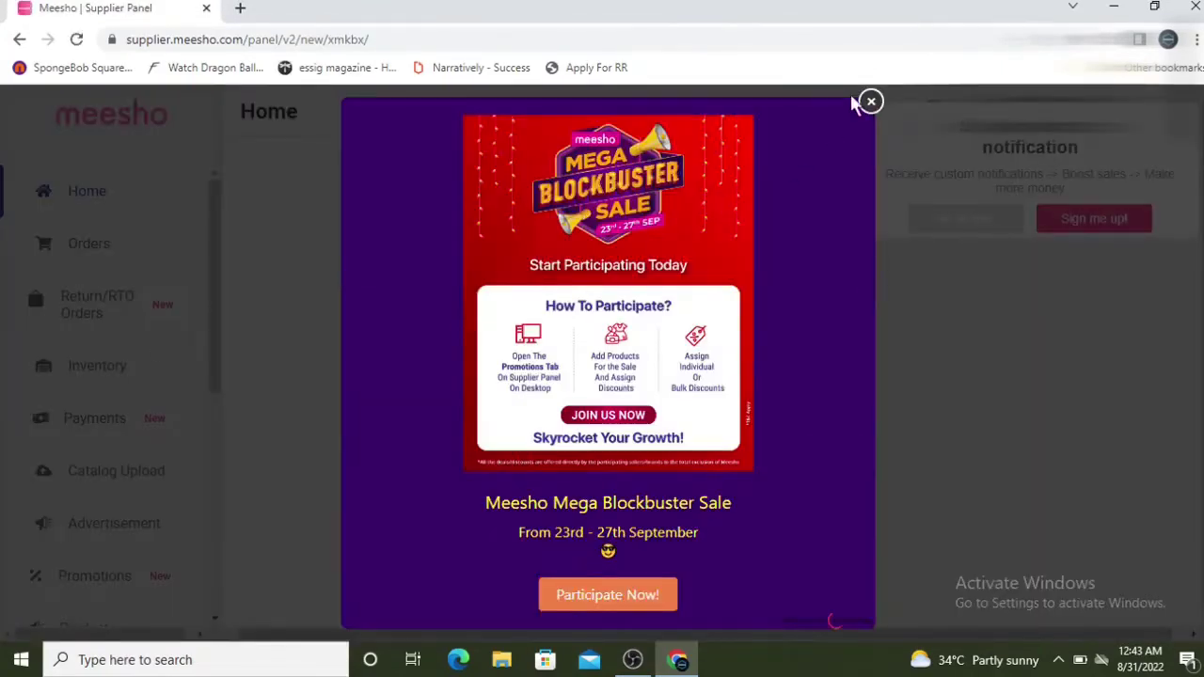
click(871, 101)
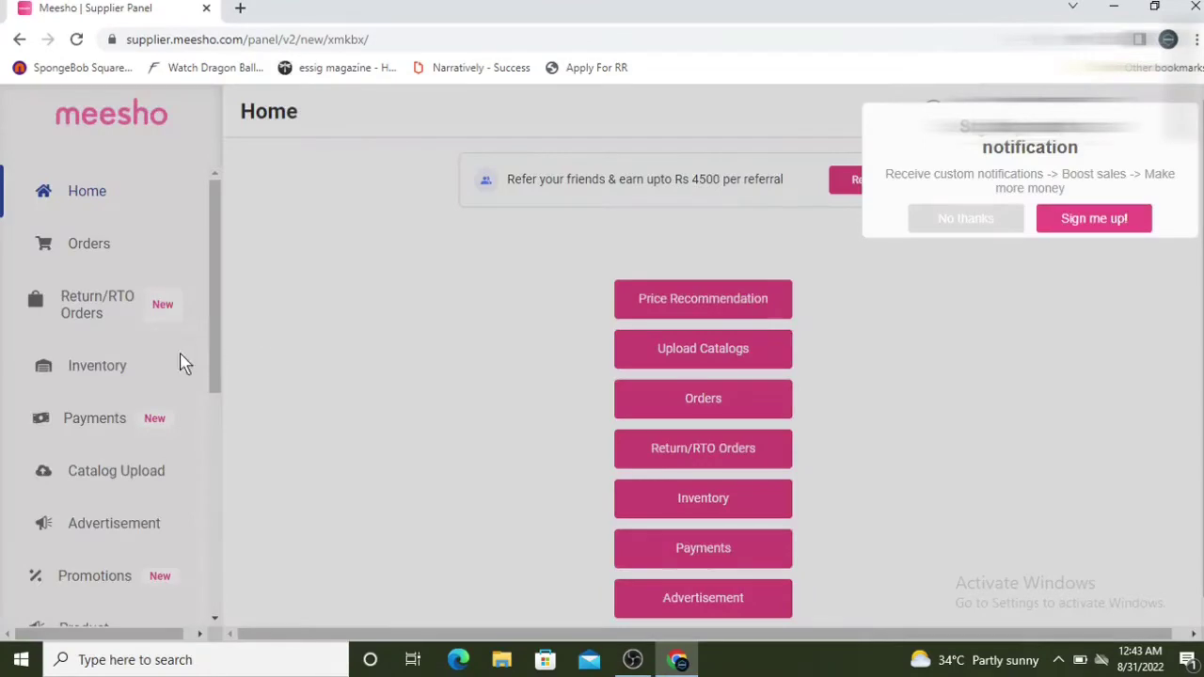
Step: Decline the notification sign-up and open the Inventory section to browse the SKUs of the first active belt catalog
click(946, 218)
click(100, 366)
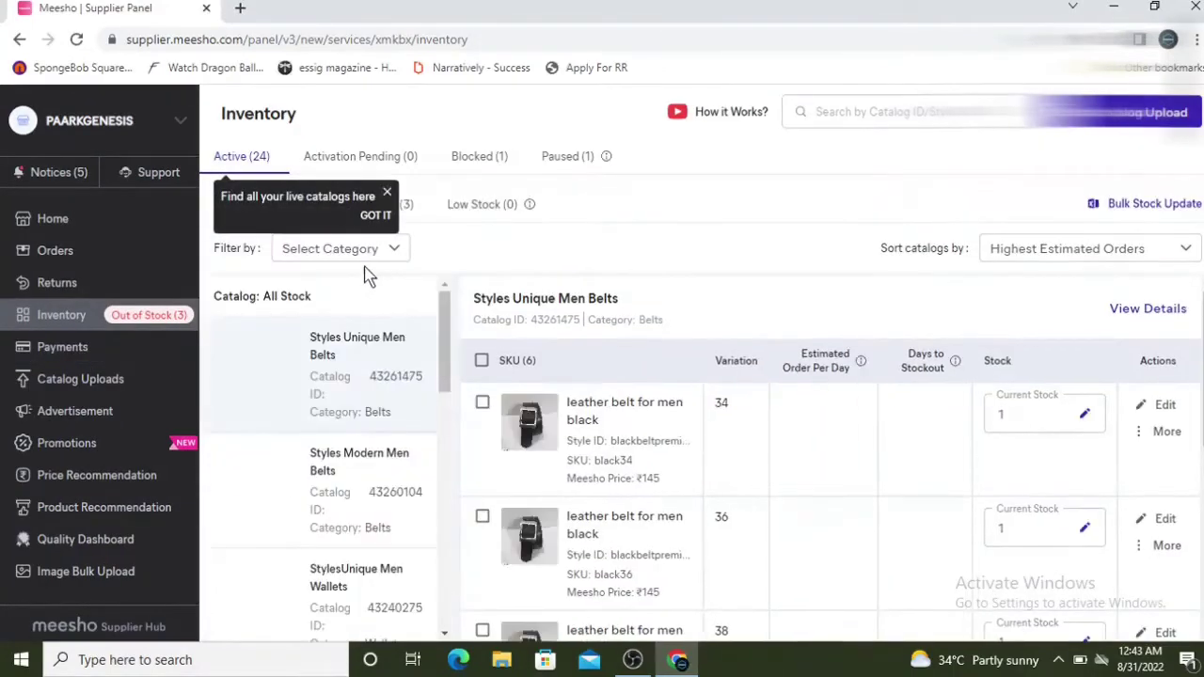
click(390, 196)
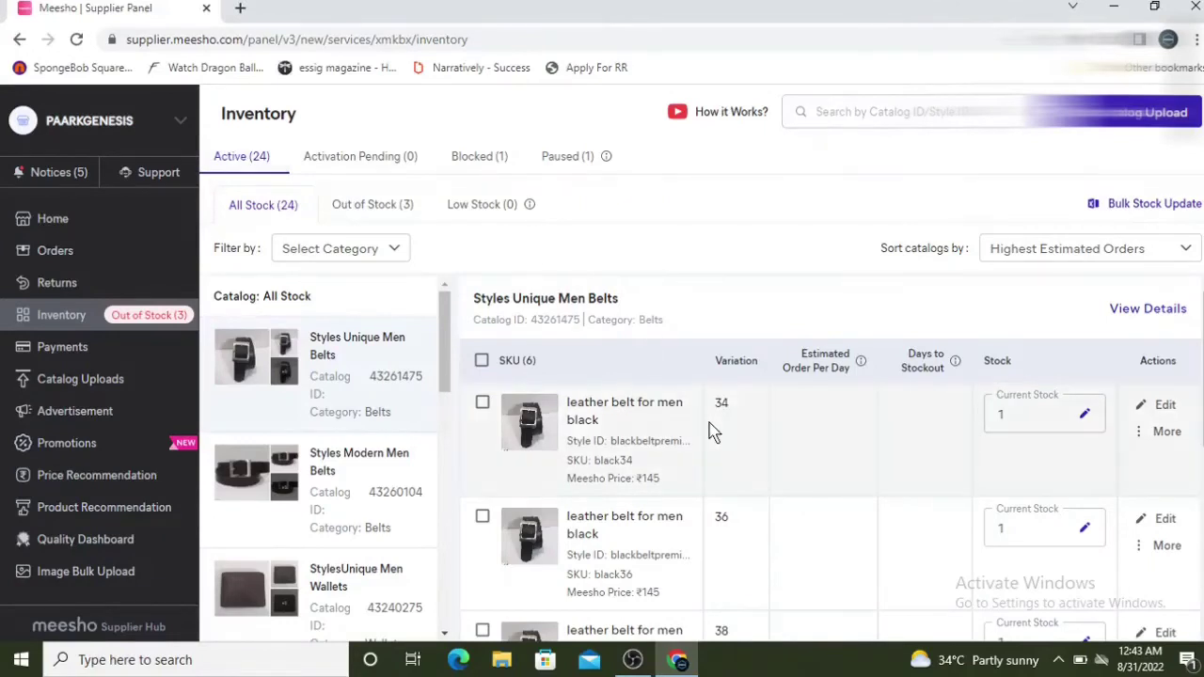
scroll(701, 484, down, 5)
scroll(702, 492, up, 5)
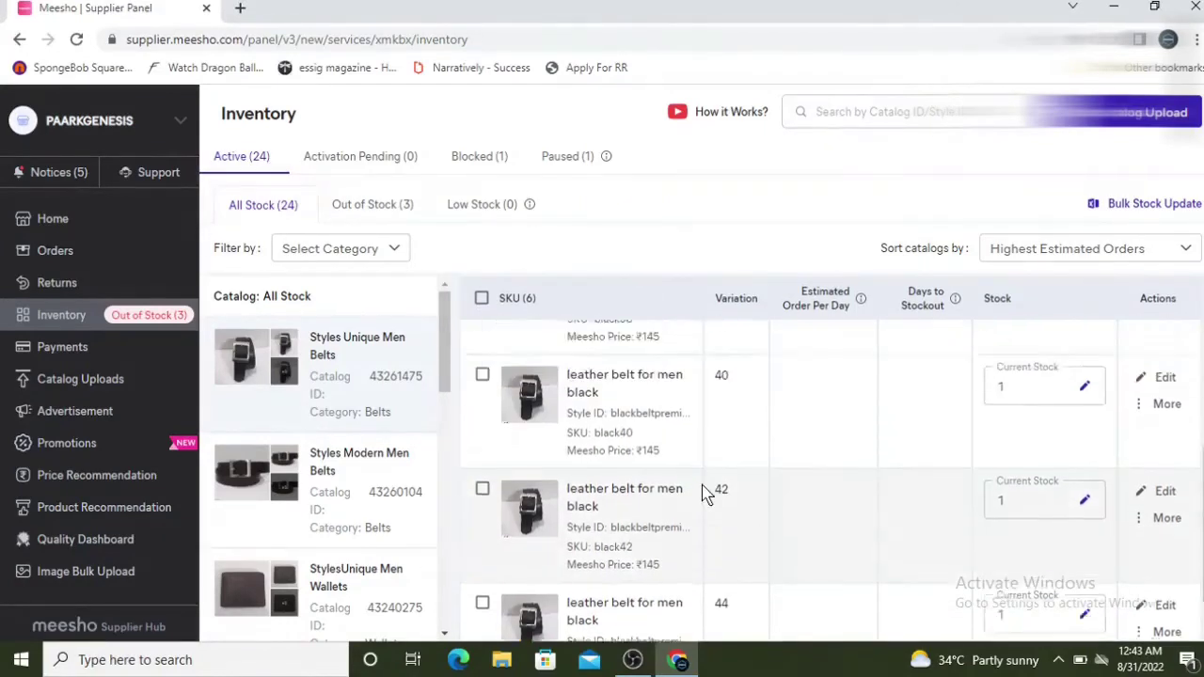
Step: View the Activation Pending catalogs and the Blocked catalogs by reason: Duplicate, Poor Quality and Others
click(347, 168)
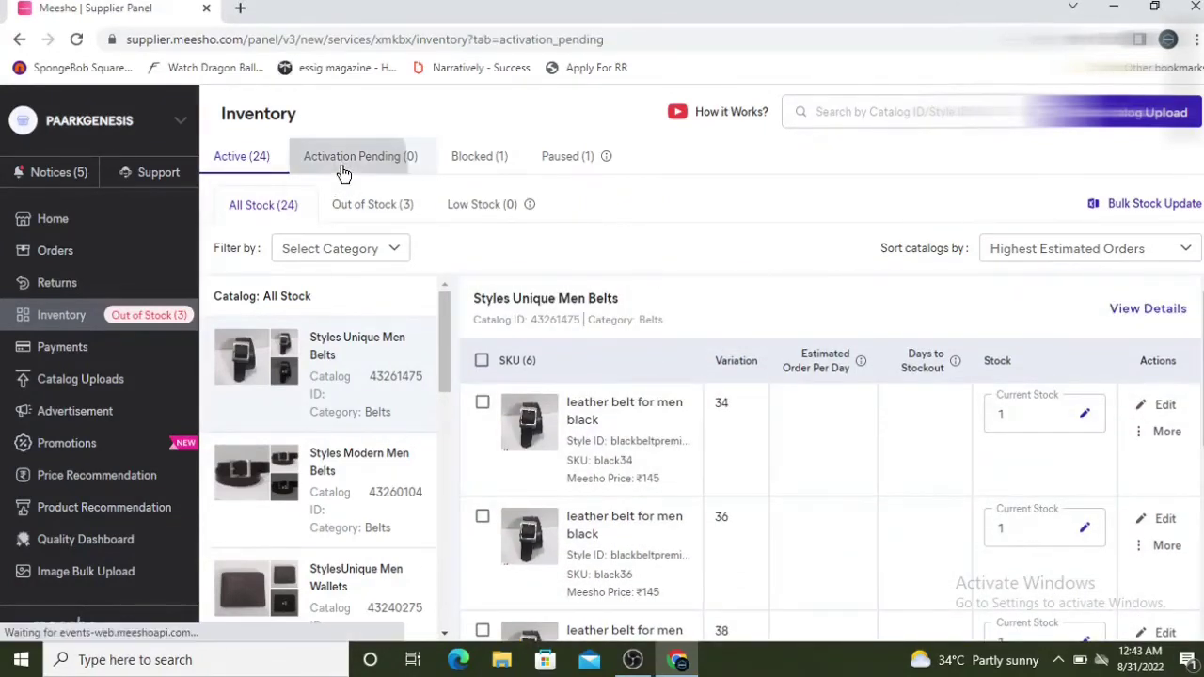
click(519, 194)
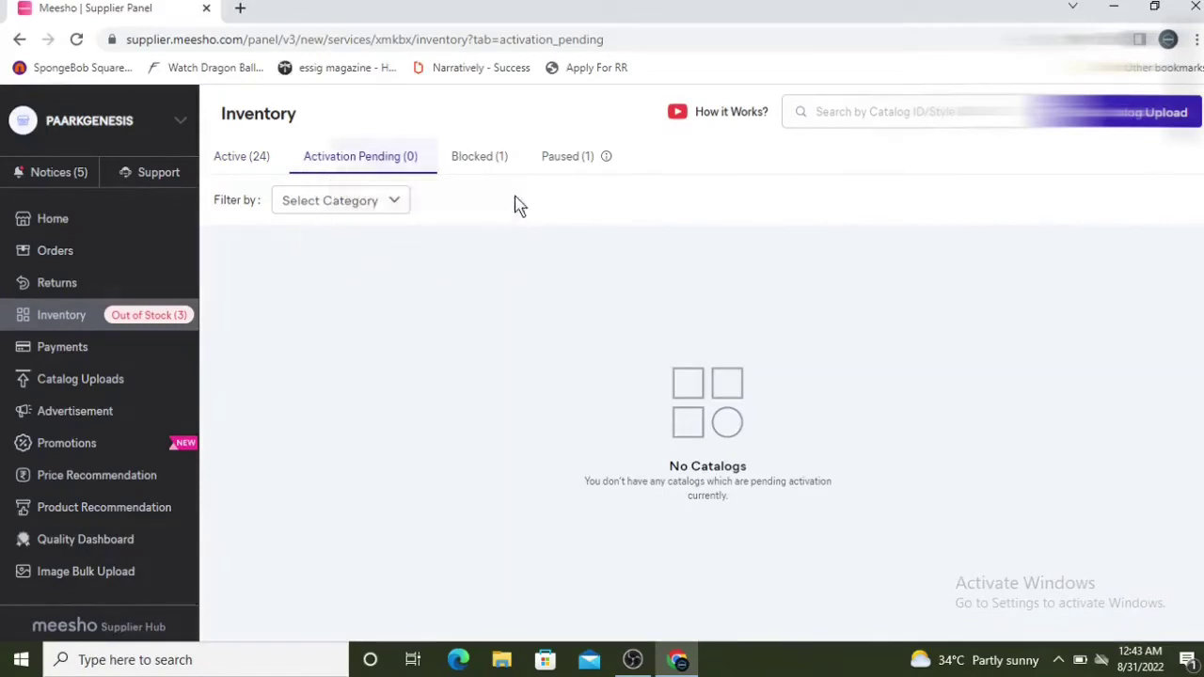
click(459, 163)
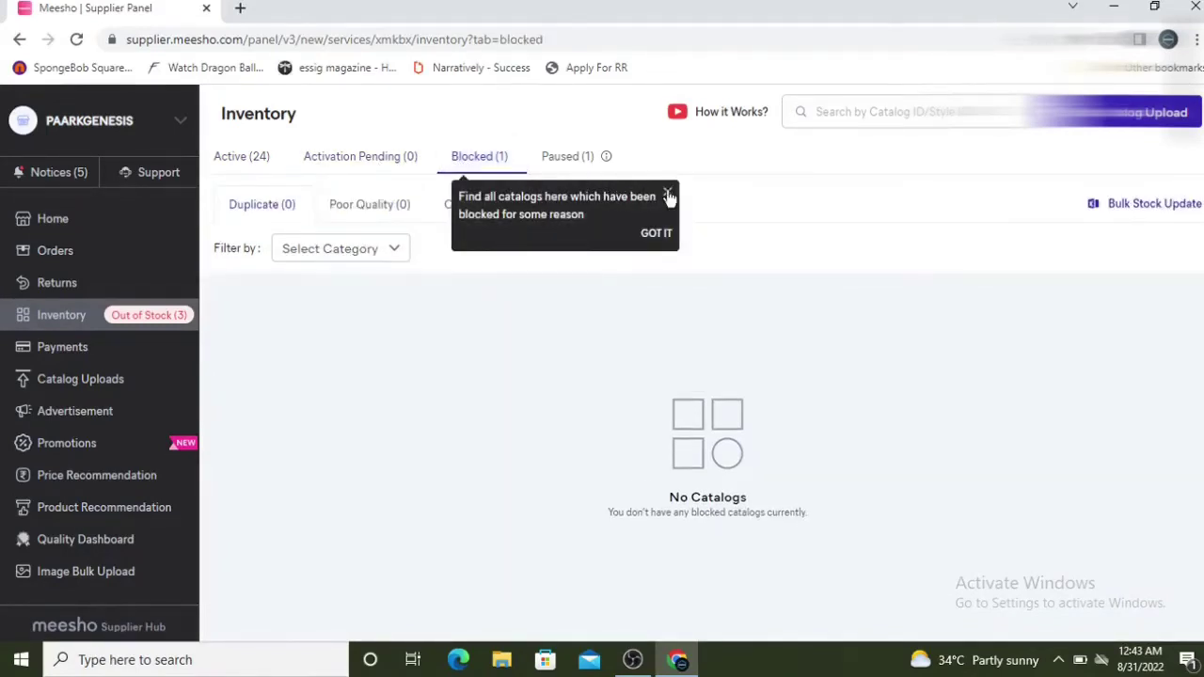
click(668, 196)
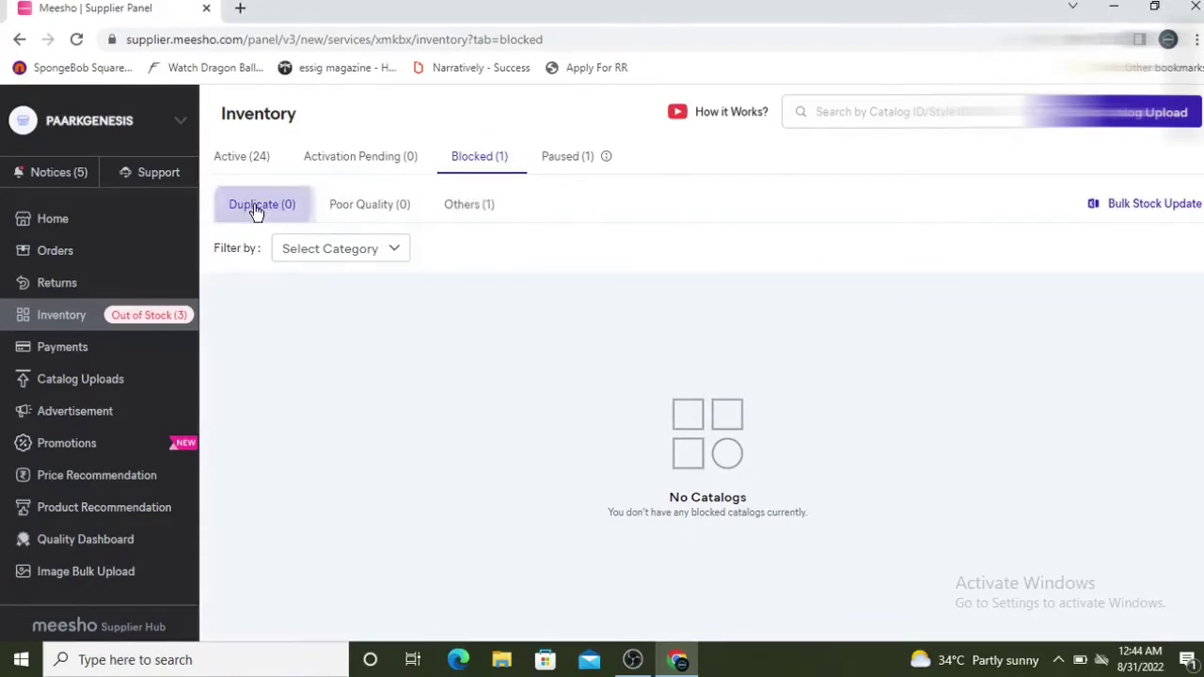
click(380, 209)
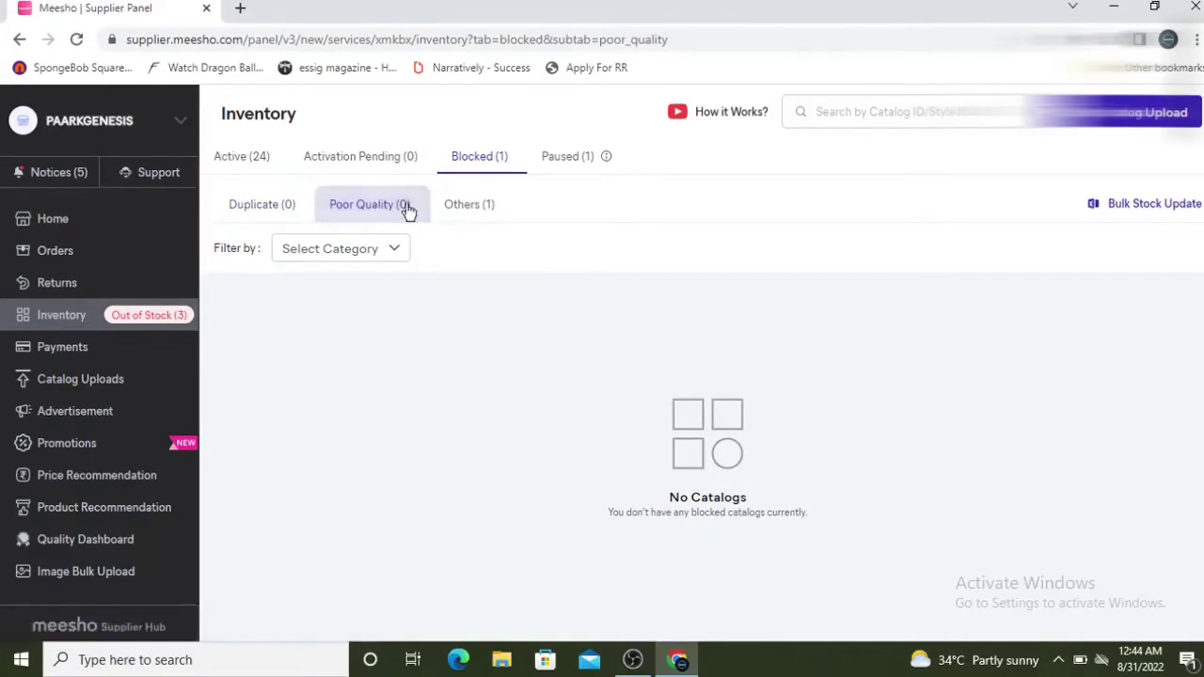
click(469, 209)
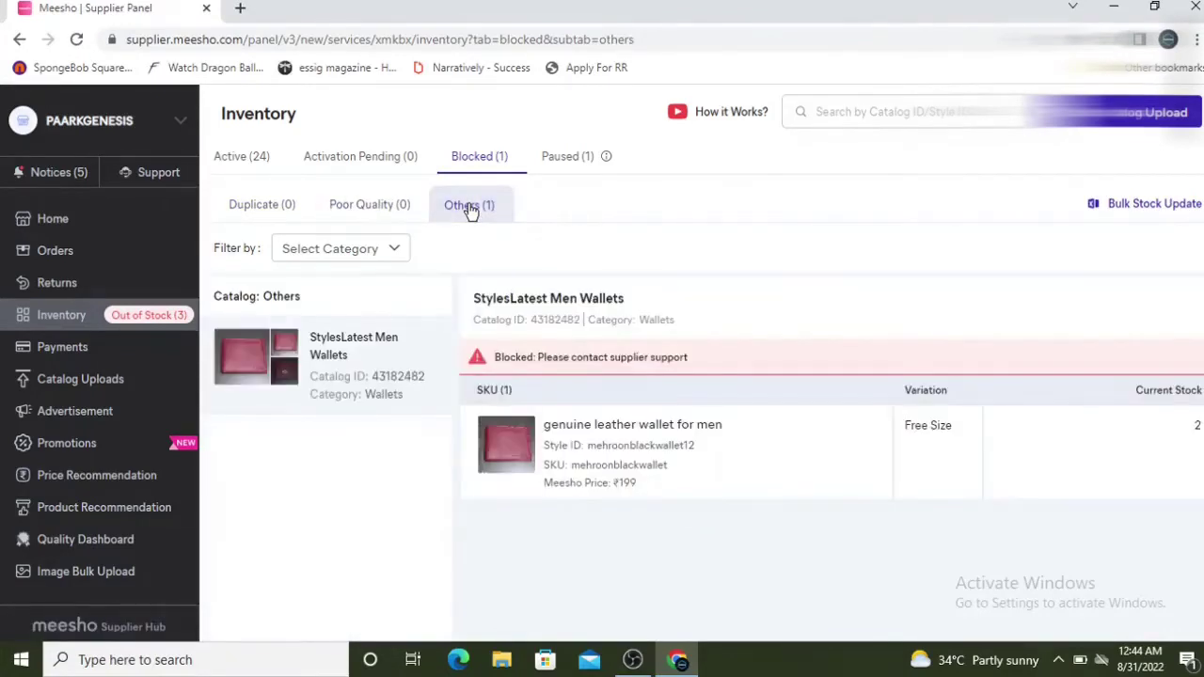
Step: Check the Paused catalogs and return to the Active catalogs, closing the hint bubbles
click(562, 165)
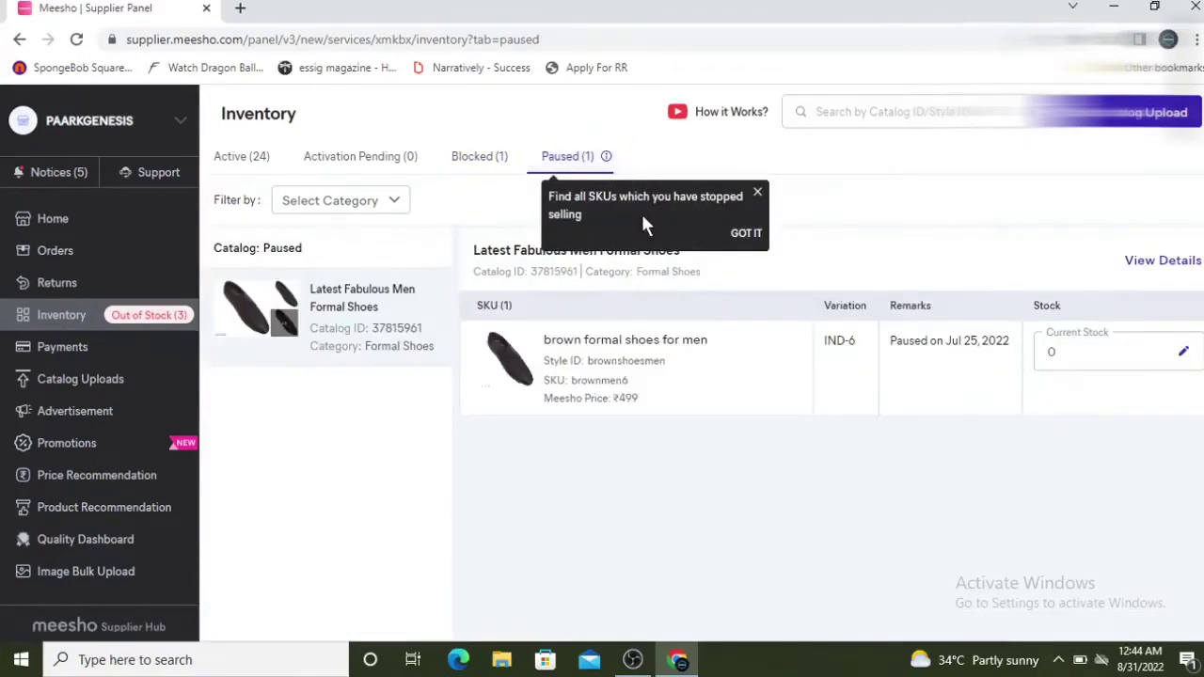
click(759, 194)
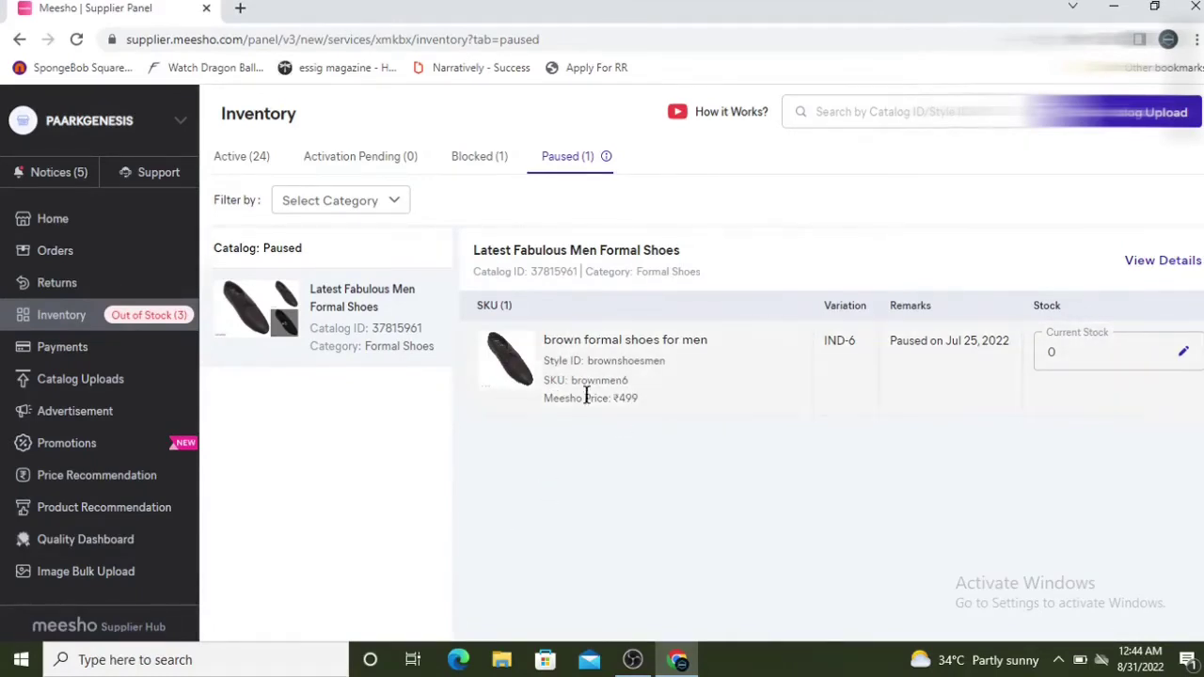
click(250, 162)
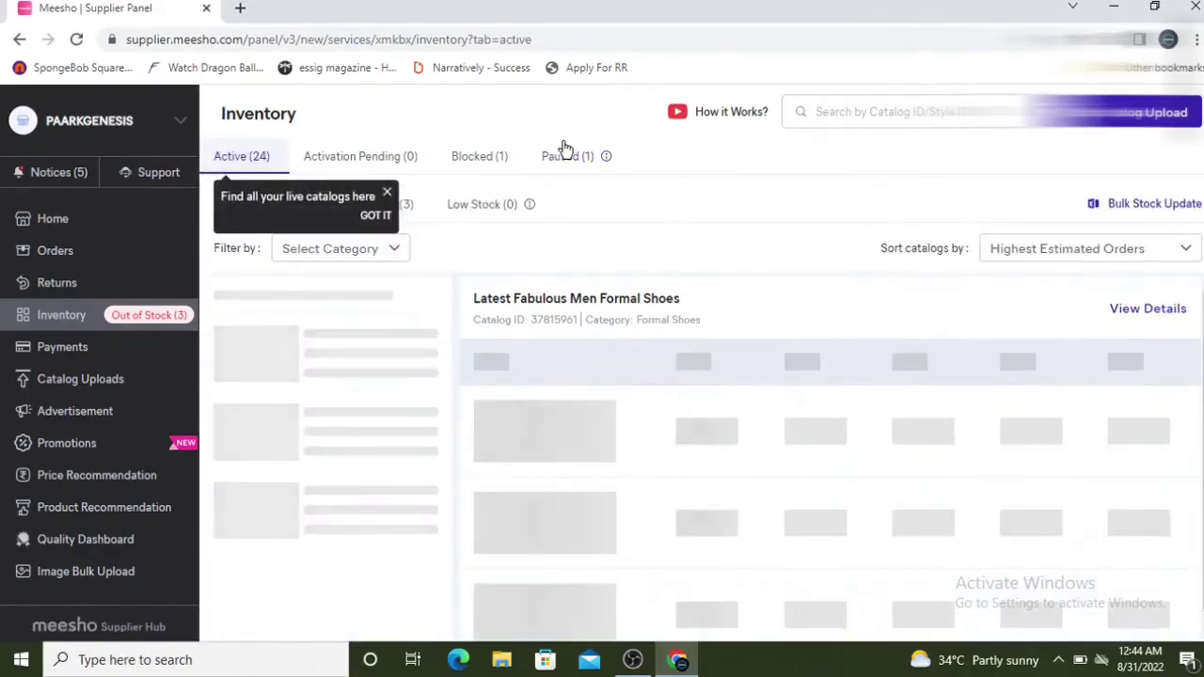
click(553, 156)
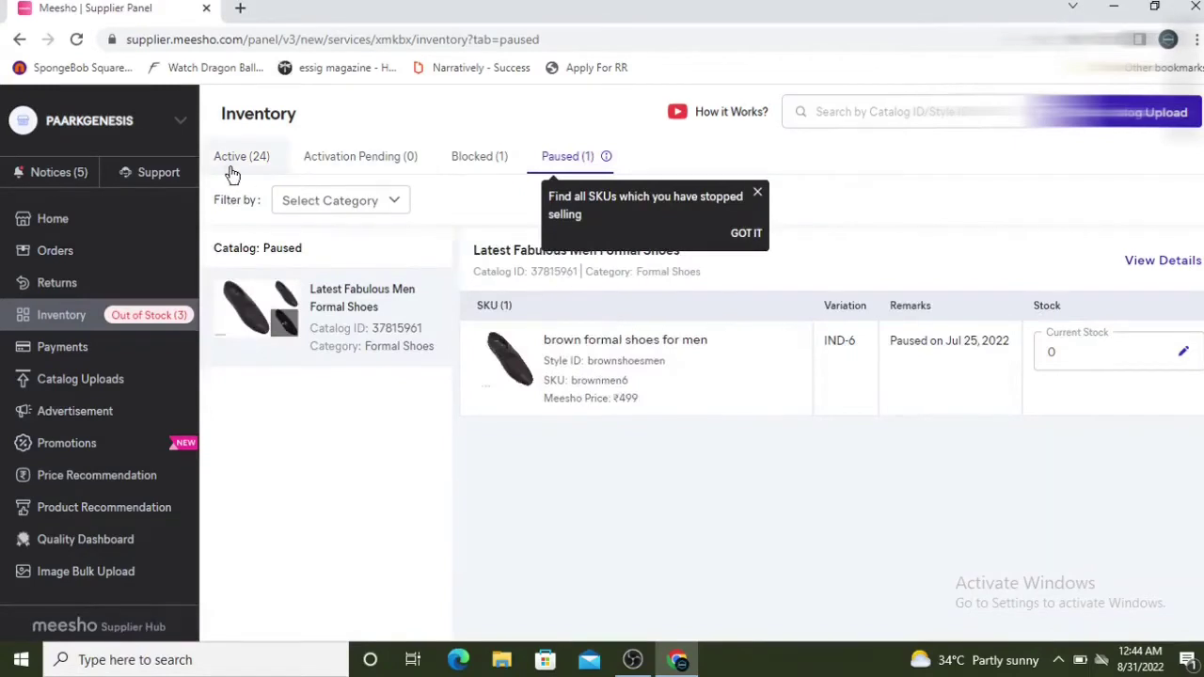
click(232, 164)
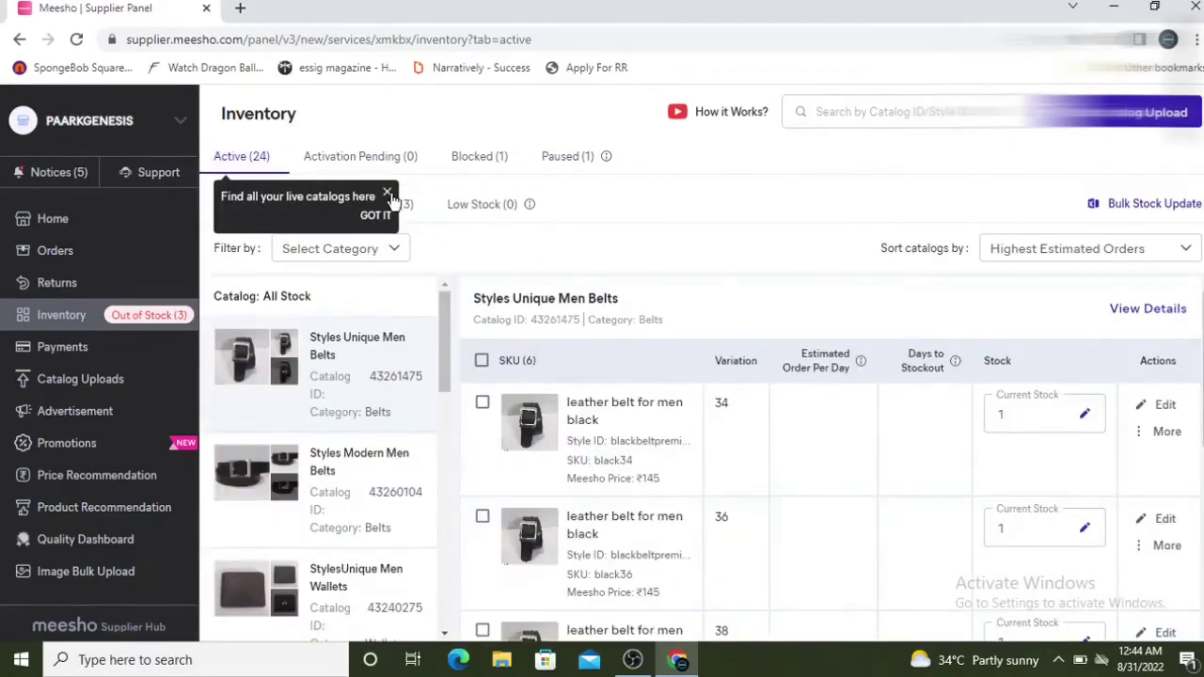
click(386, 195)
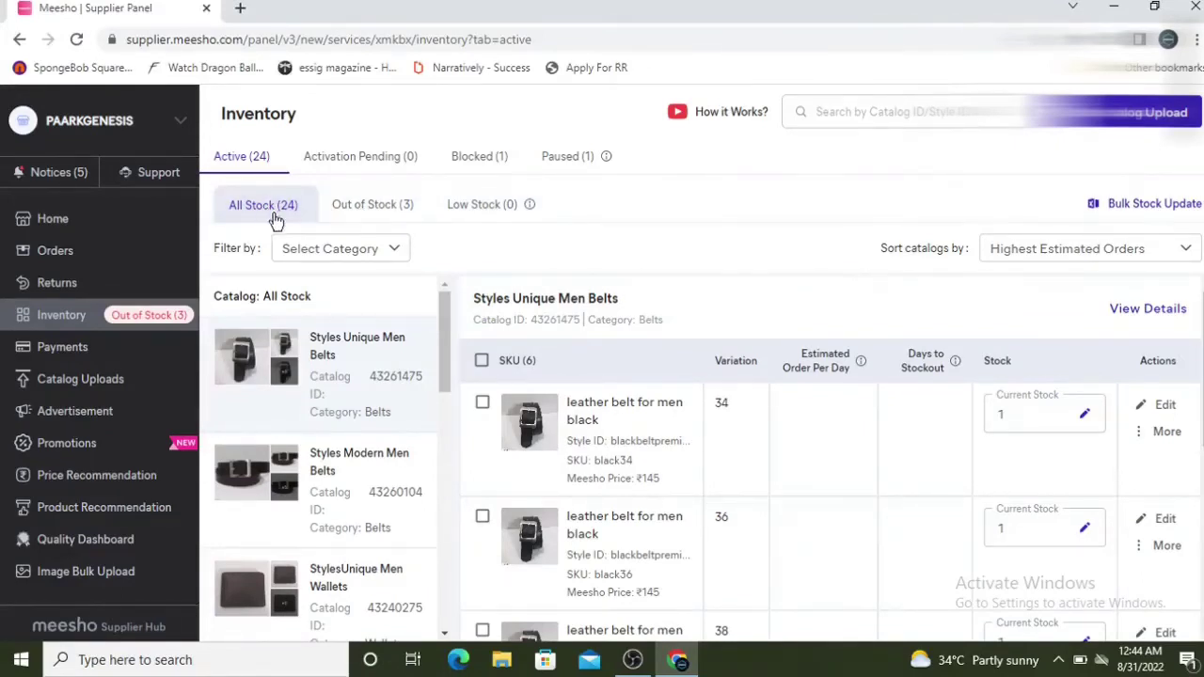
Step: Review the All Stock, Out of Stock and Low Stock lists of the active catalogs and read the Low Stock explanation
scroll(699, 428, down, 4)
scroll(699, 442, up, 3)
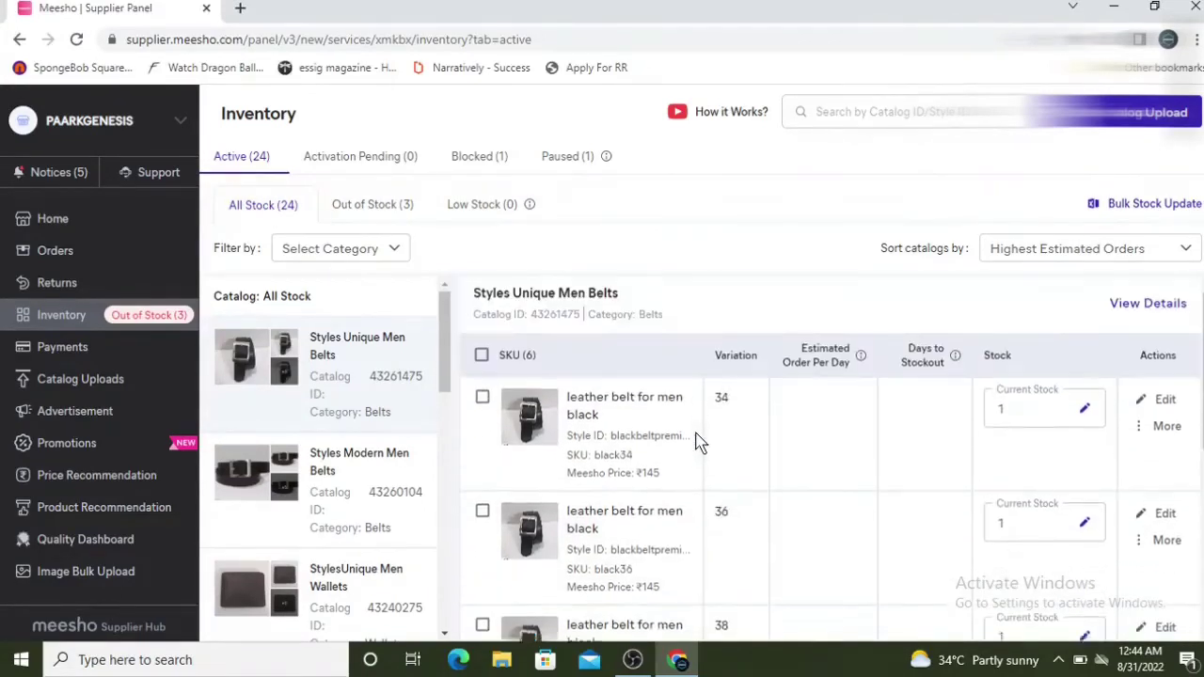
click(369, 205)
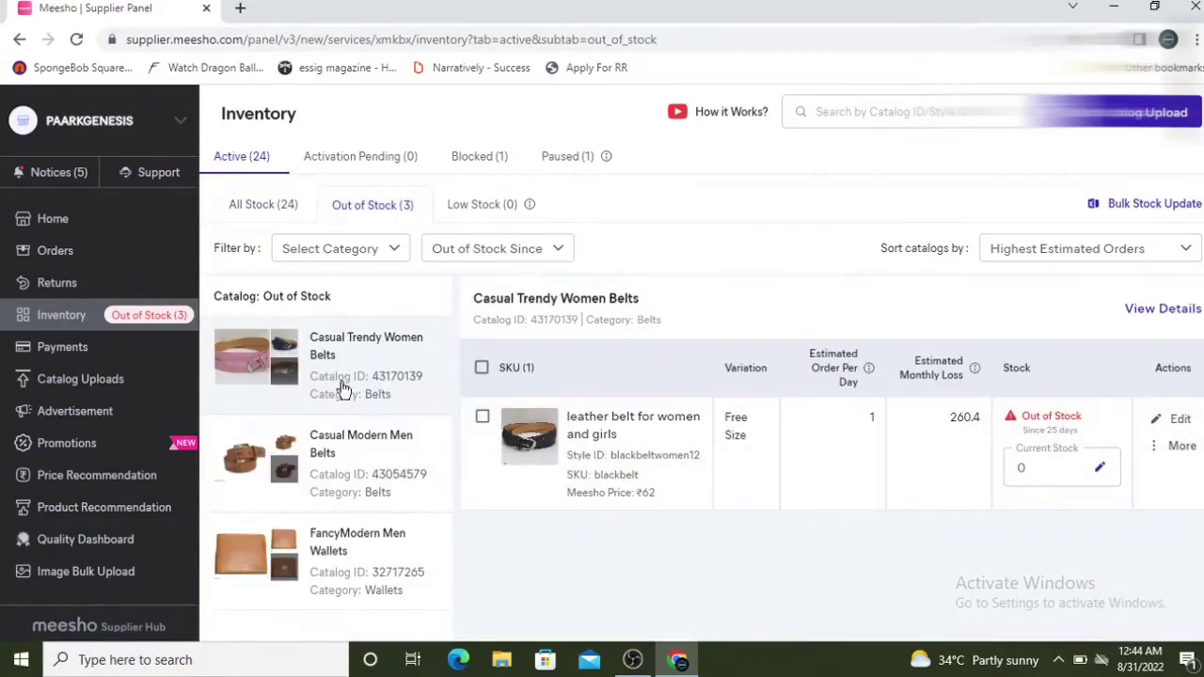
click(480, 206)
mouse_move(532, 208)
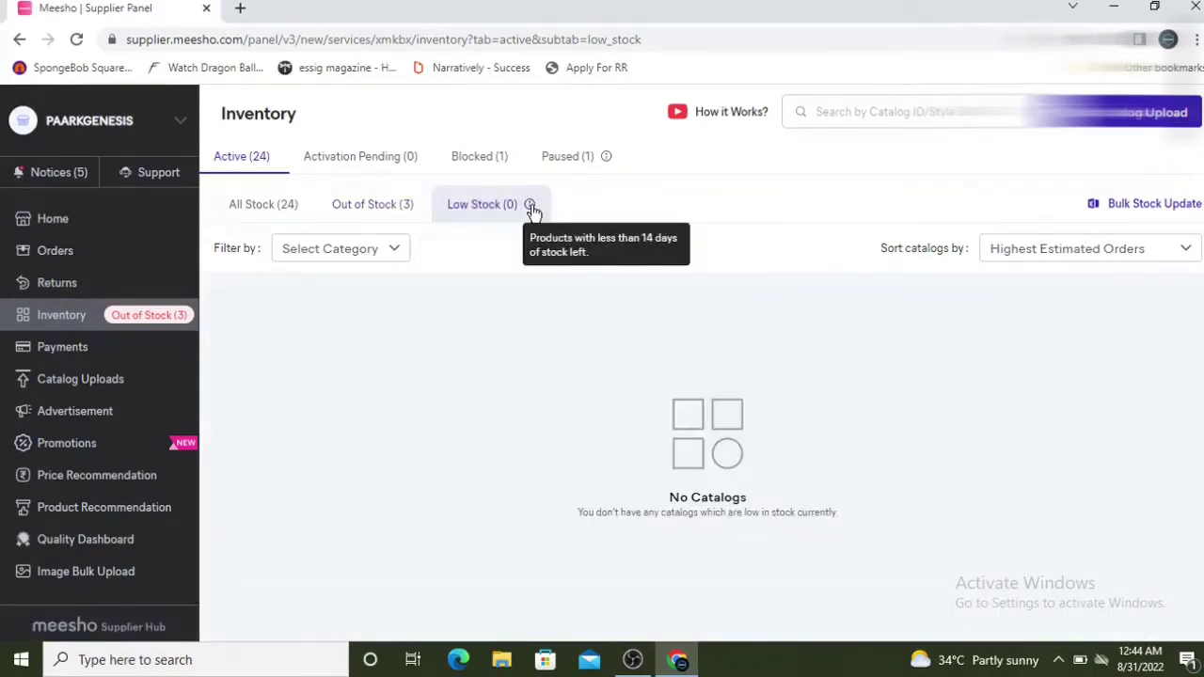
Step: Go through the Activation Pending, Blocked and Paused catalogs once more and return to the Active ones
click(344, 158)
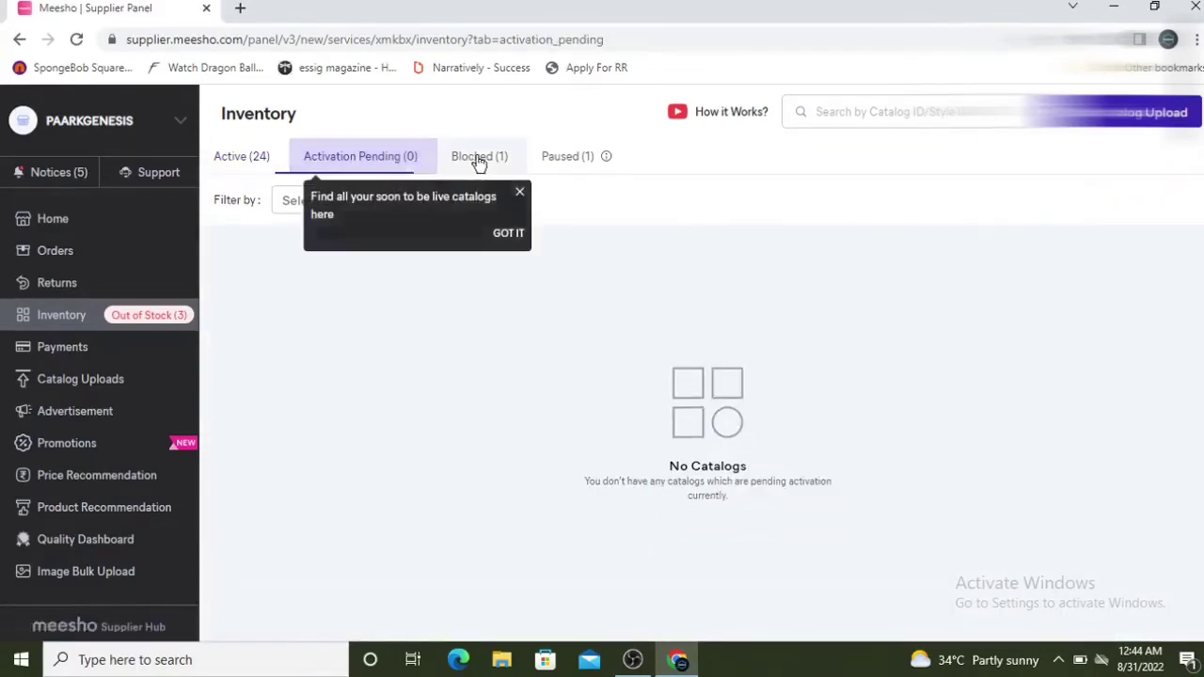
click(478, 159)
click(569, 160)
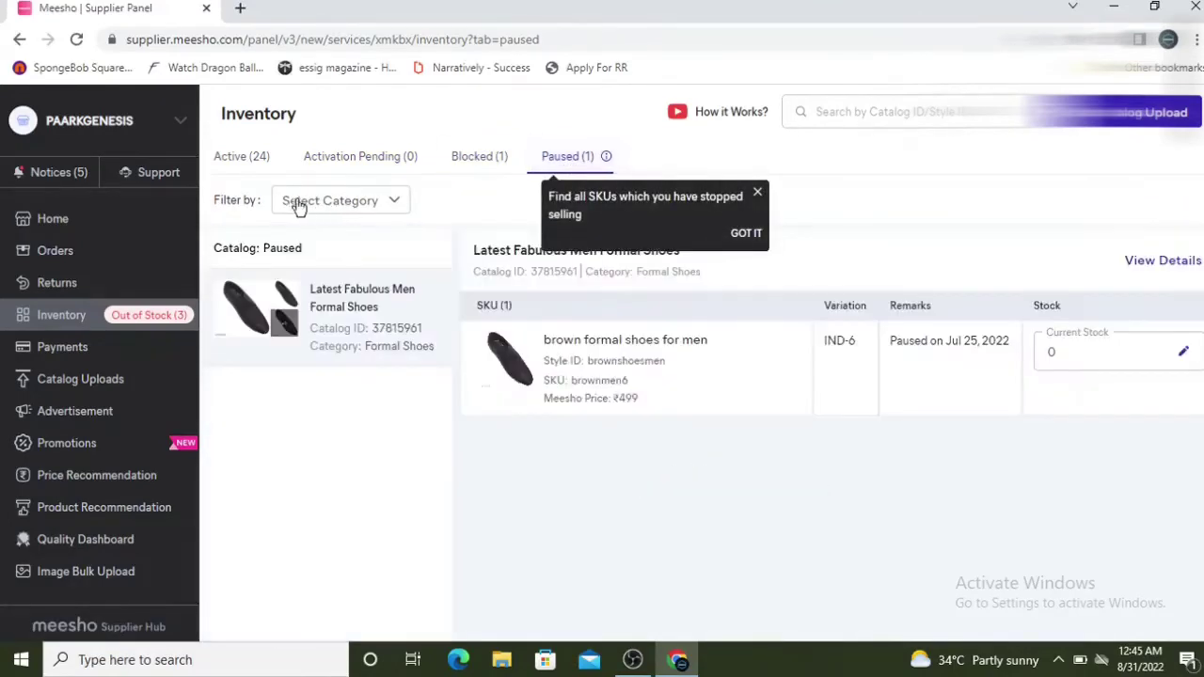
click(371, 159)
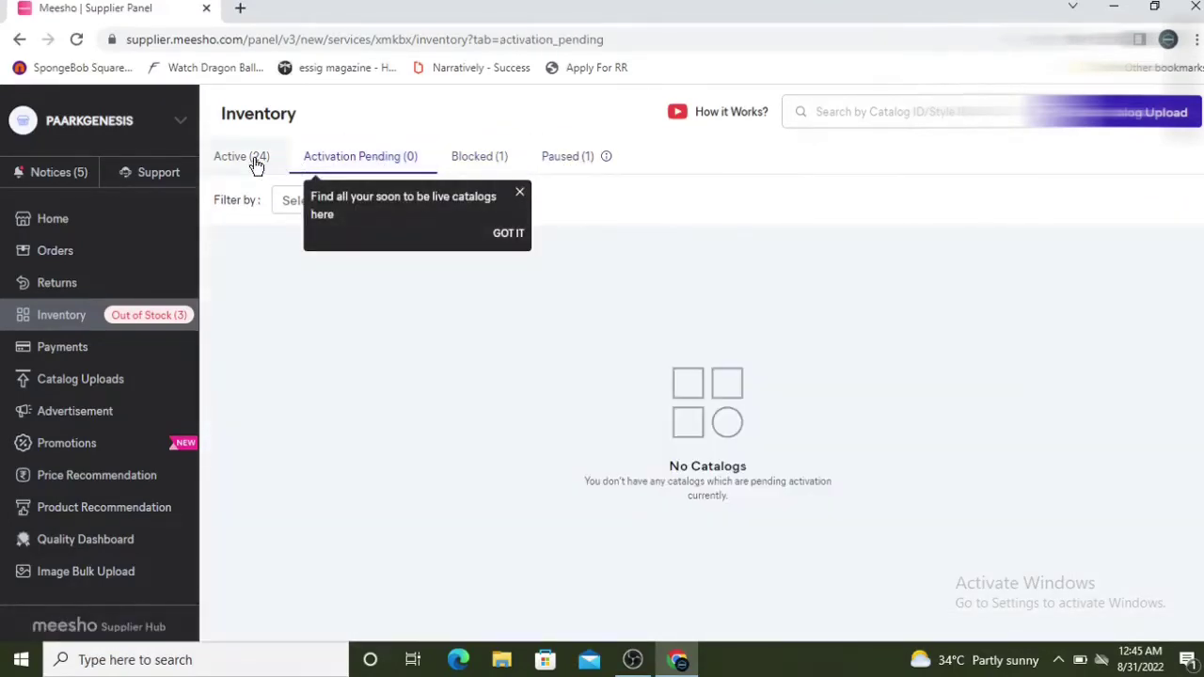
click(253, 161)
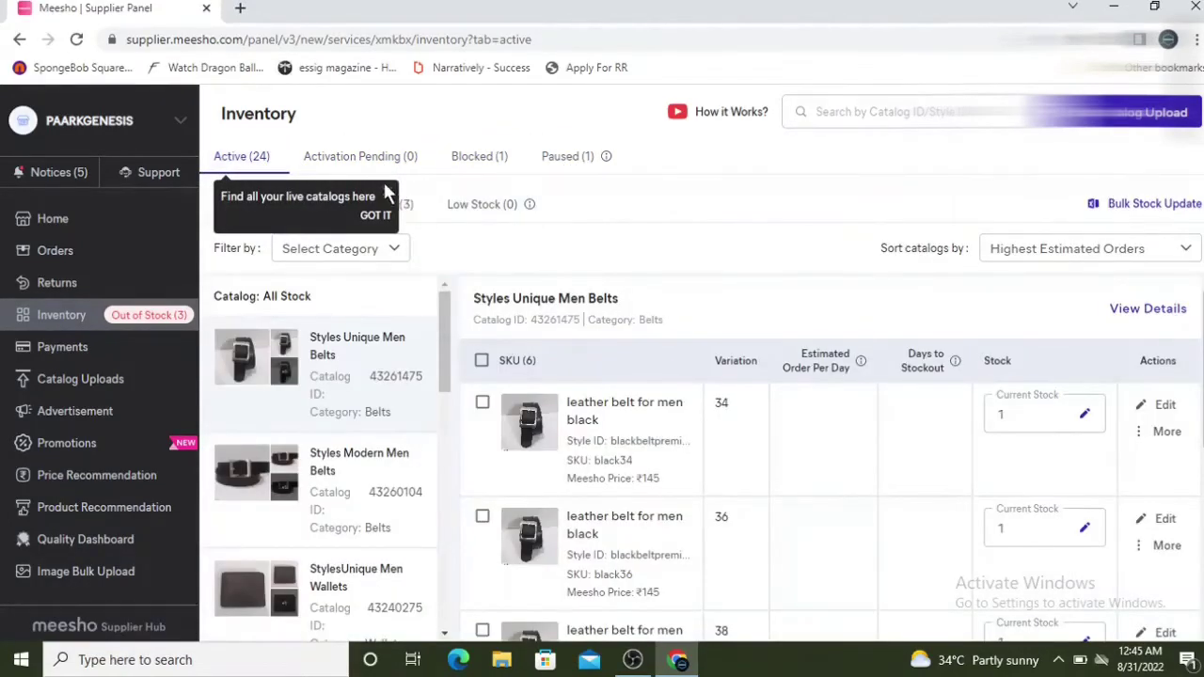
click(383, 202)
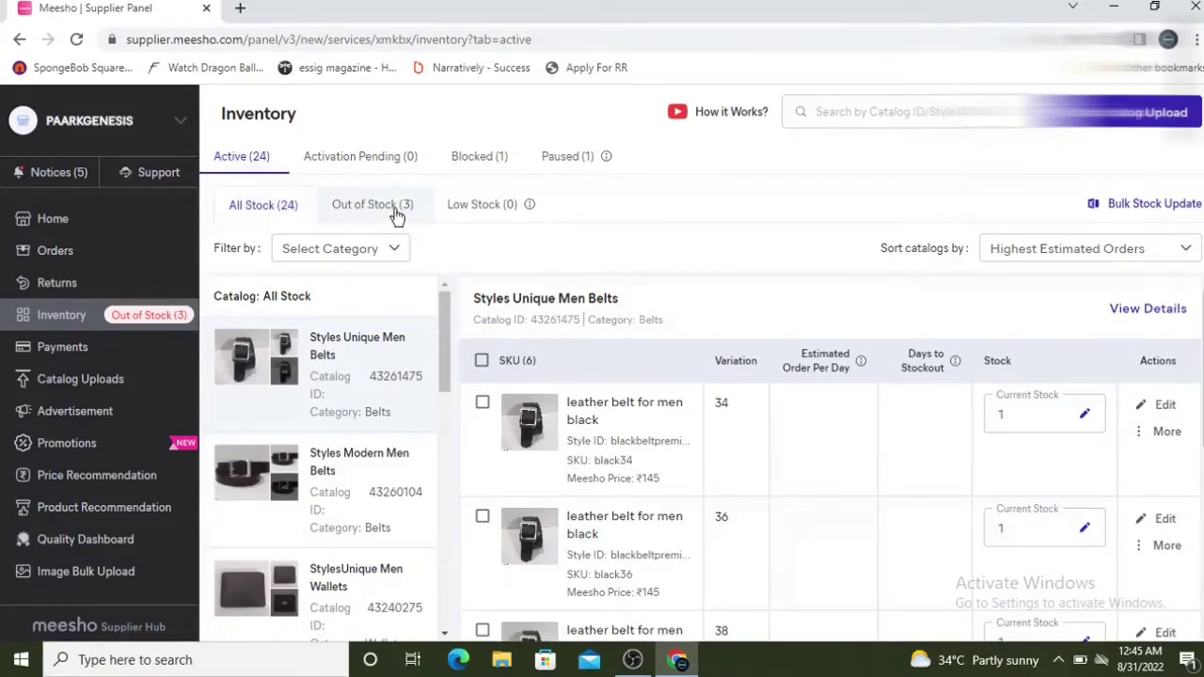
Step: Revisit the Home page, dismissing the sale pop-up and notification prompt, and open the Payments section from there
click(60, 349)
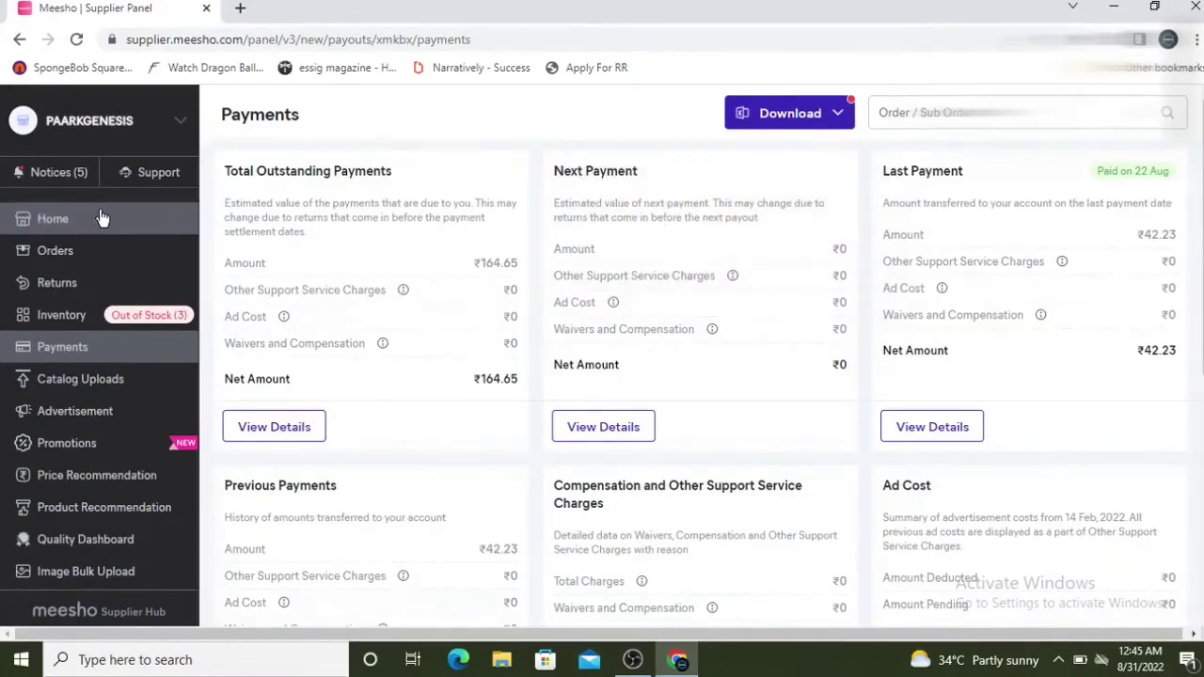
click(100, 218)
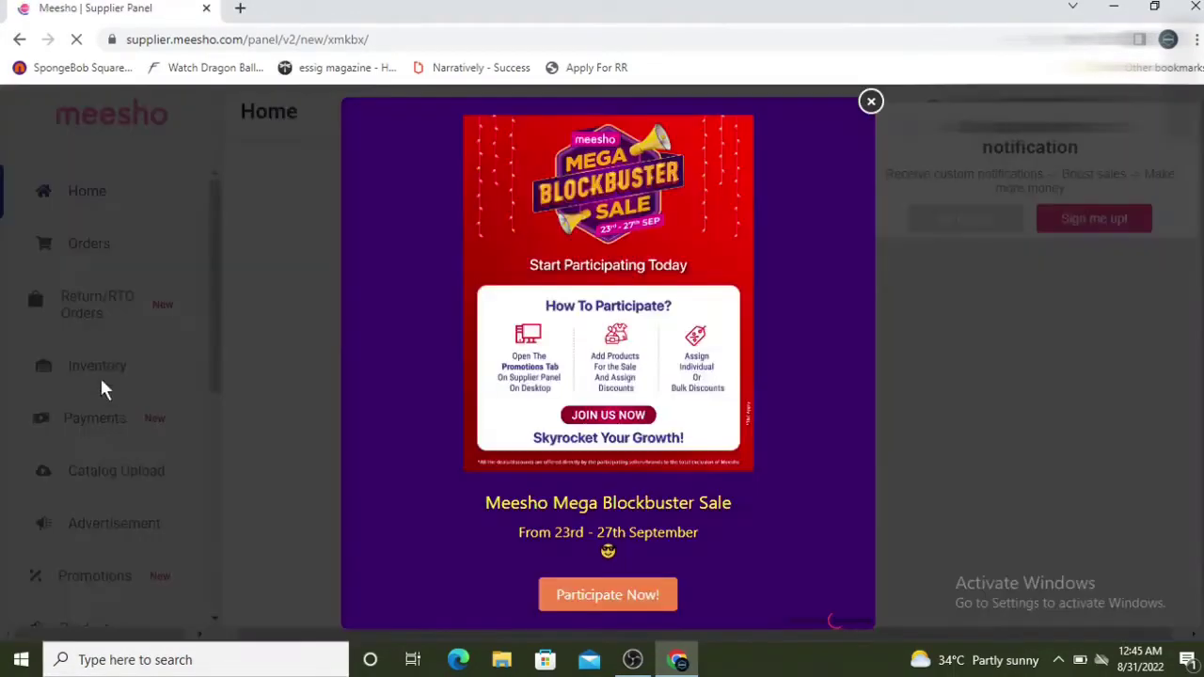
click(871, 102)
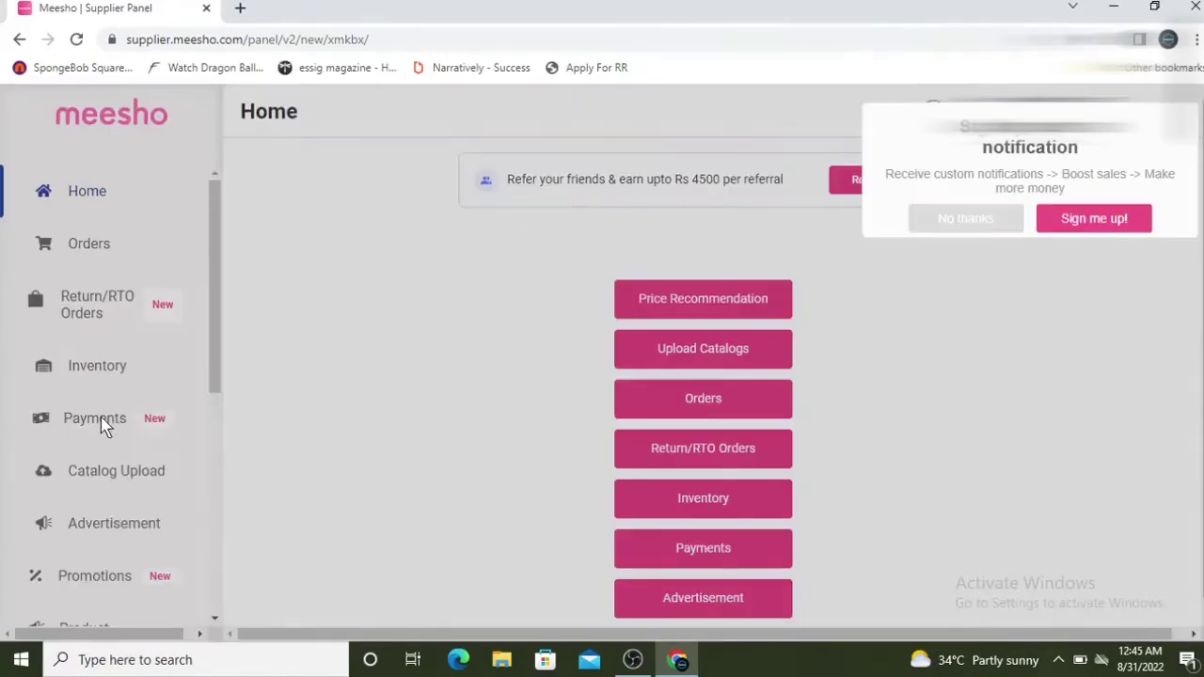
click(972, 221)
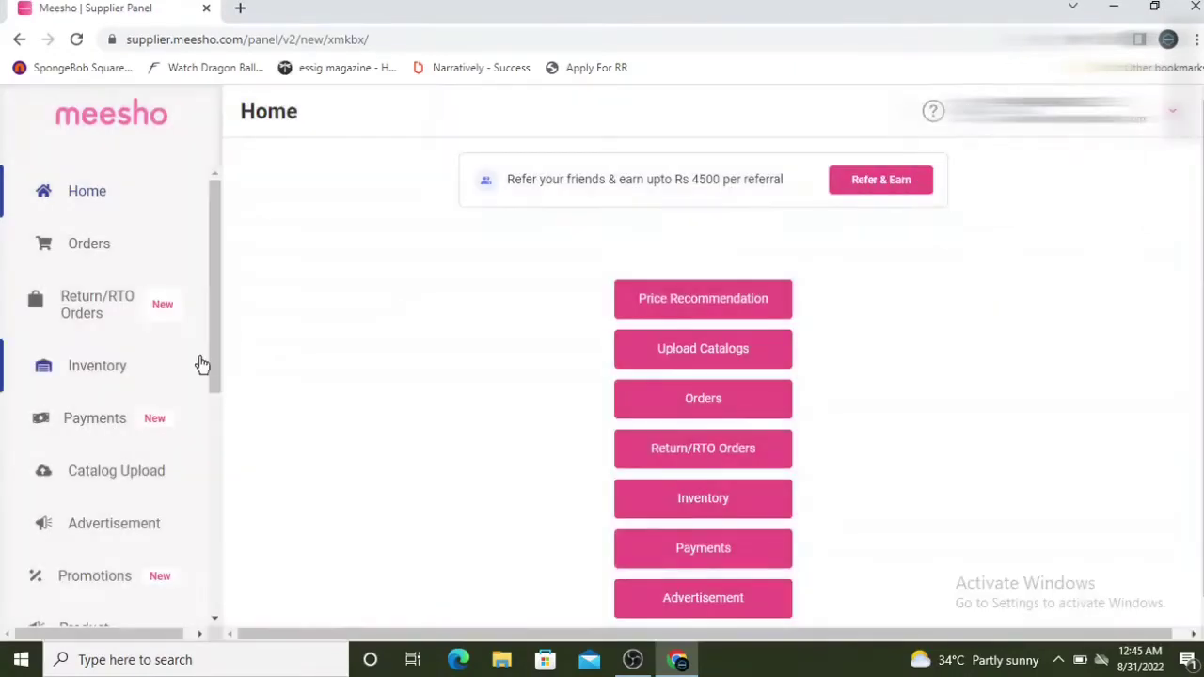
click(127, 418)
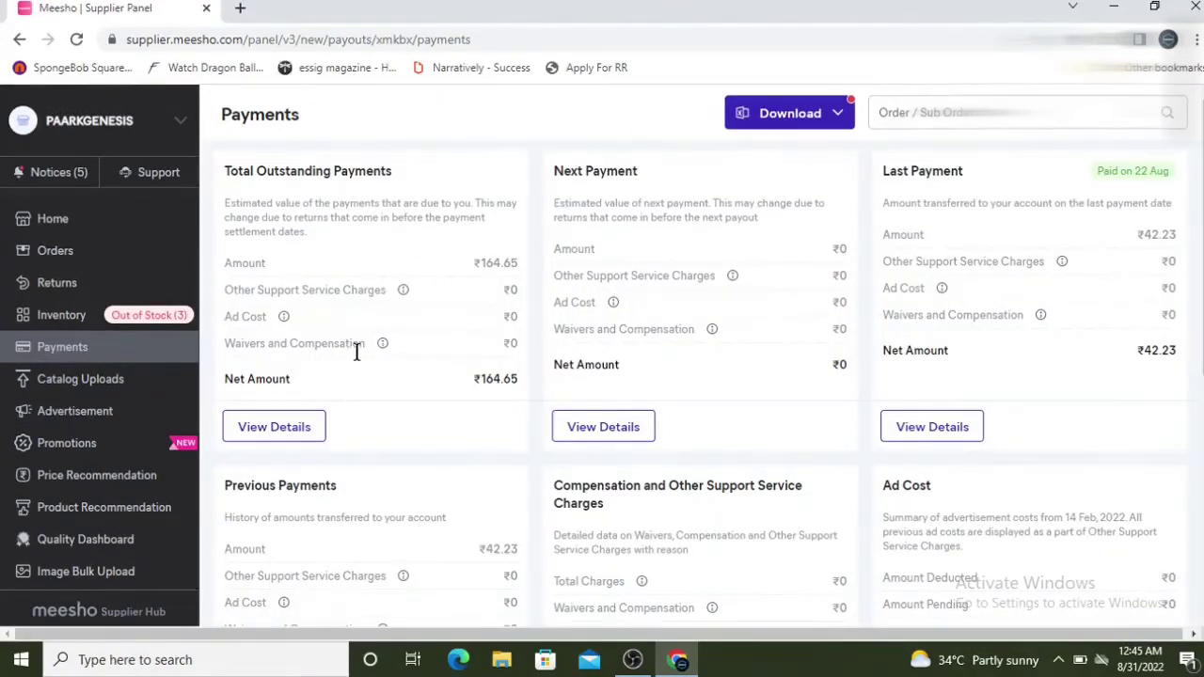
Step: Examine the Total Outstanding Payments and Last Payment cards, highlighting the last payment's net amount
click(299, 429)
drag(1153, 352, 1099, 357)
click(938, 404)
Step: Examine the Previous Payments card, highlighting its charges and net amount
scroll(707, 407, down, 2)
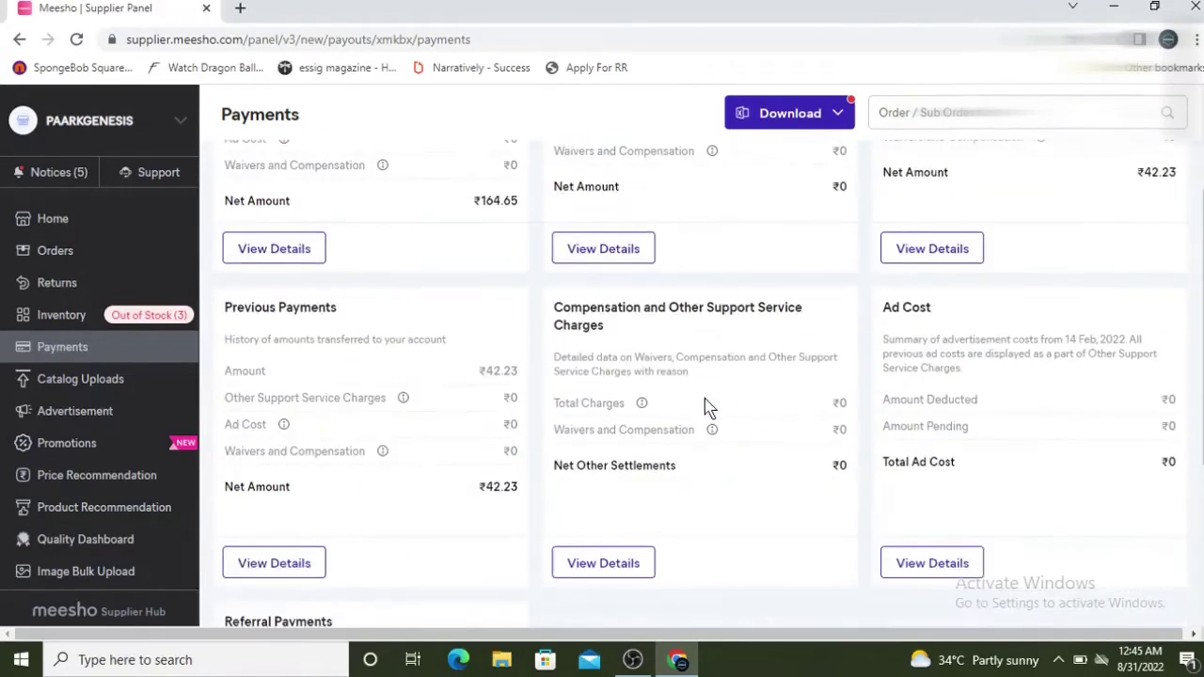
scroll(438, 412, down, 1)
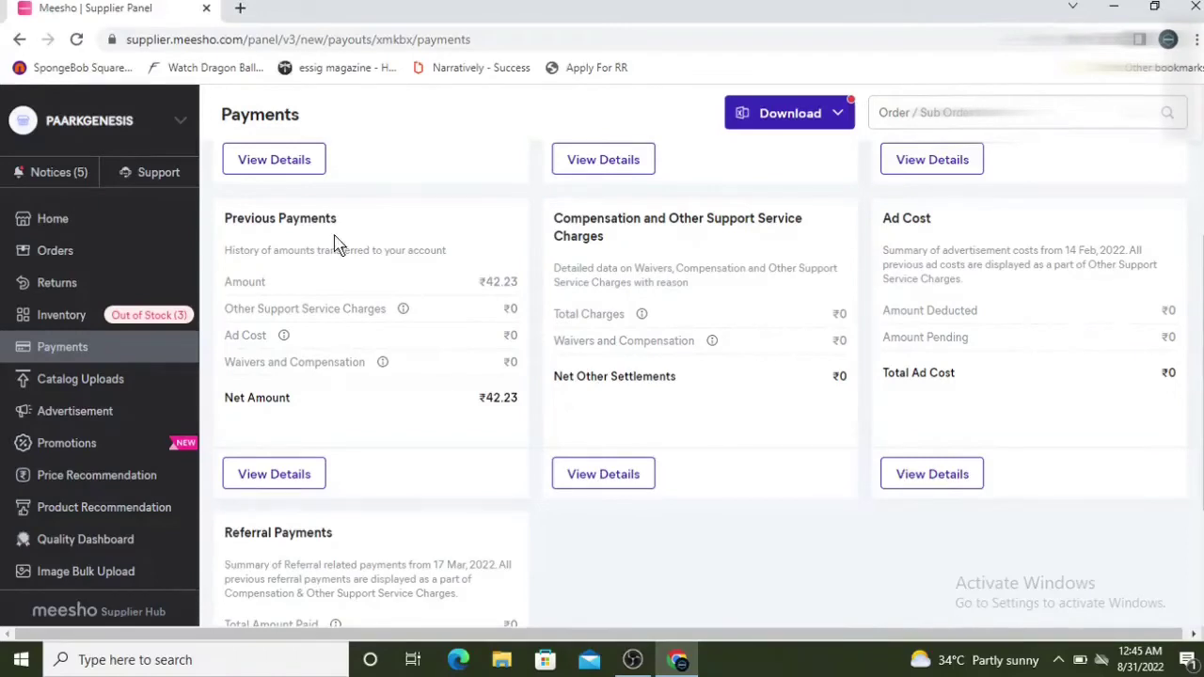
drag(349, 248, 389, 422)
click(498, 403)
double_click(493, 399)
click(420, 412)
Step: Examine the Compensation and Other Support Service Charges, Ad Cost and Referral Payments cards
scroll(929, 365, down, 2)
scroll(929, 367, up, 1)
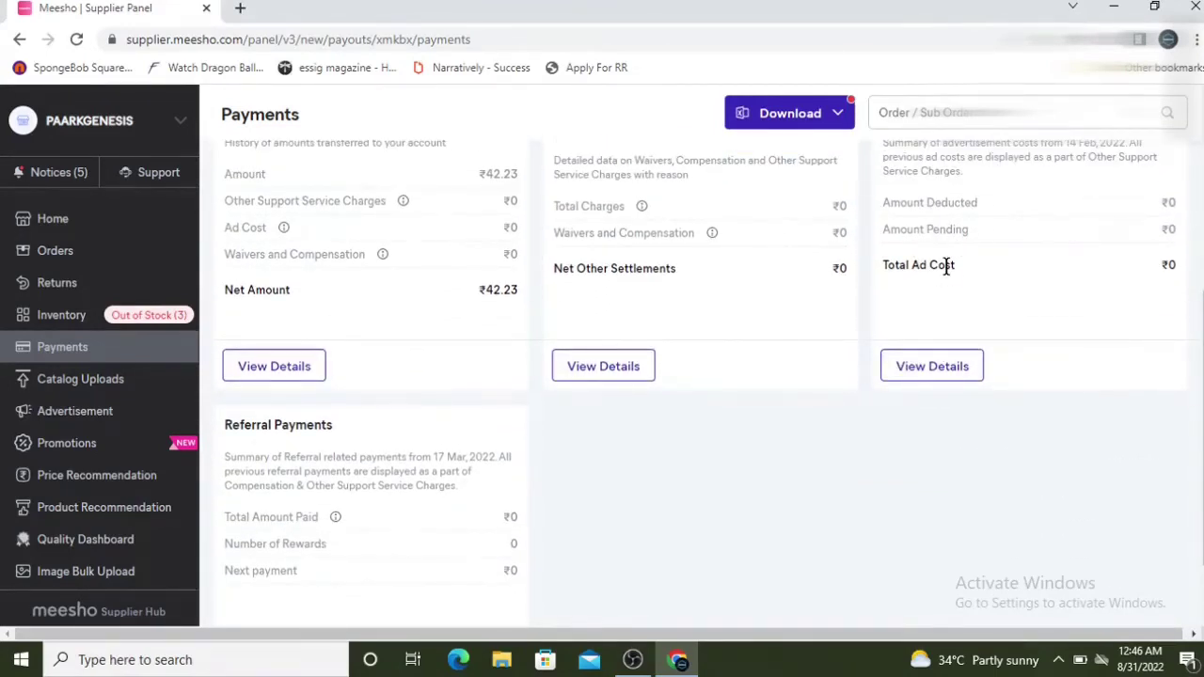
scroll(947, 266, down, 1)
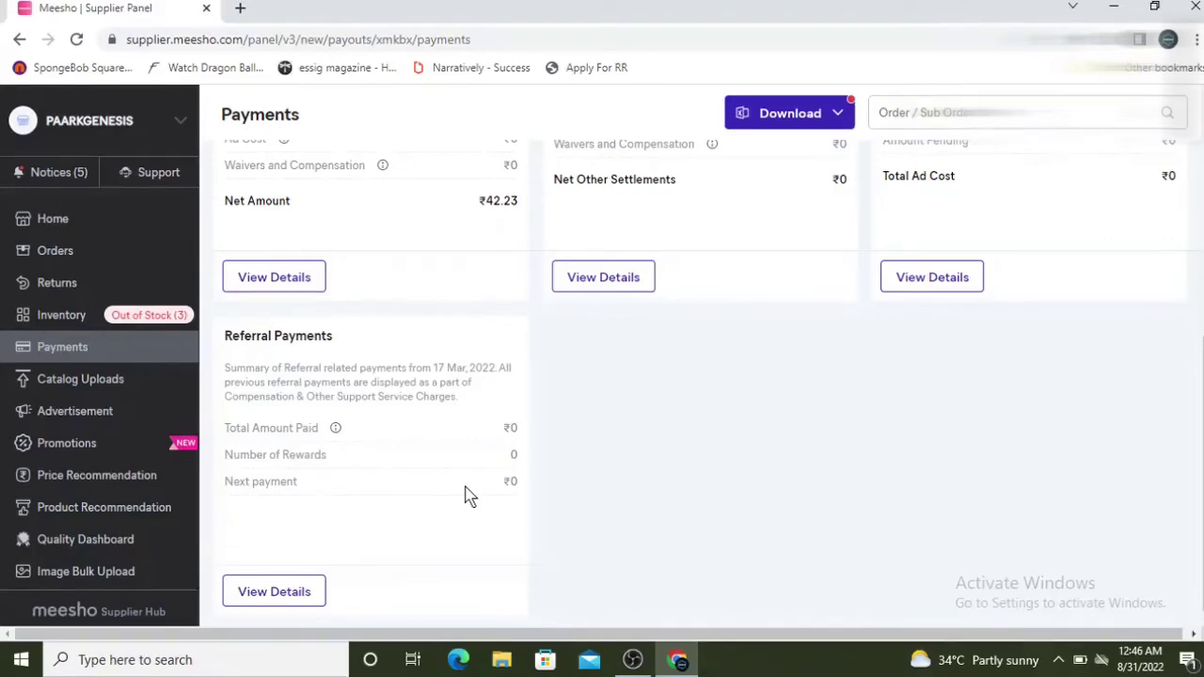
Step: Review all the payment summary cards once more, from Total Outstanding Payments down to Referral Payments
scroll(333, 462, up, 5)
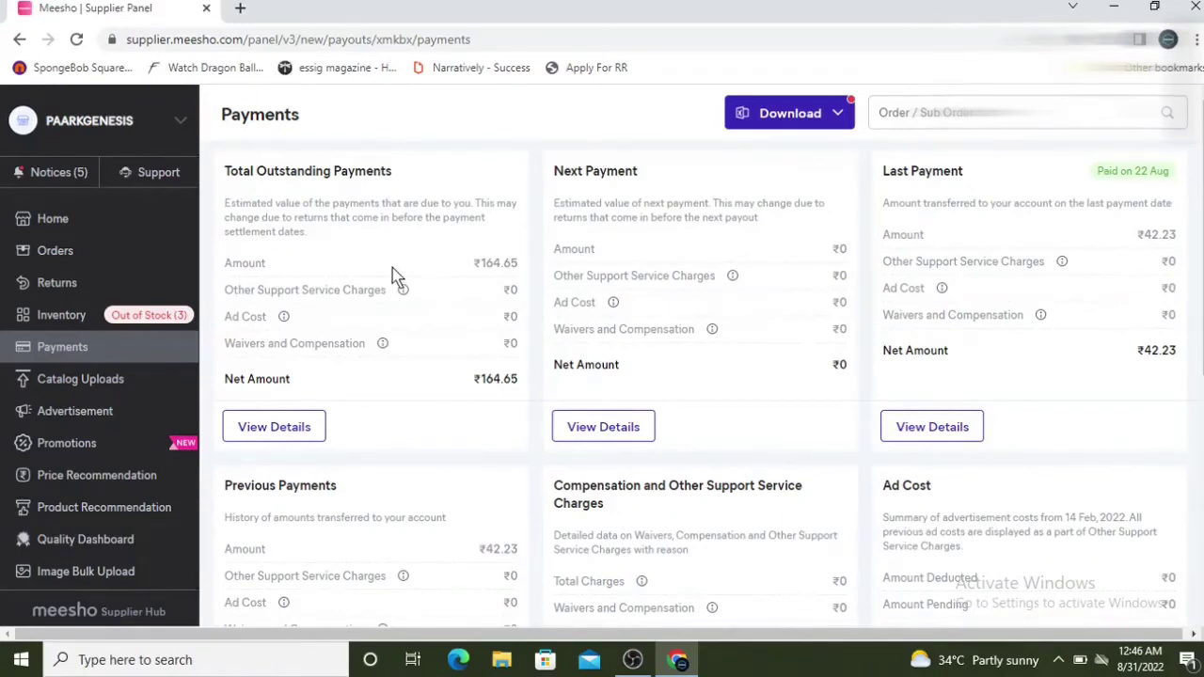
scroll(470, 274, down, 3)
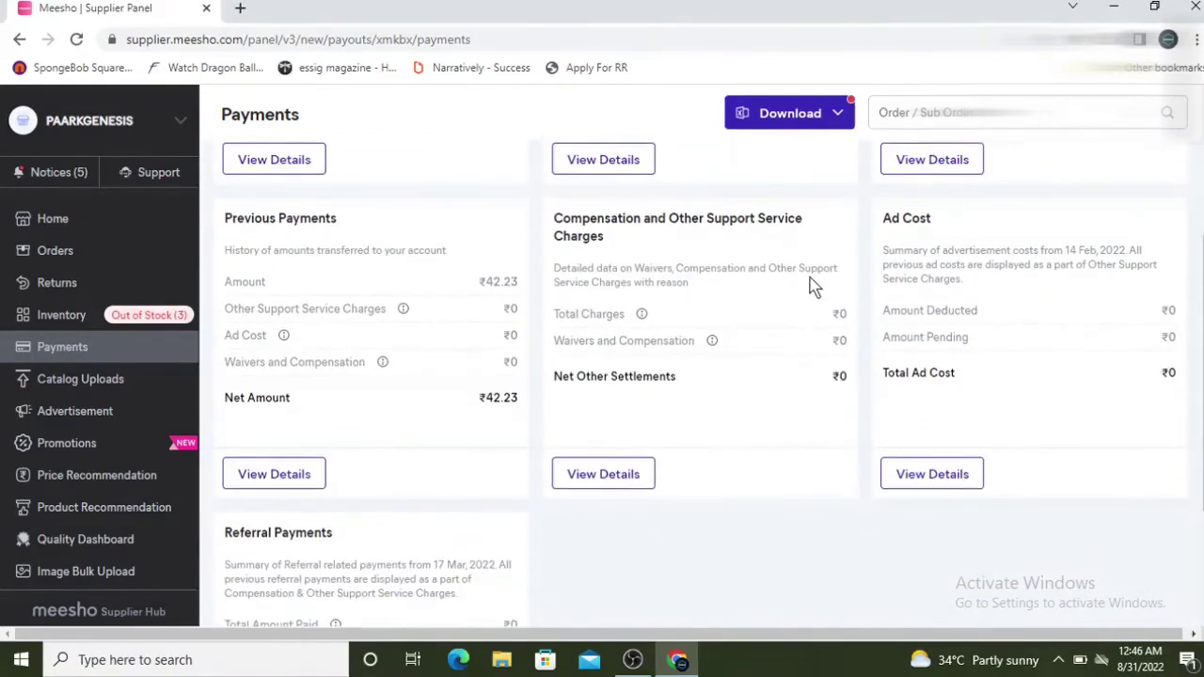
scroll(341, 346, down, 2)
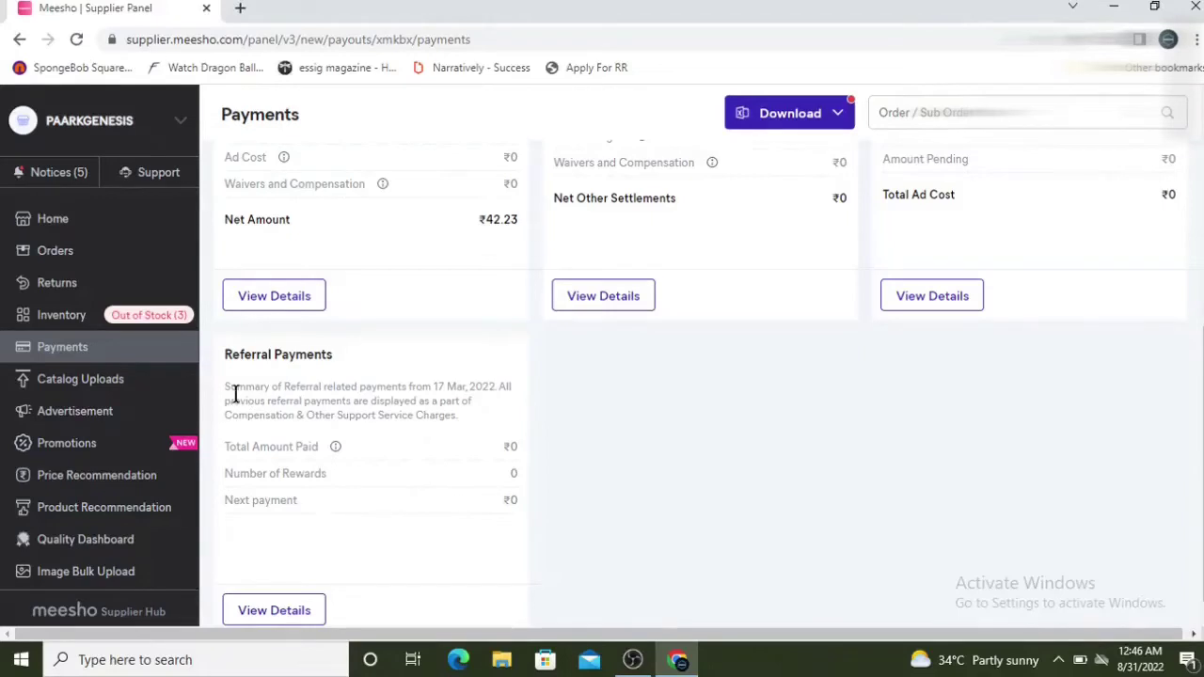
Step: Return to Home, dismiss the sale and notification pop-ups, and open the Catalog Upload page, closing its category search notice
click(53, 226)
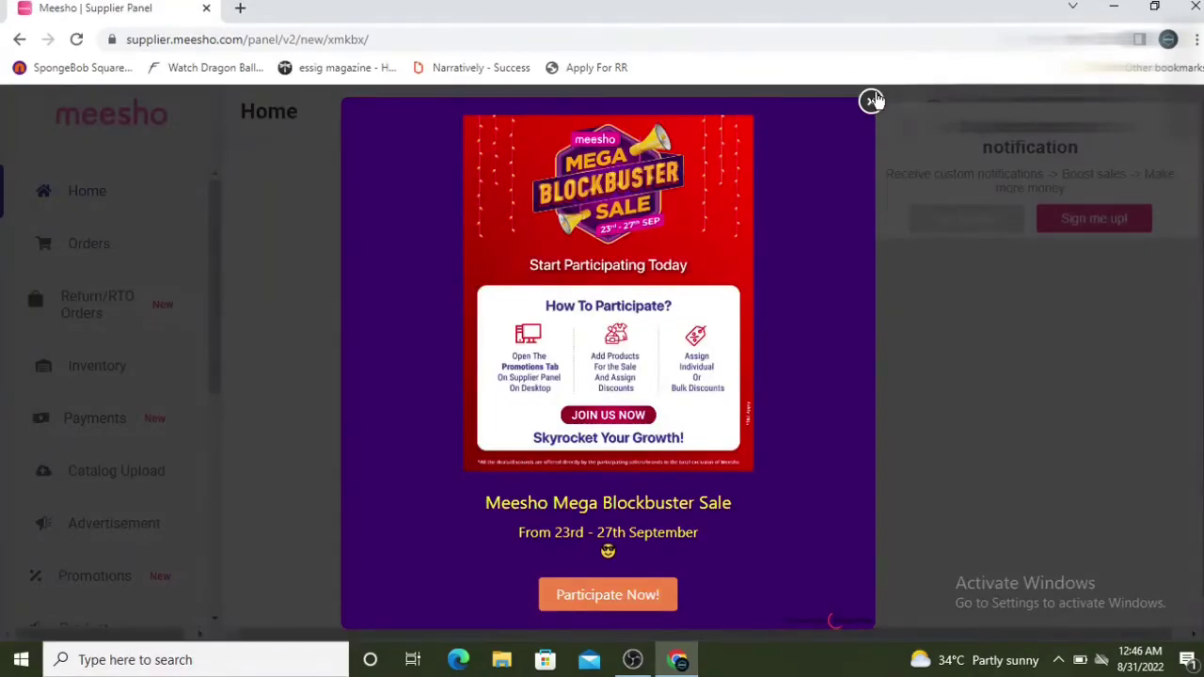
click(873, 100)
click(973, 229)
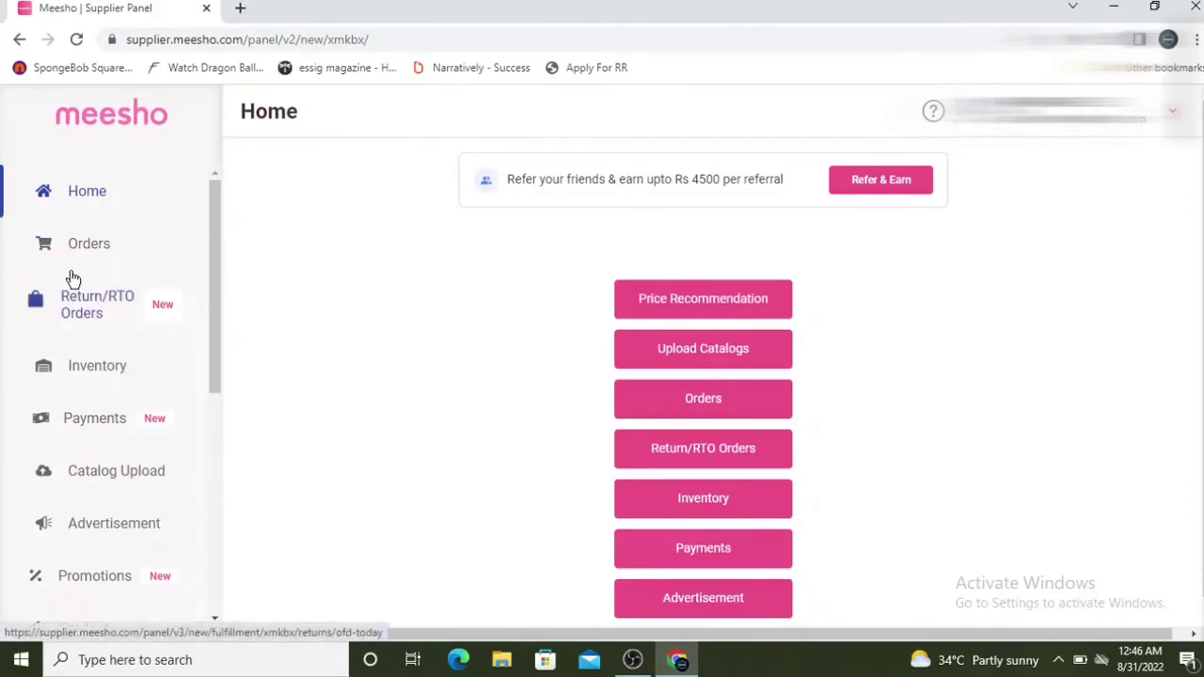
click(110, 470)
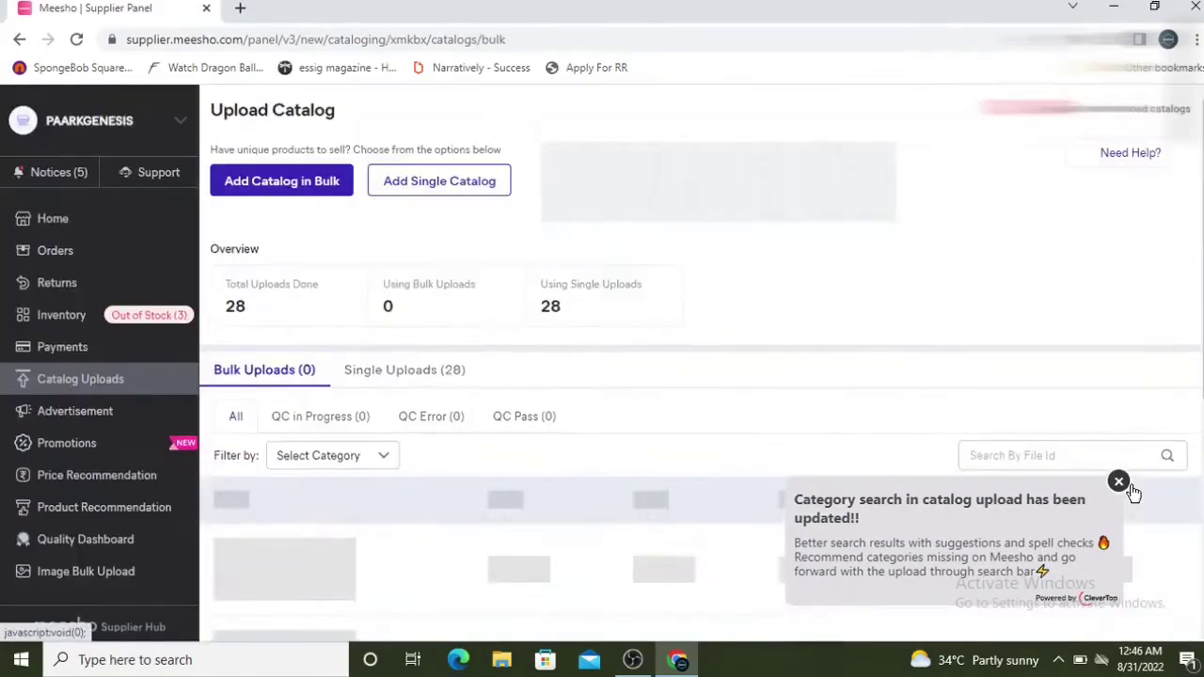
click(1119, 484)
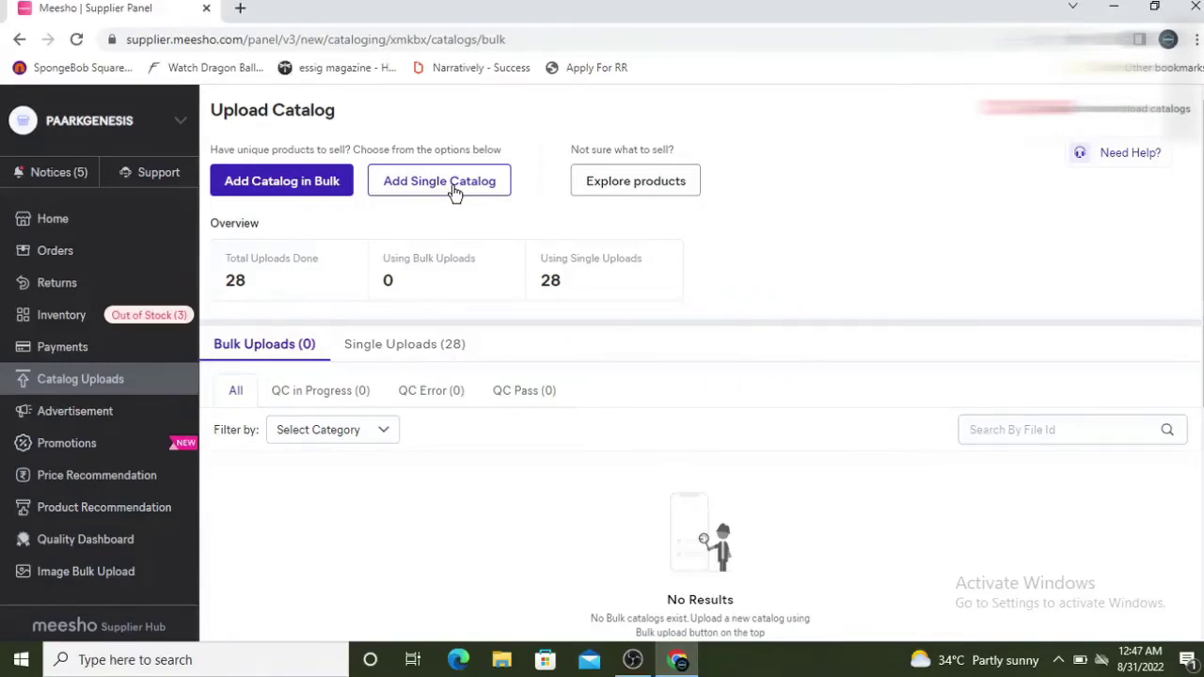
Step: Go back through Home, dismissing its pop-ups, and open the Advertisement page, closing the recommended campaign dialog without submitting it
click(53, 219)
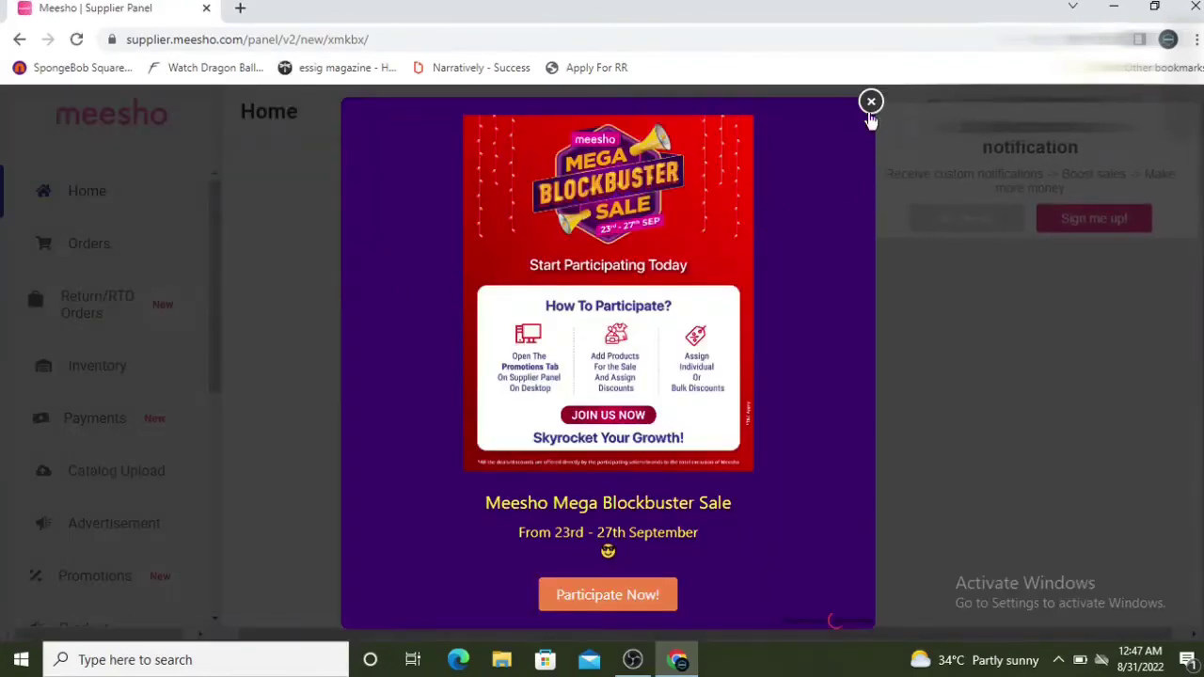
click(871, 103)
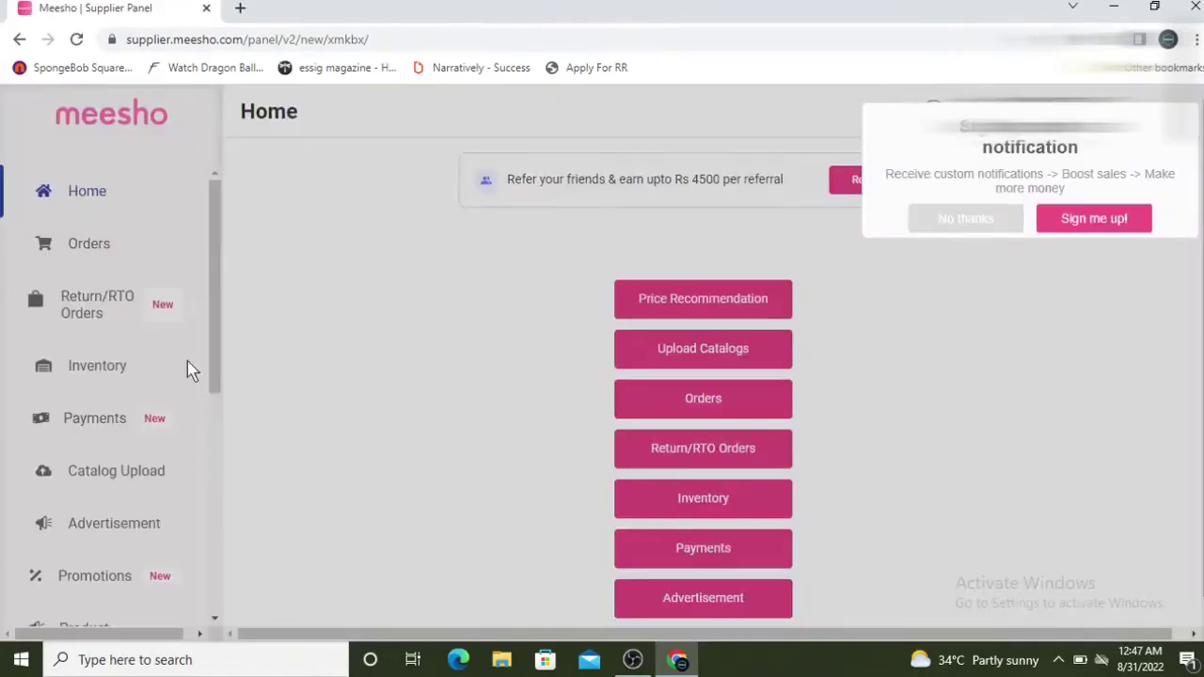
click(920, 218)
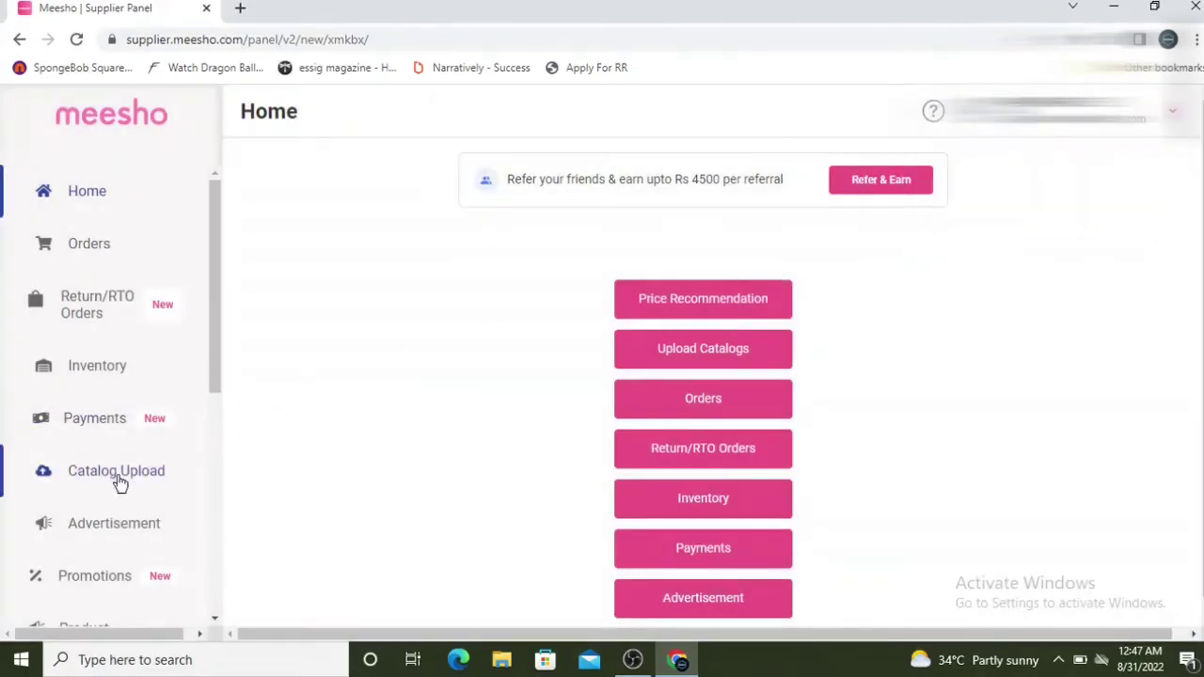
scroll(97, 376, down, 1)
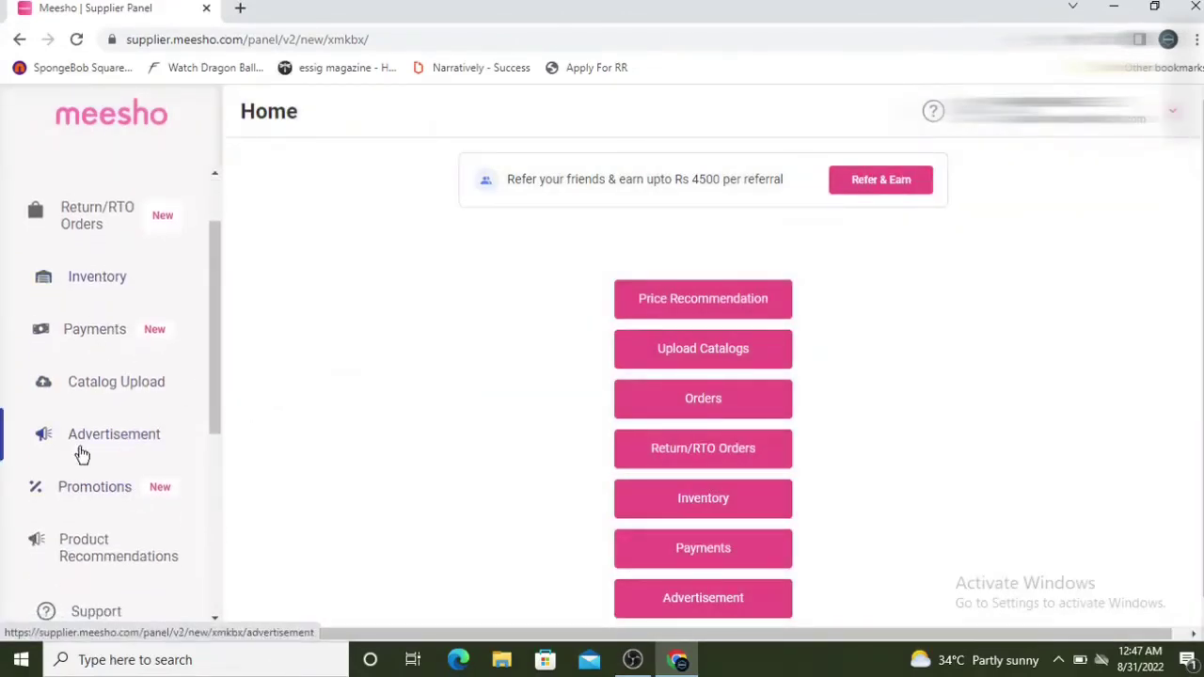
click(82, 447)
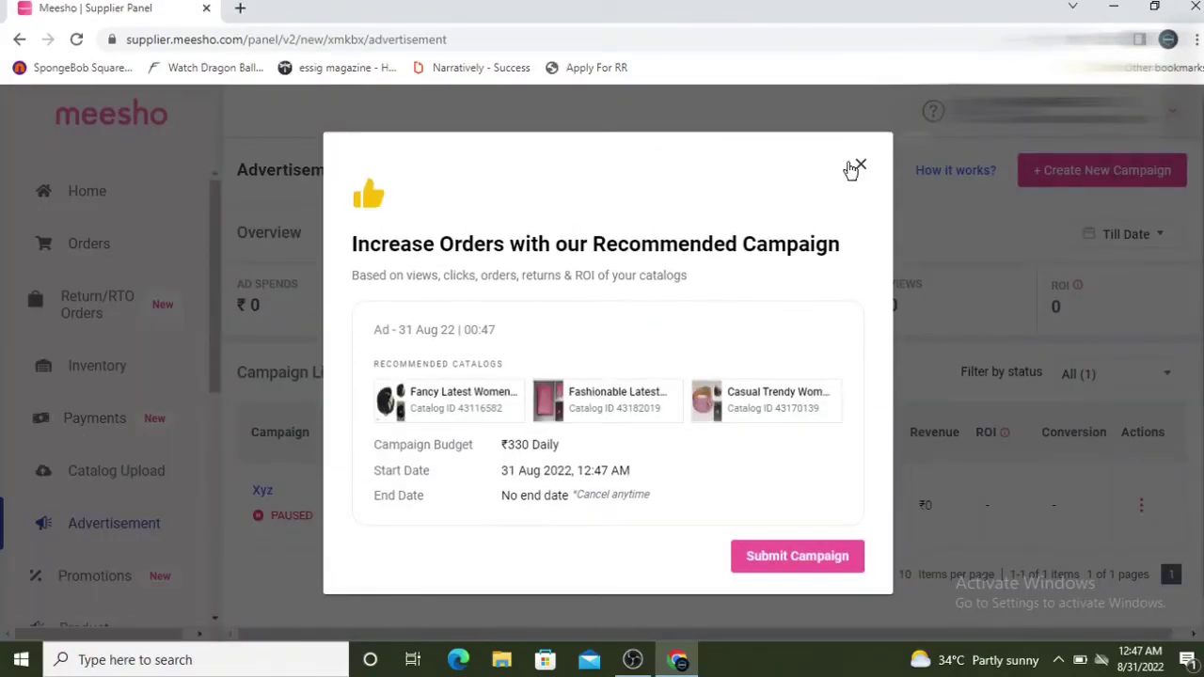
click(854, 168)
Step: Examine the Advertisement overview metrics, the recommended campaign and the Campaign Listing table
scroll(628, 432, down, 1)
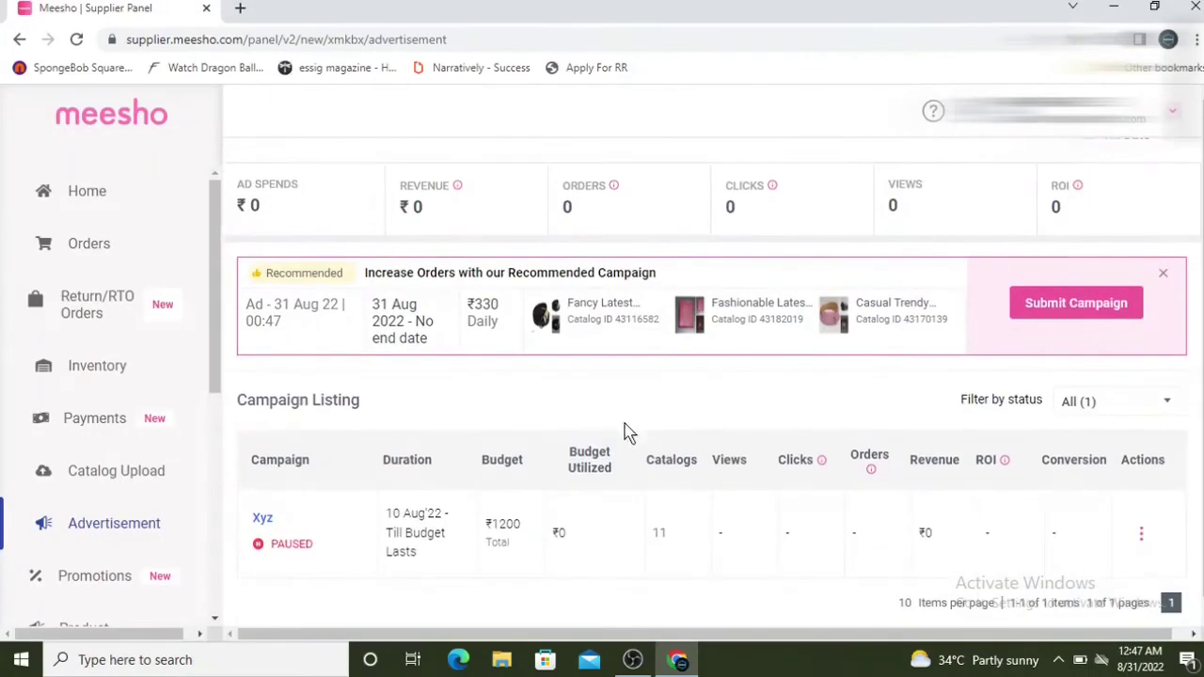
scroll(592, 431, down, 1)
scroll(565, 428, up, 1)
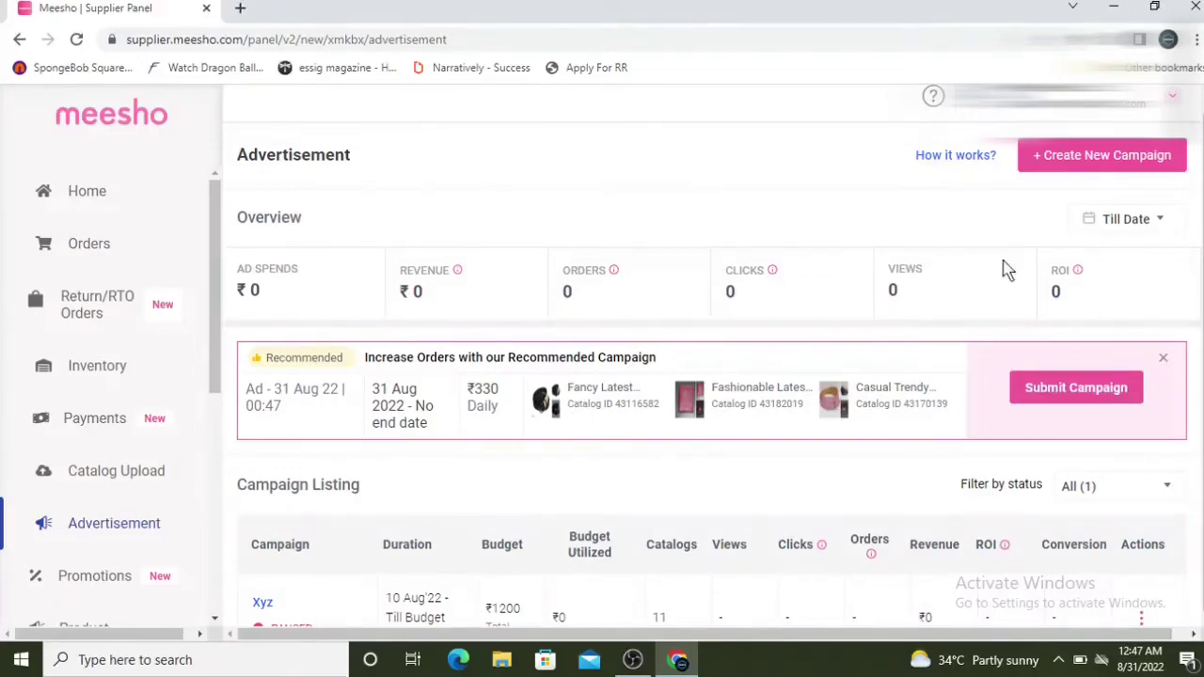
scroll(726, 384, down, 1)
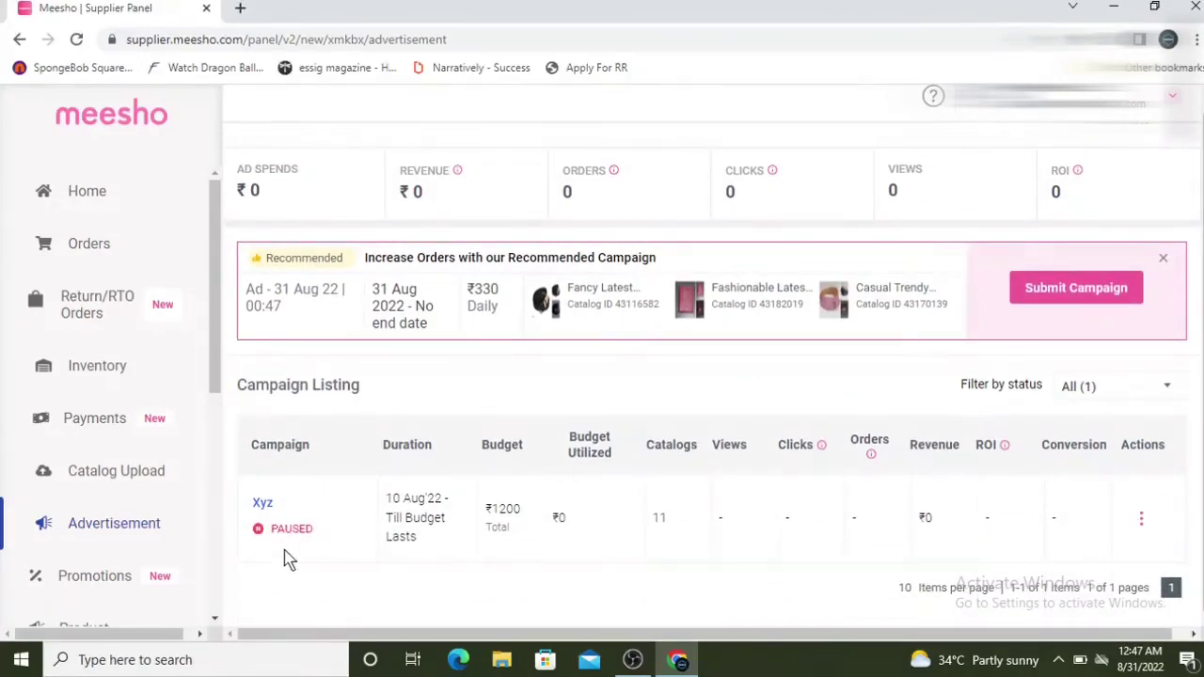
scroll(376, 317, up, 1)
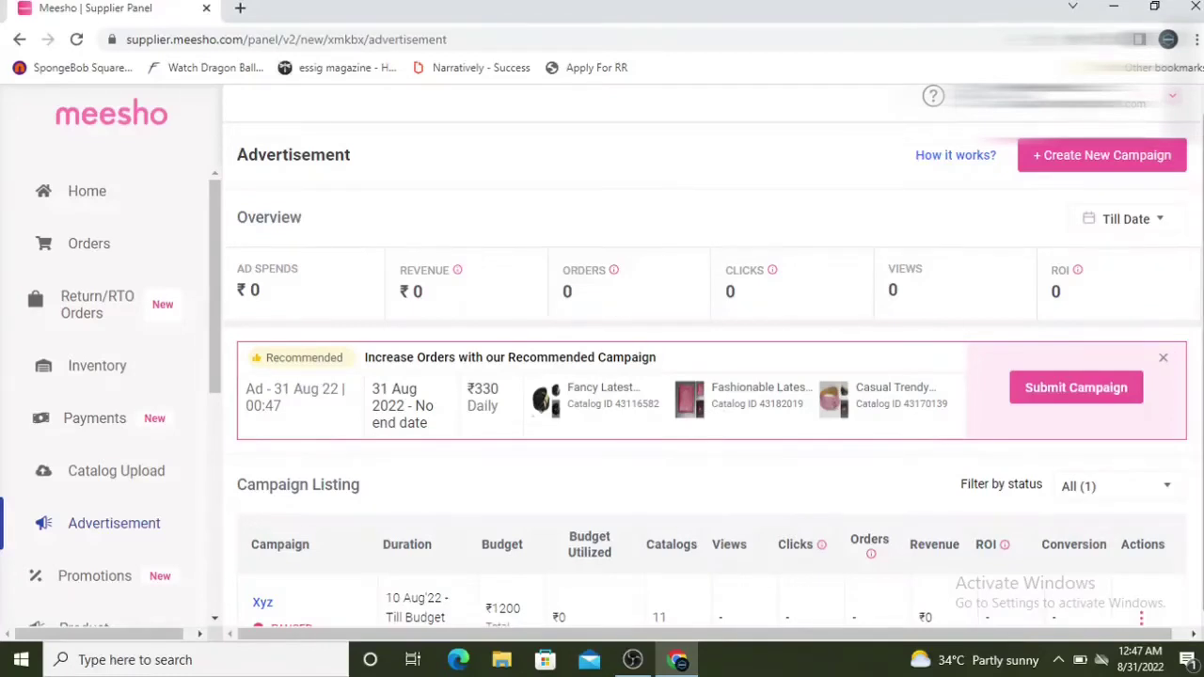
Step: View the upcoming sale events under Promotions, and go through Home to the Product Recommendations page
scroll(107, 413, down, 2)
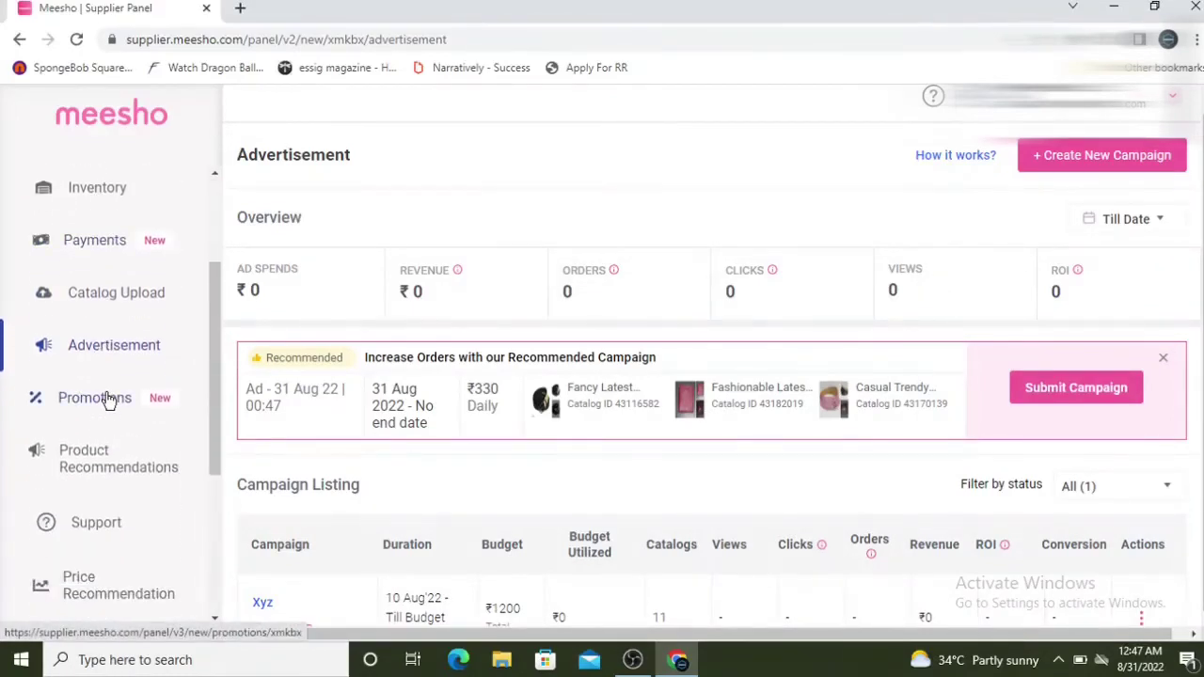
click(107, 400)
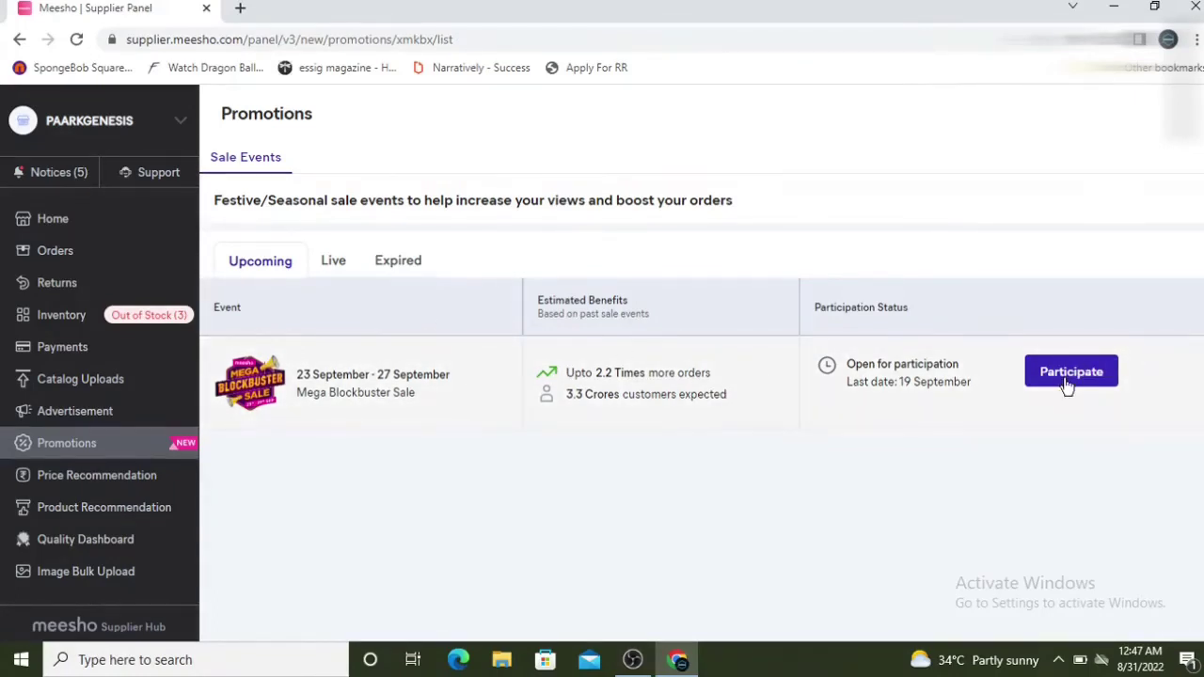
click(76, 224)
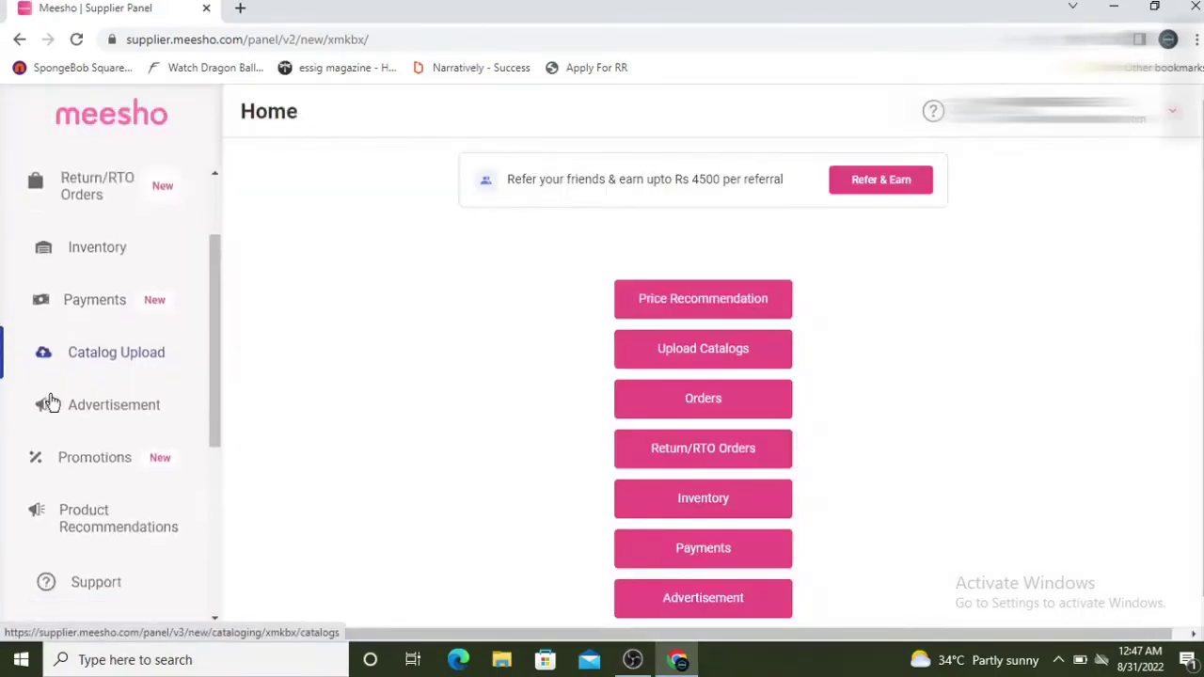
scroll(52, 402, down, 1)
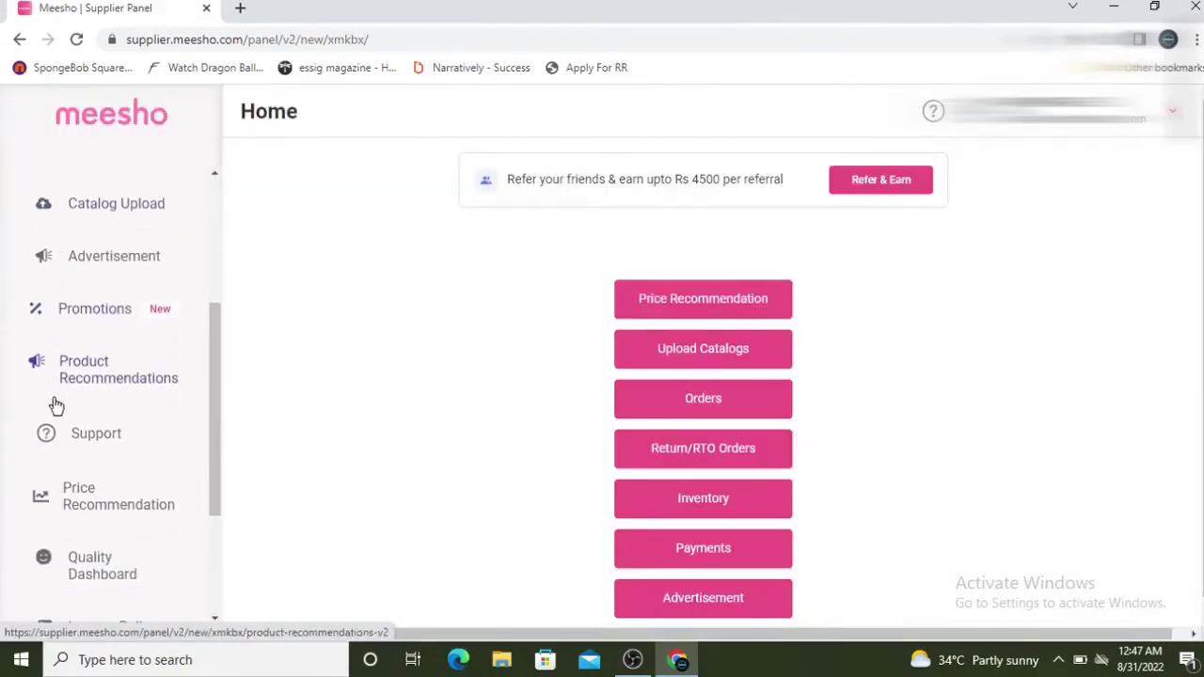
click(98, 365)
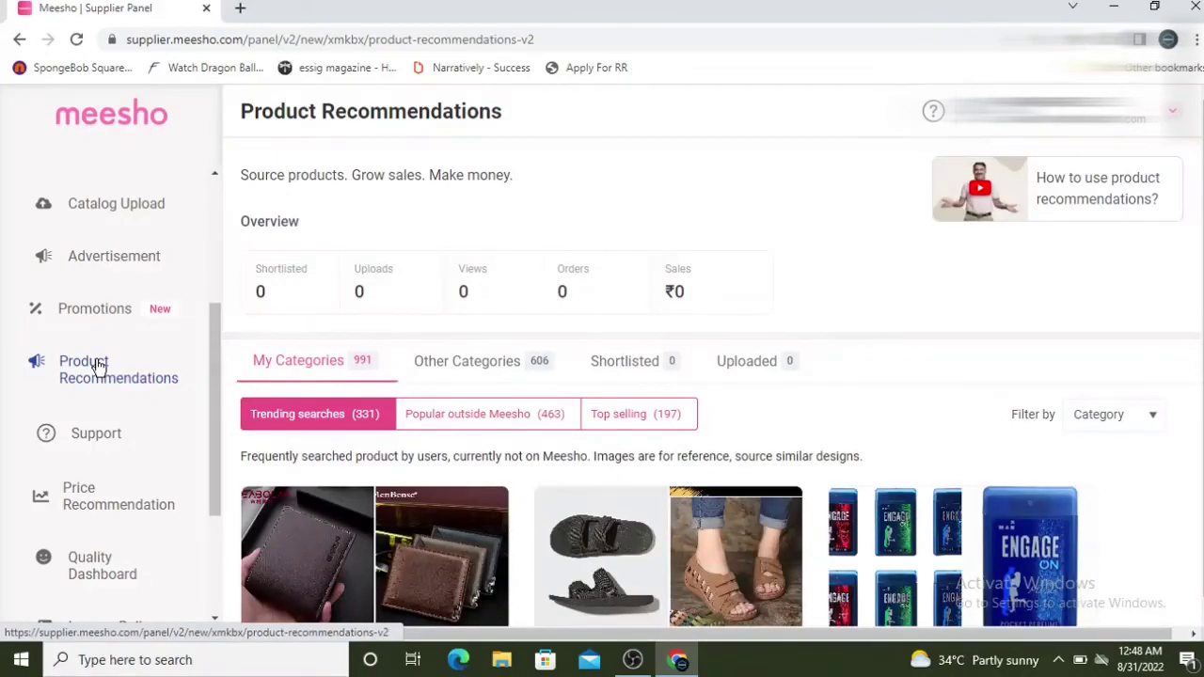
Step: Open the Support page and examine its issue categories and the list of recently raised tickets
click(101, 433)
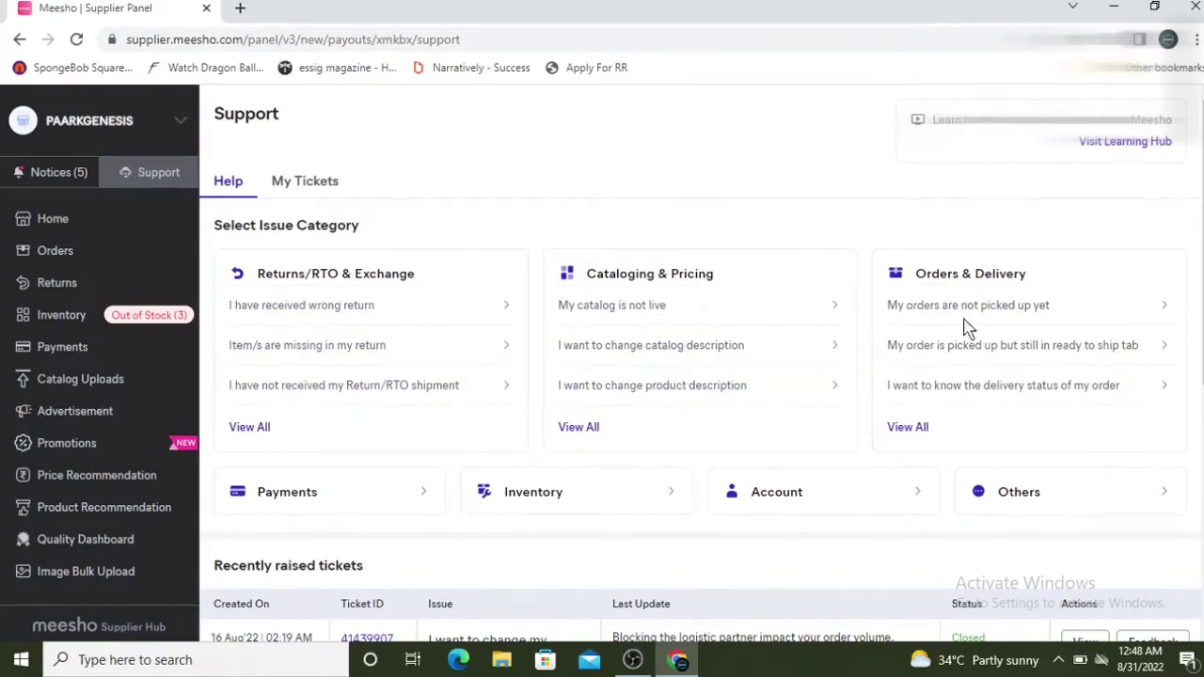
scroll(632, 445, down, 5)
scroll(618, 403, up, 5)
scroll(637, 349, down, 5)
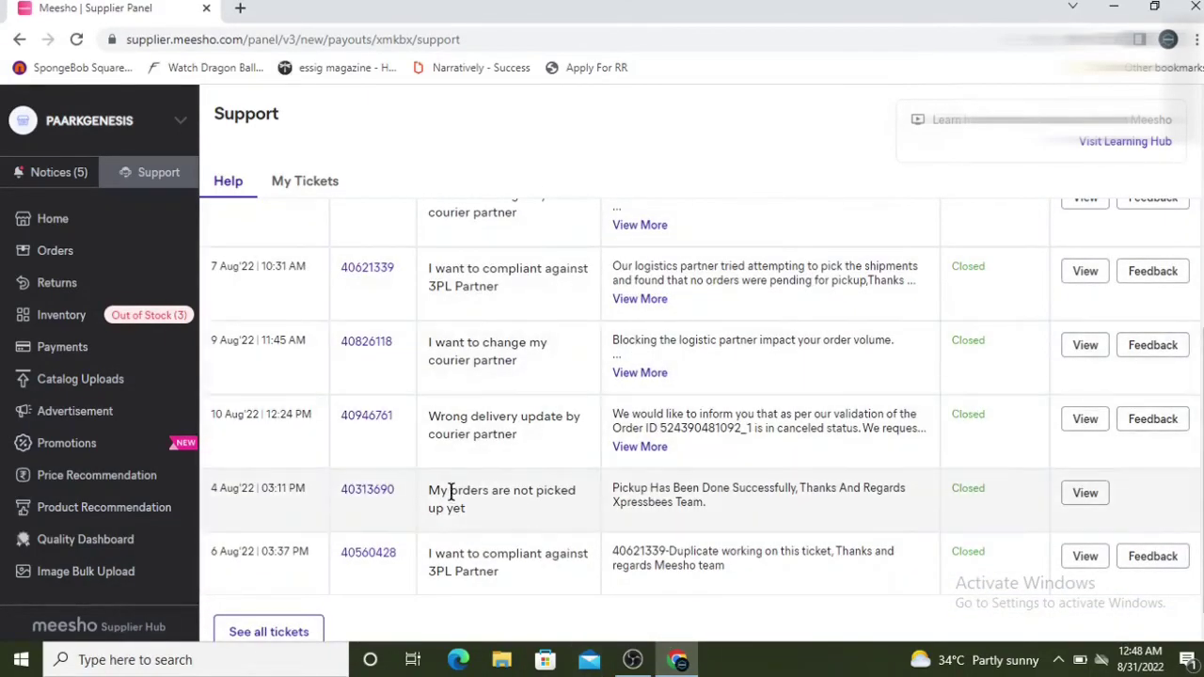
scroll(395, 541, down, 1)
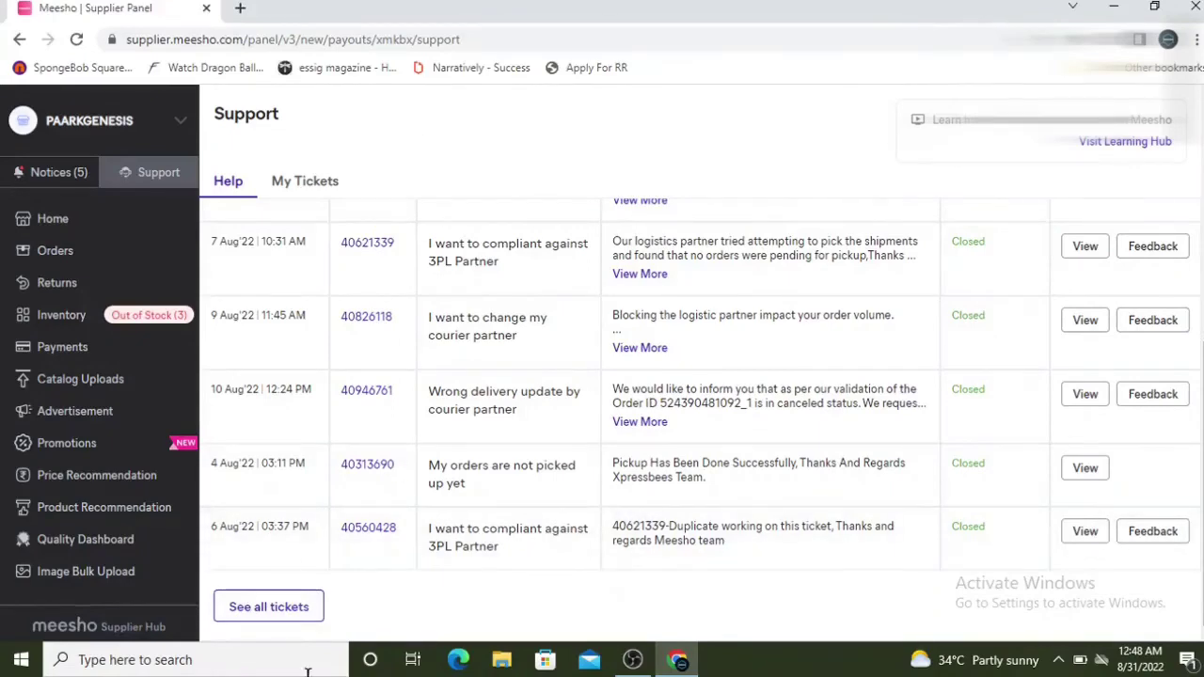
scroll(499, 462, up, 5)
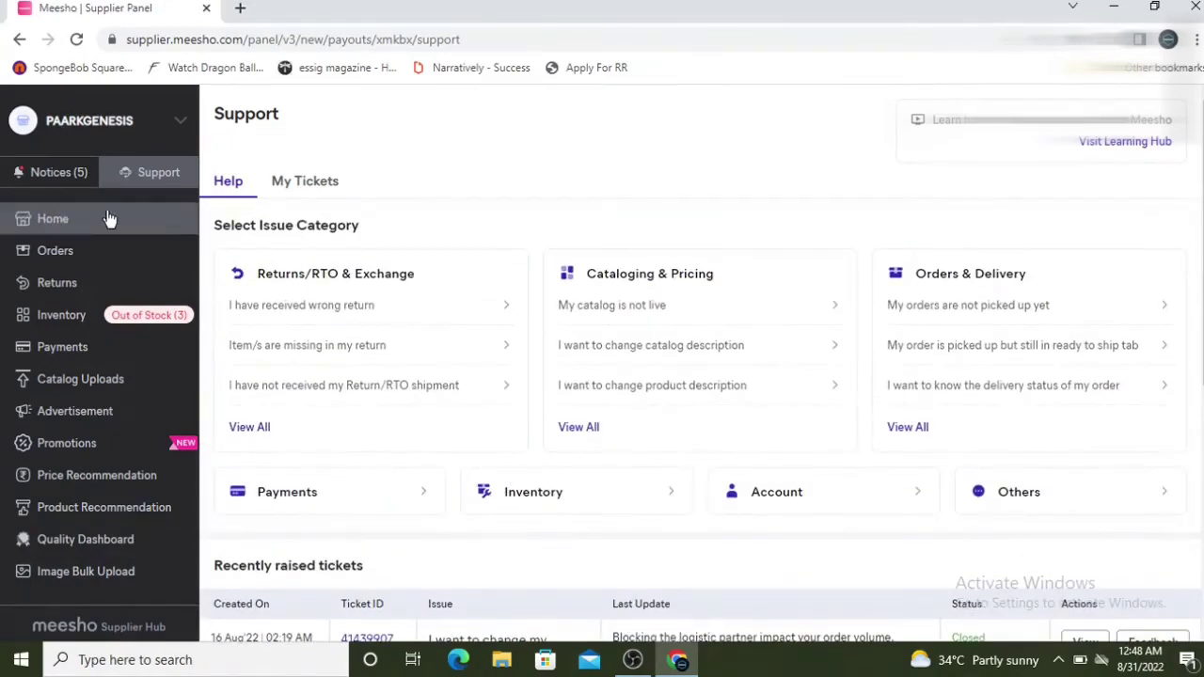
Step: Return to Home, close the sale announcement, decline custom notifications, and open the Quality Dashboard
click(81, 219)
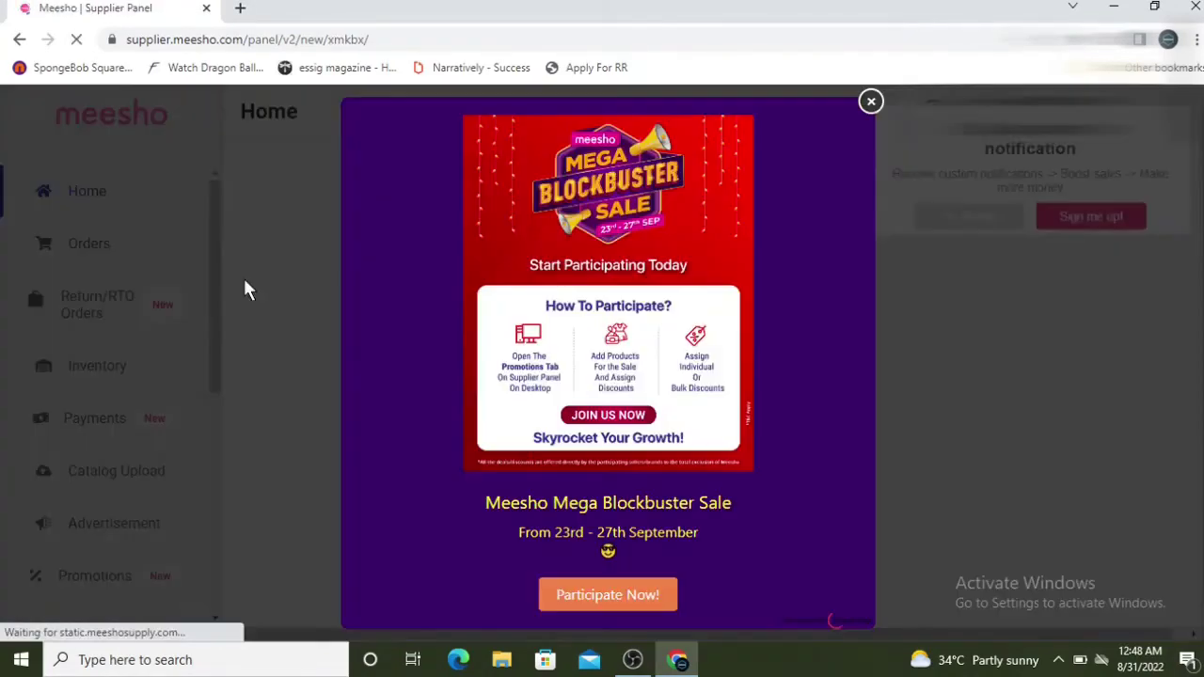
click(868, 100)
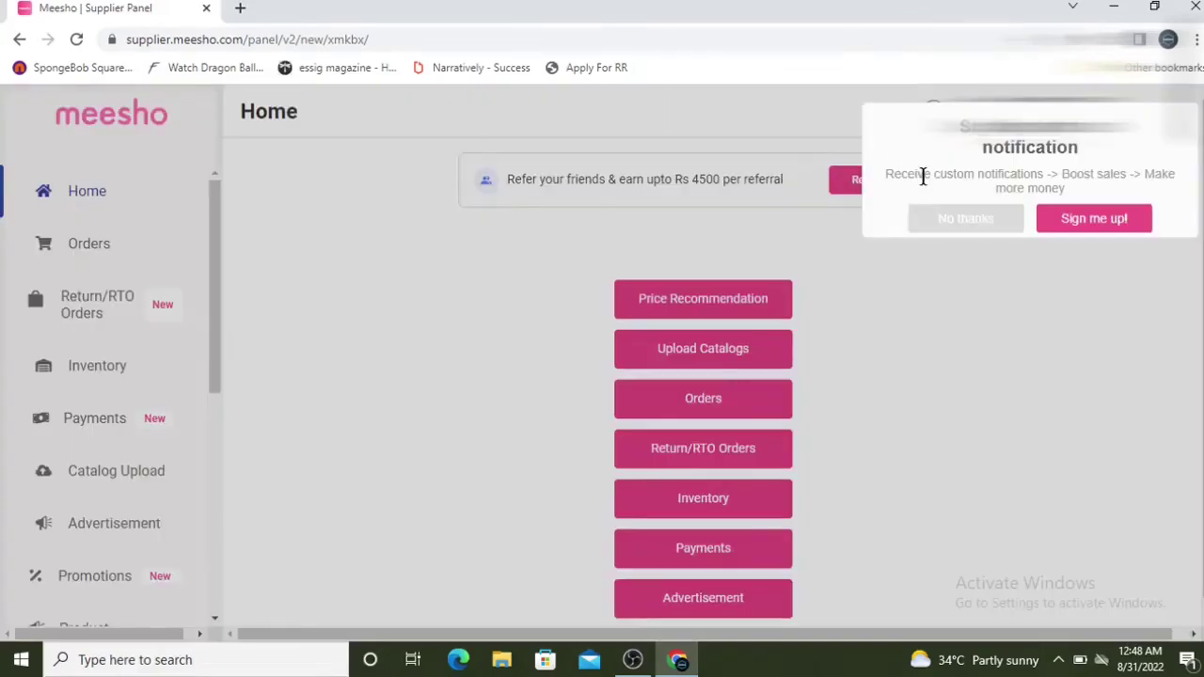
click(965, 218)
scroll(104, 414, down, 2)
scroll(103, 357, down, 2)
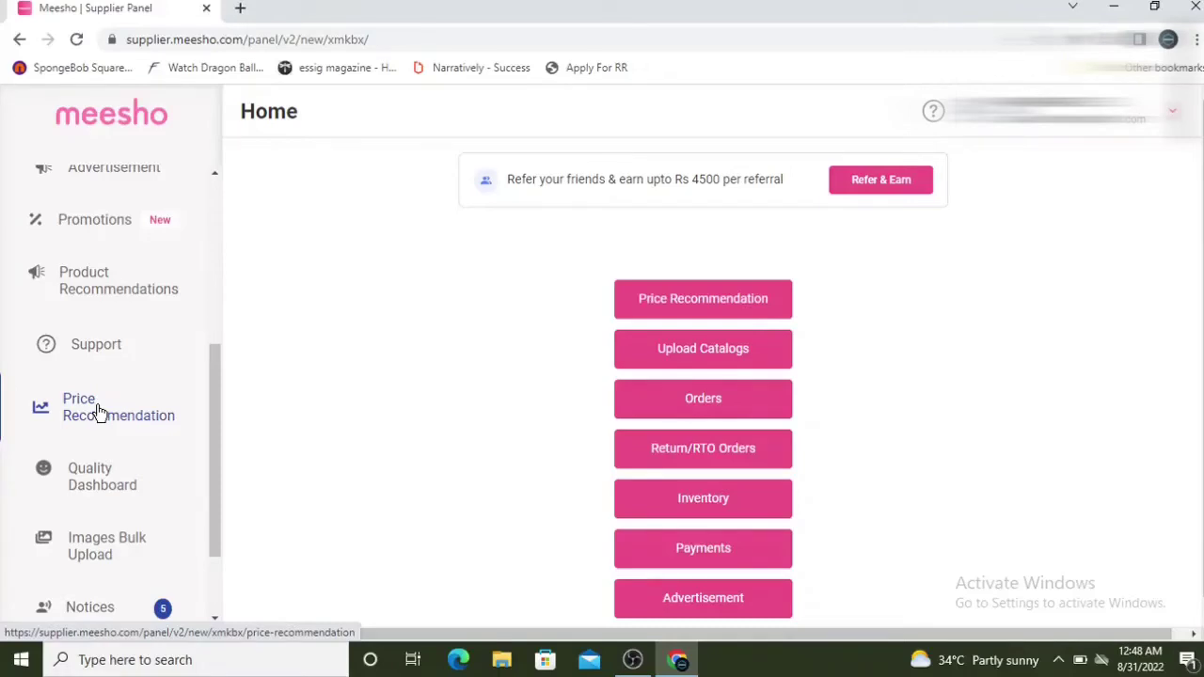
scroll(113, 411, down, 1)
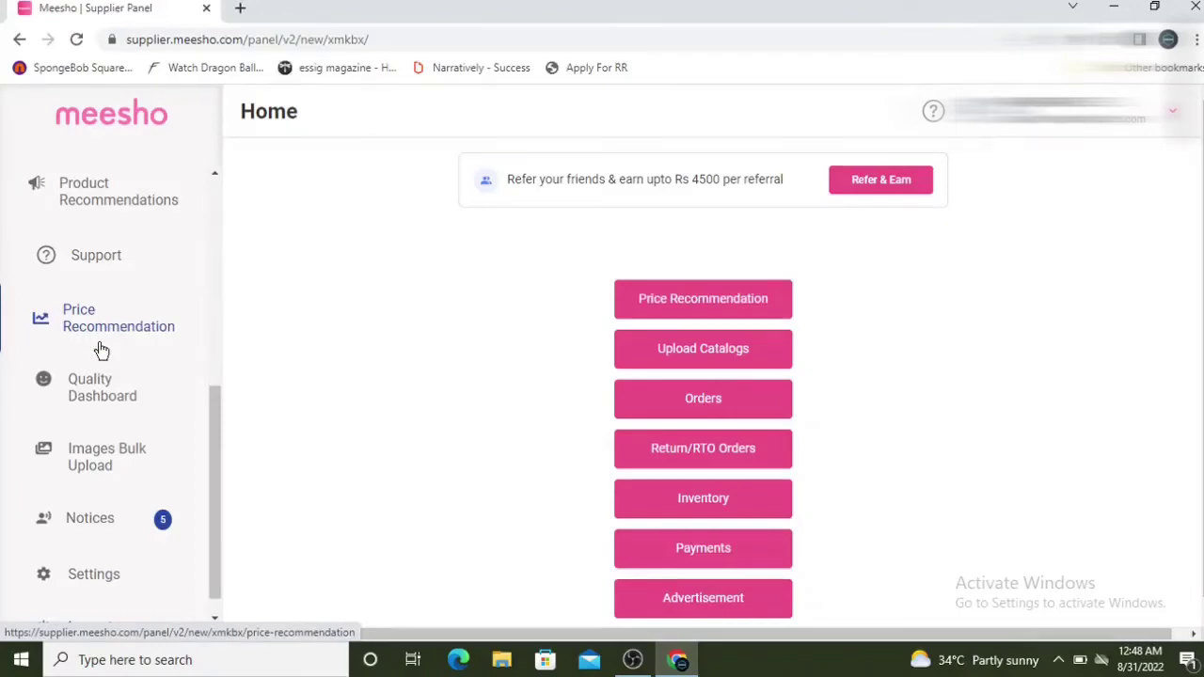
click(98, 393)
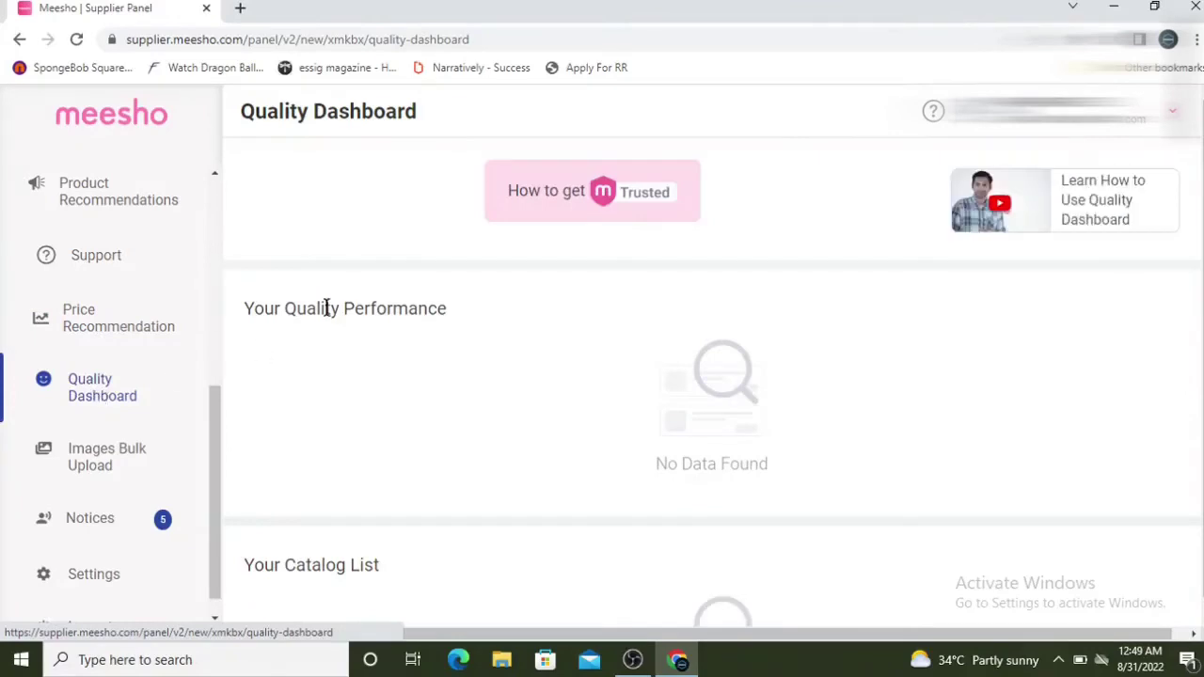
Step: Review the Your Quality Performance and Your Catalog List sections, and open the Image Bulk Upload page
scroll(537, 271, down, 2)
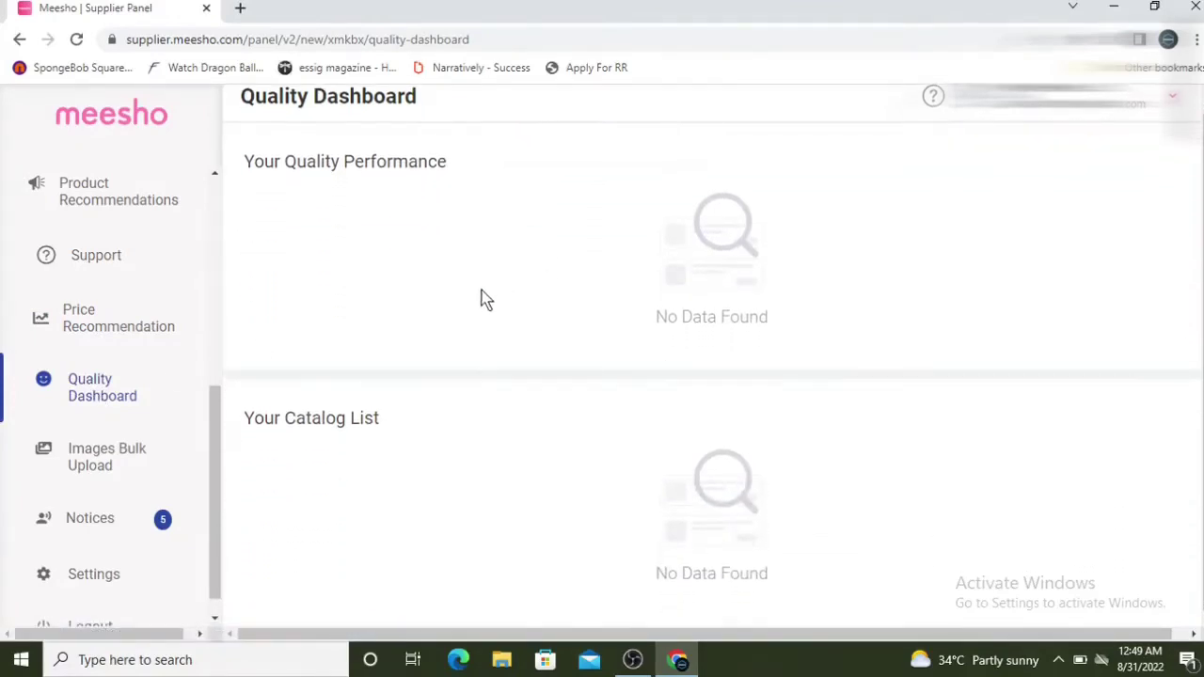
scroll(422, 194, up, 2)
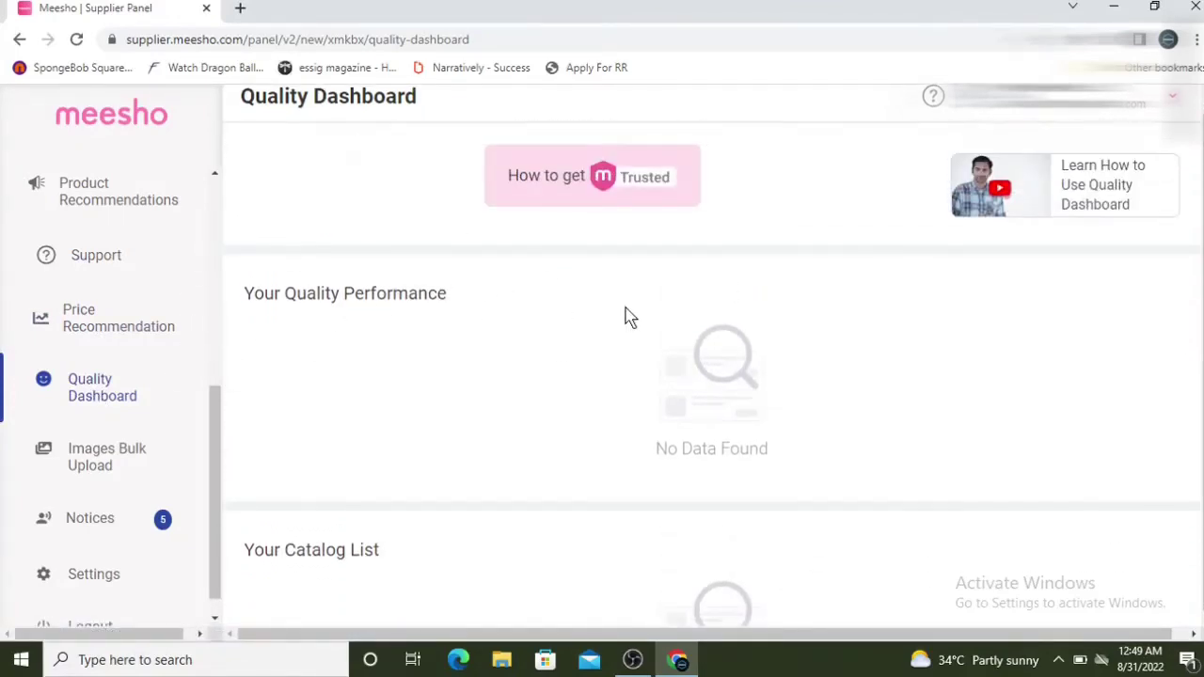
scroll(526, 310, down, 1)
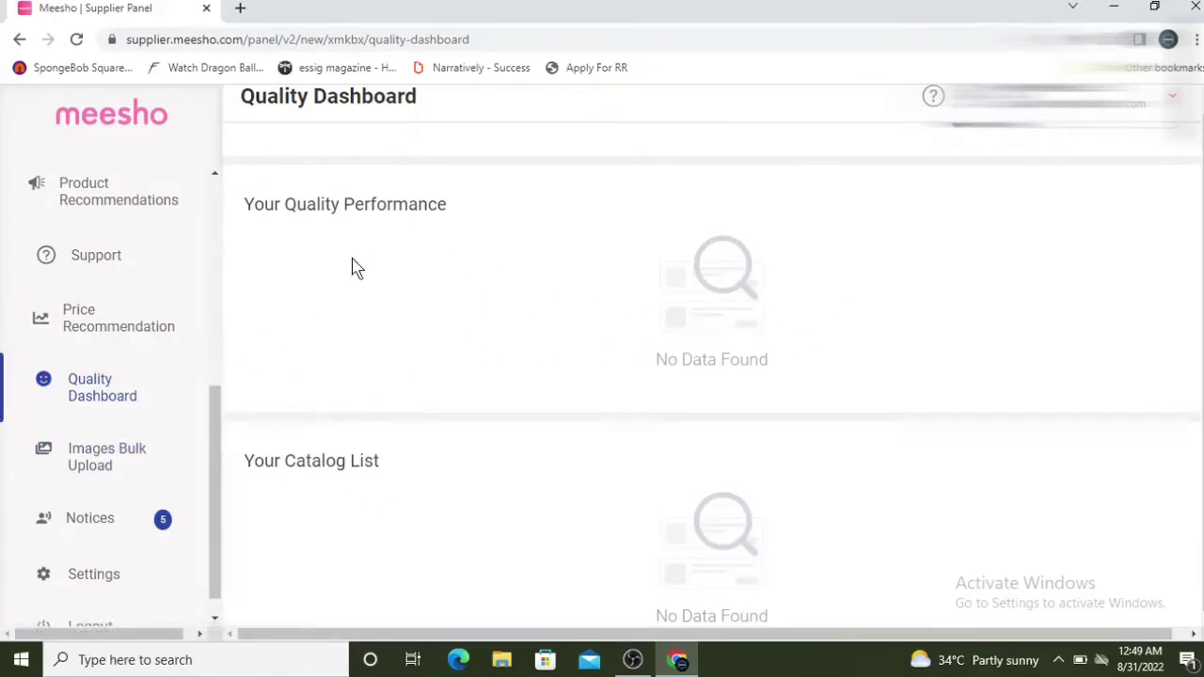
click(110, 458)
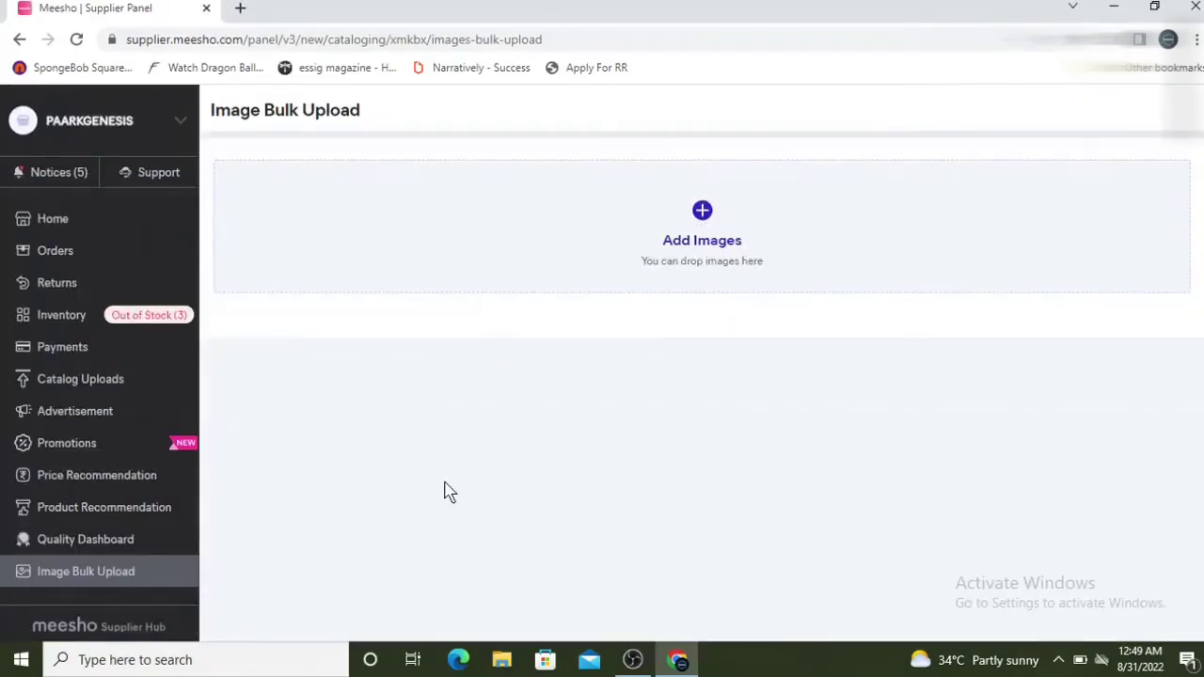
Step: Return to Home, dismiss the sale announcement and the notification sign-up, and open the Notices page
click(33, 222)
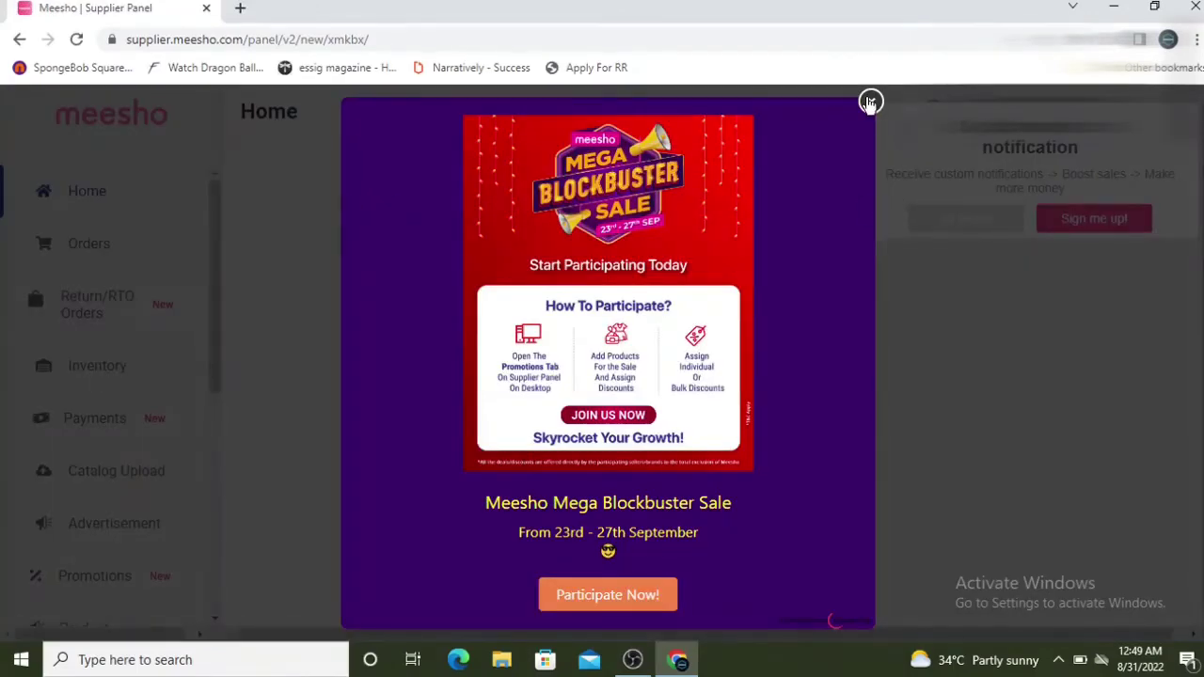
click(870, 101)
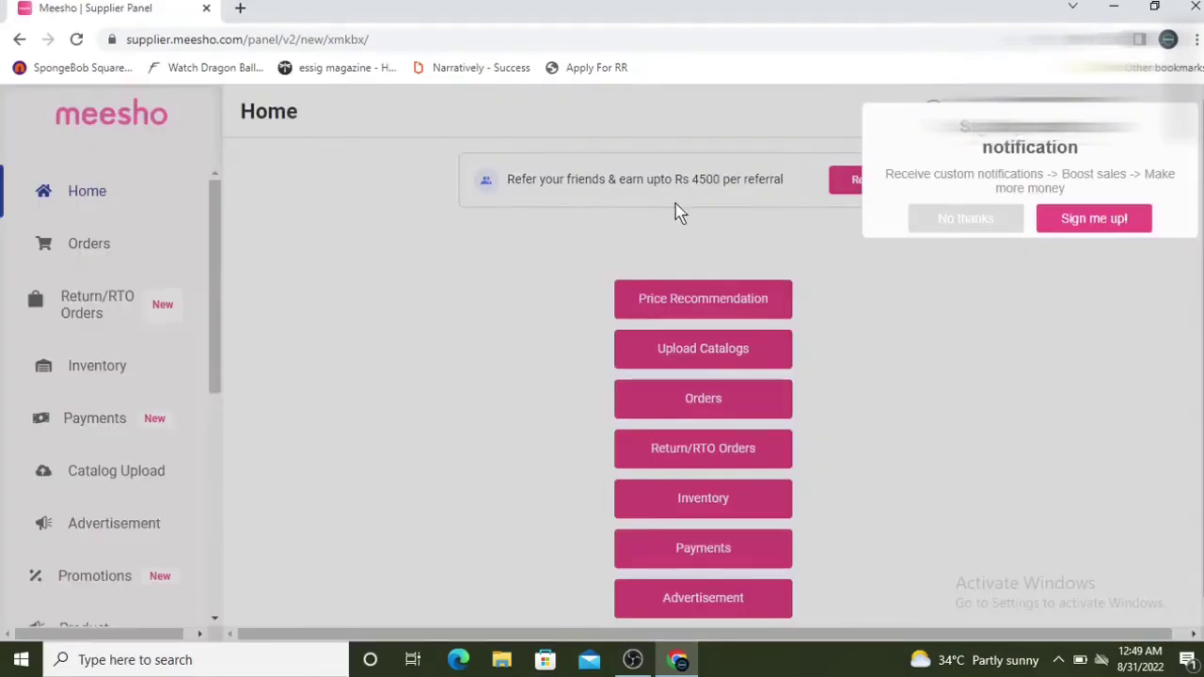
click(954, 220)
scroll(116, 398, down, 4)
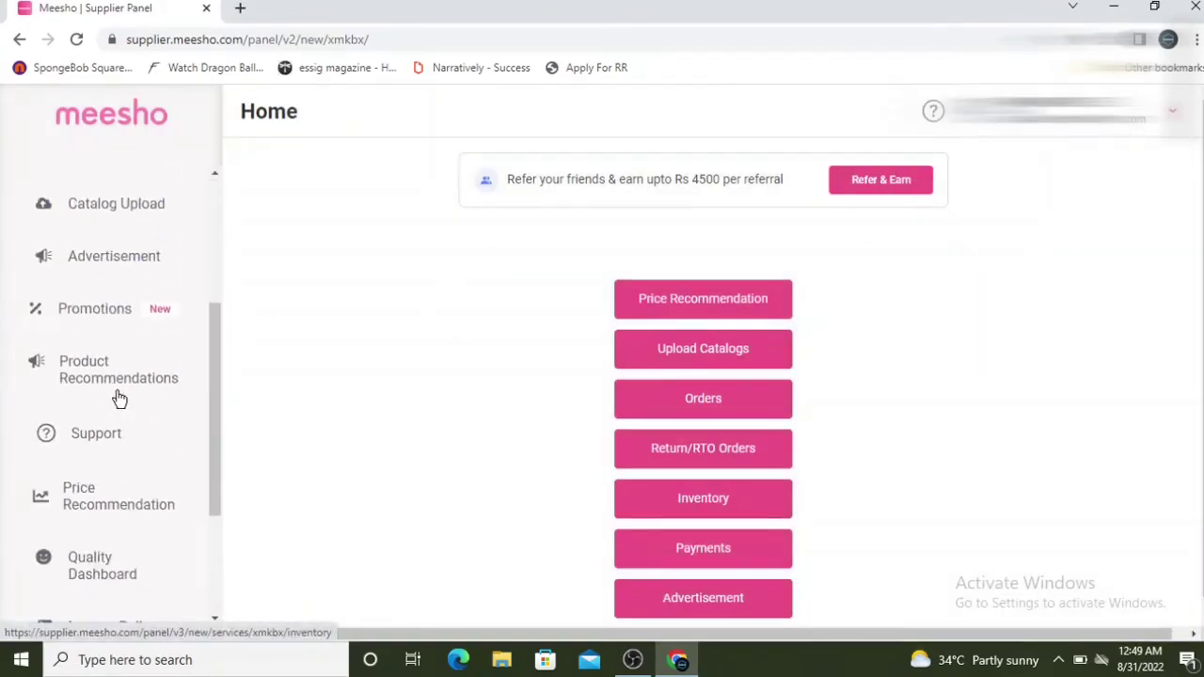
scroll(110, 303, down, 1)
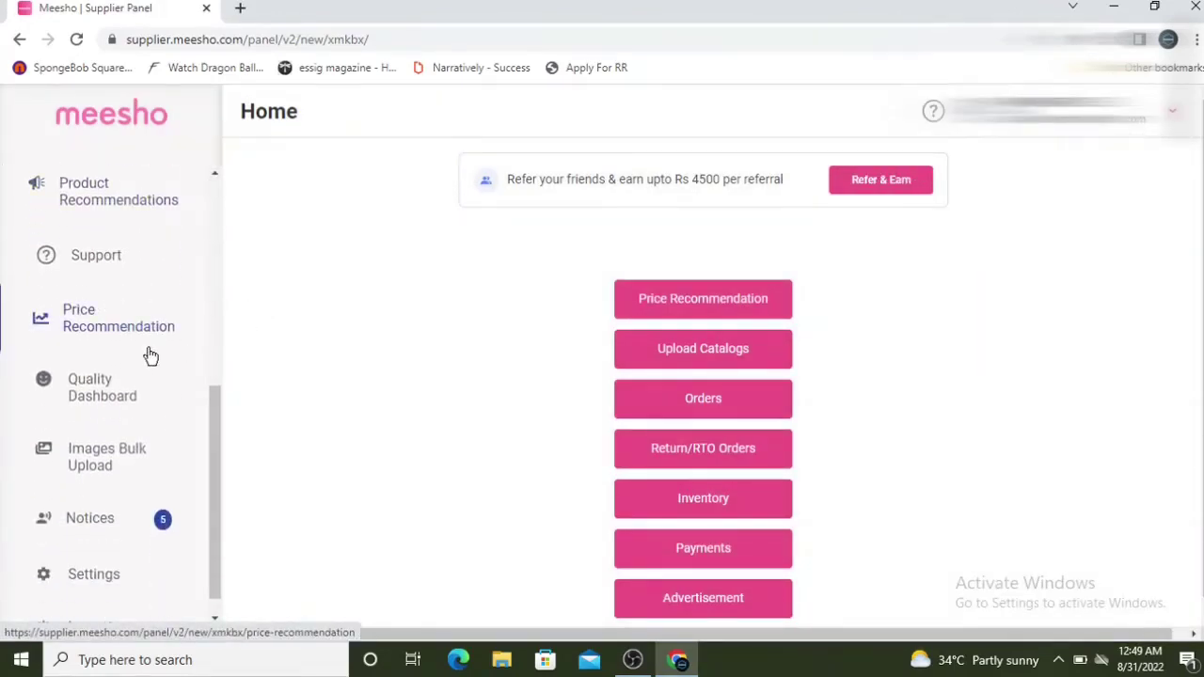
scroll(148, 352, down, 1)
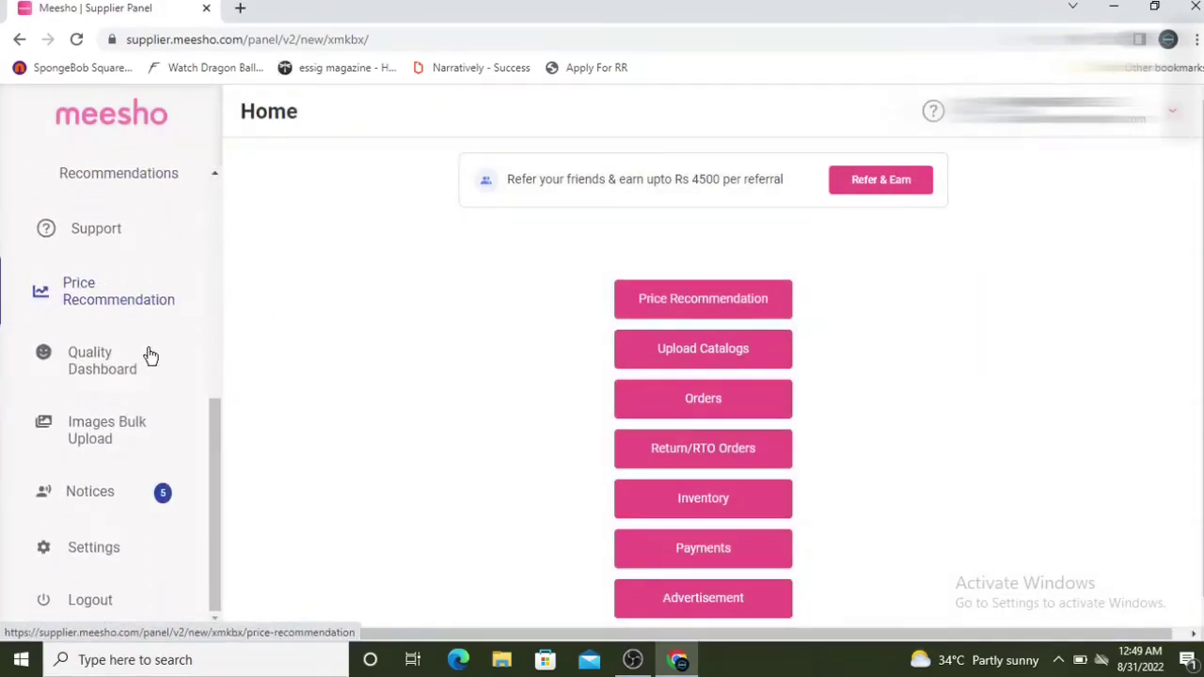
click(92, 492)
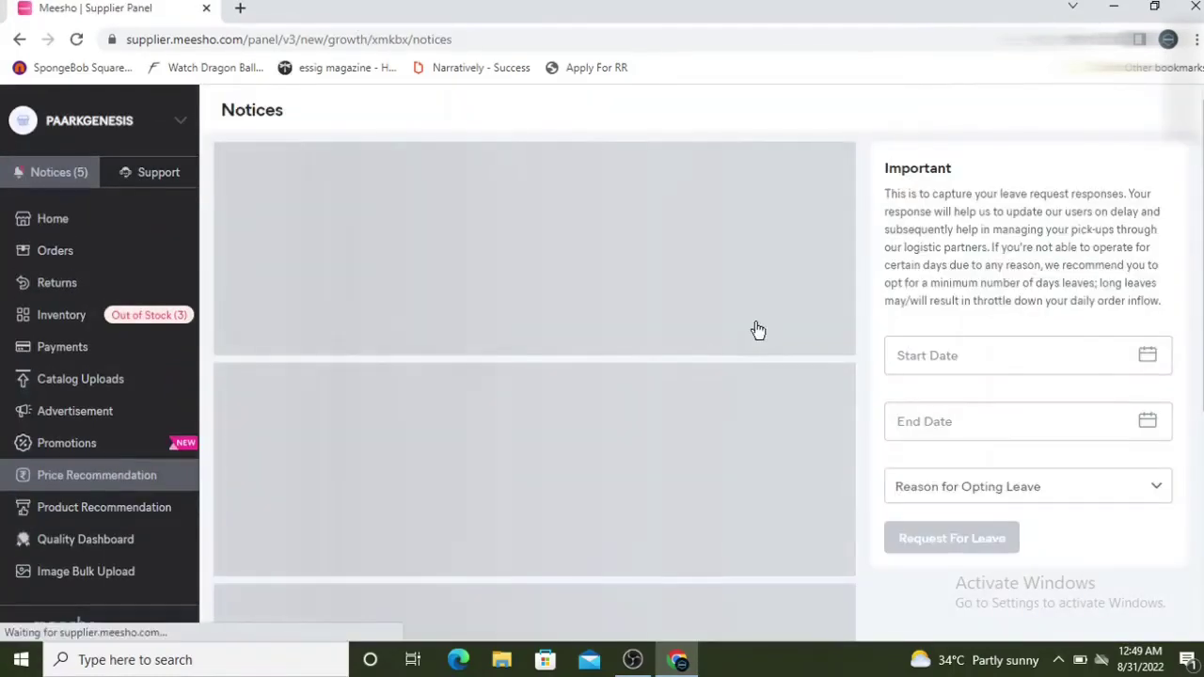
Step: Look through the published supplier notices from newest to oldest and return to the leave request form beside them
scroll(712, 348, down, 12)
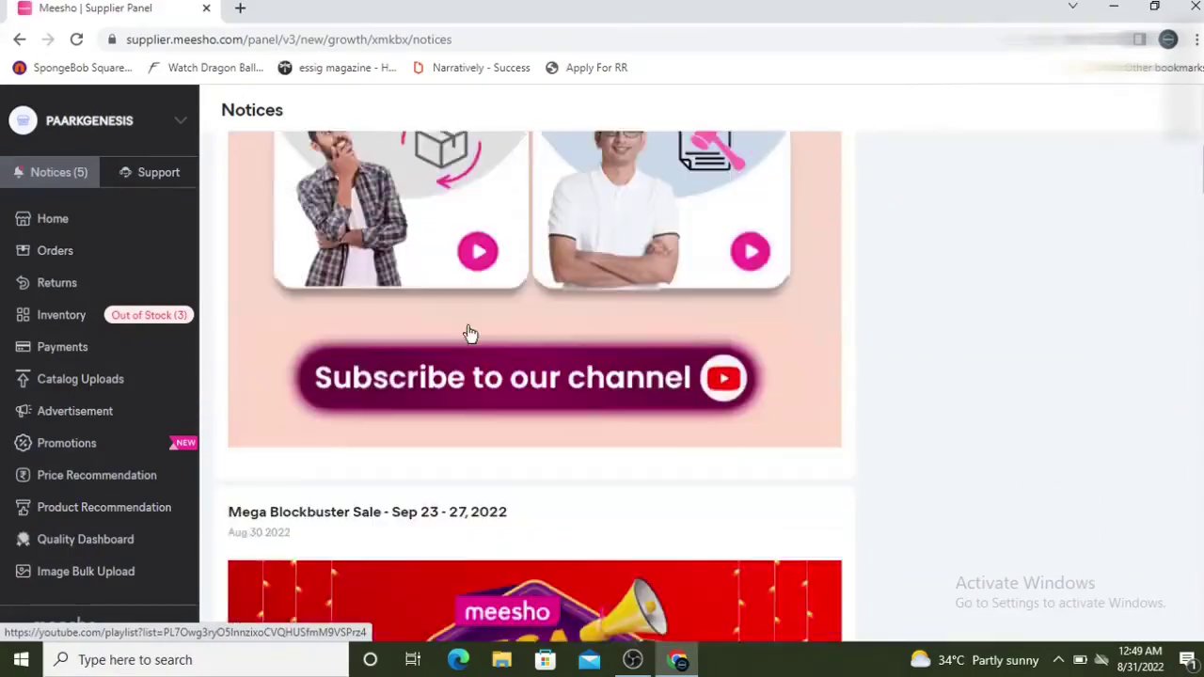
scroll(492, 292, down, 15)
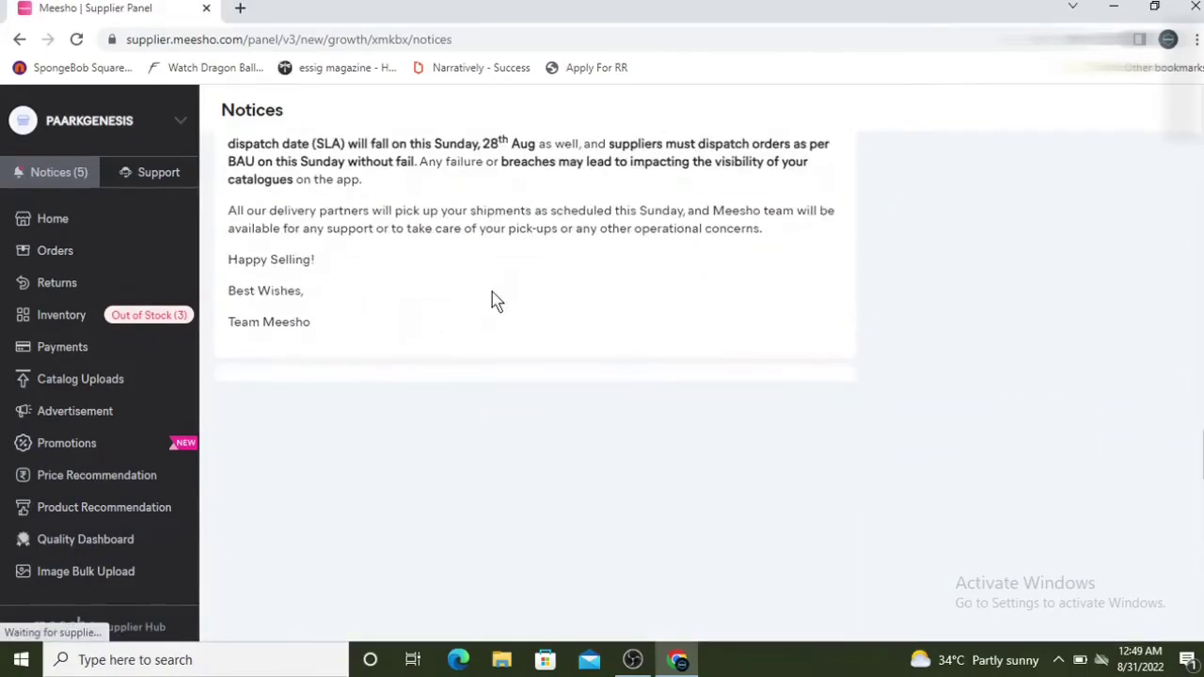
scroll(492, 297, up, 15)
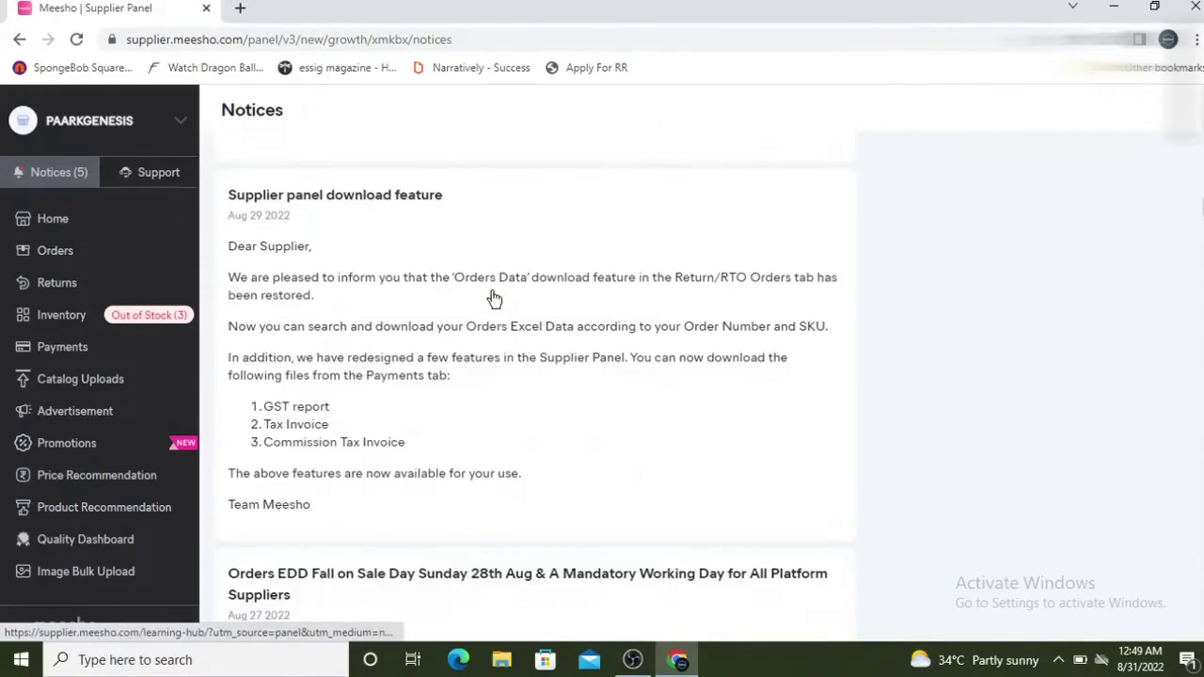
scroll(492, 298, up, 10)
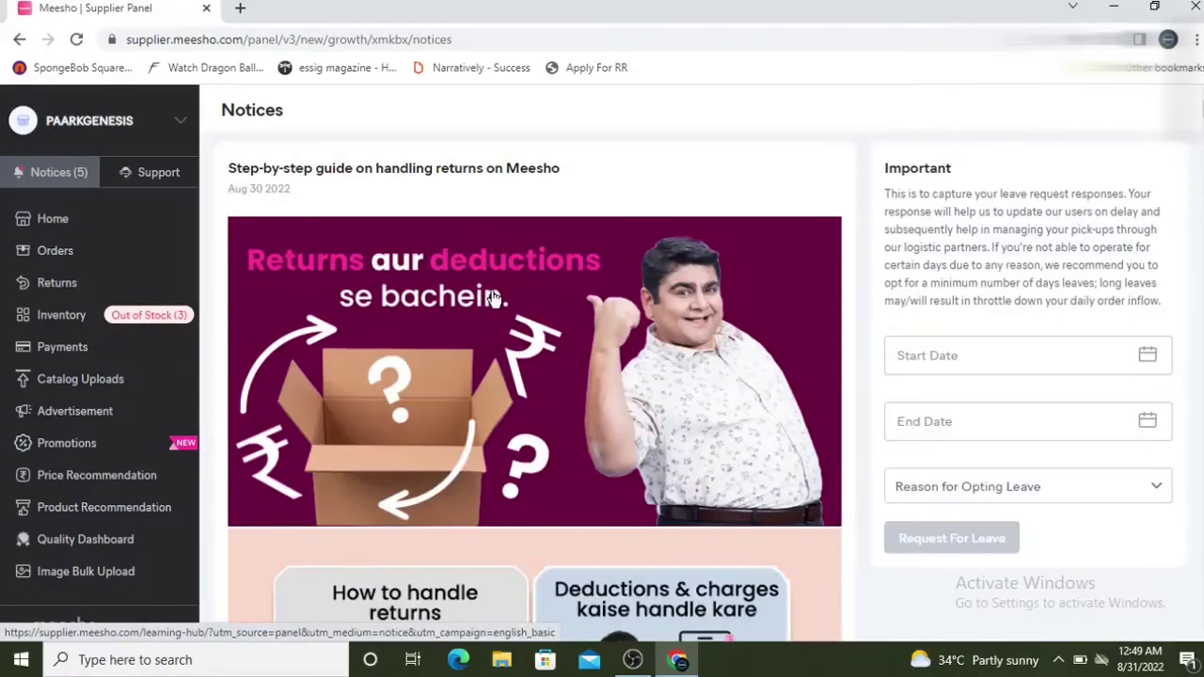
Step: Go back to Home, close the Mega Blockbuster Sale announcement, and open the Settings page
click(66, 222)
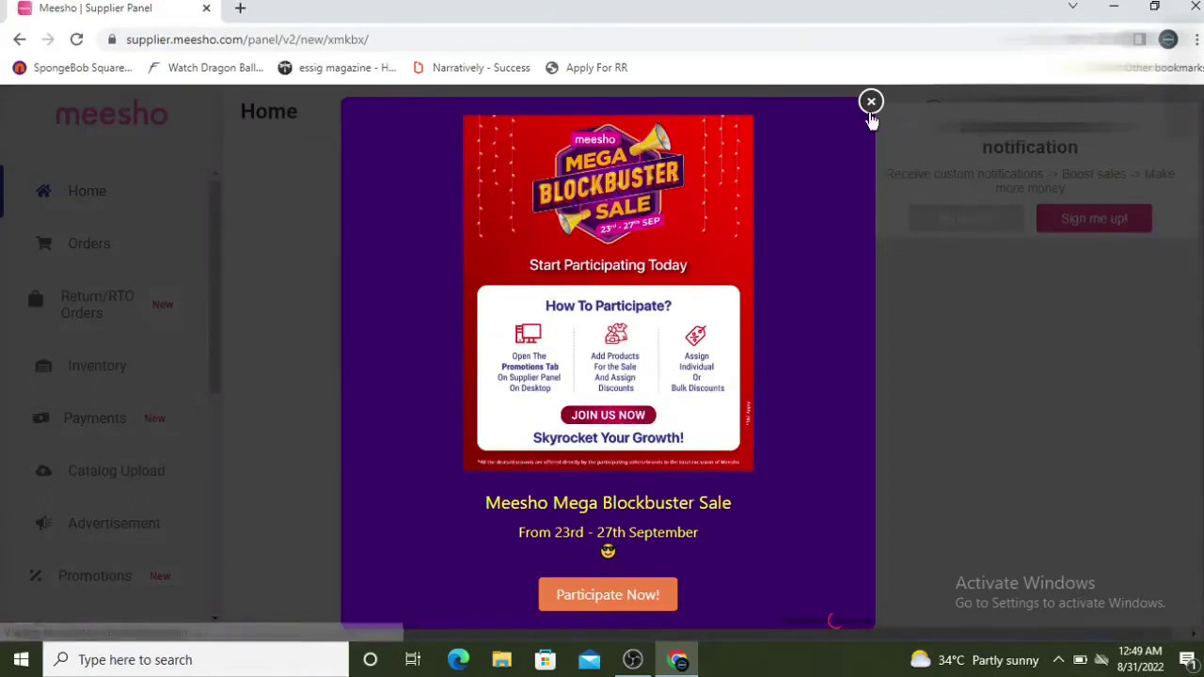
click(870, 111)
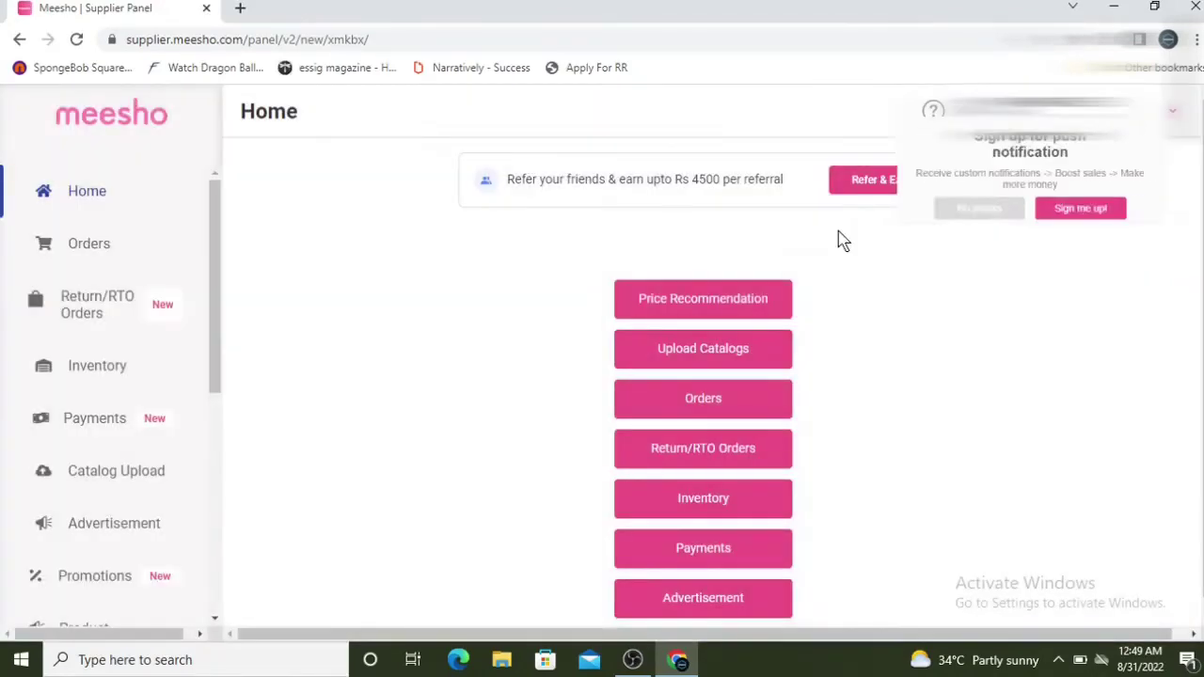
scroll(66, 376, down, 5)
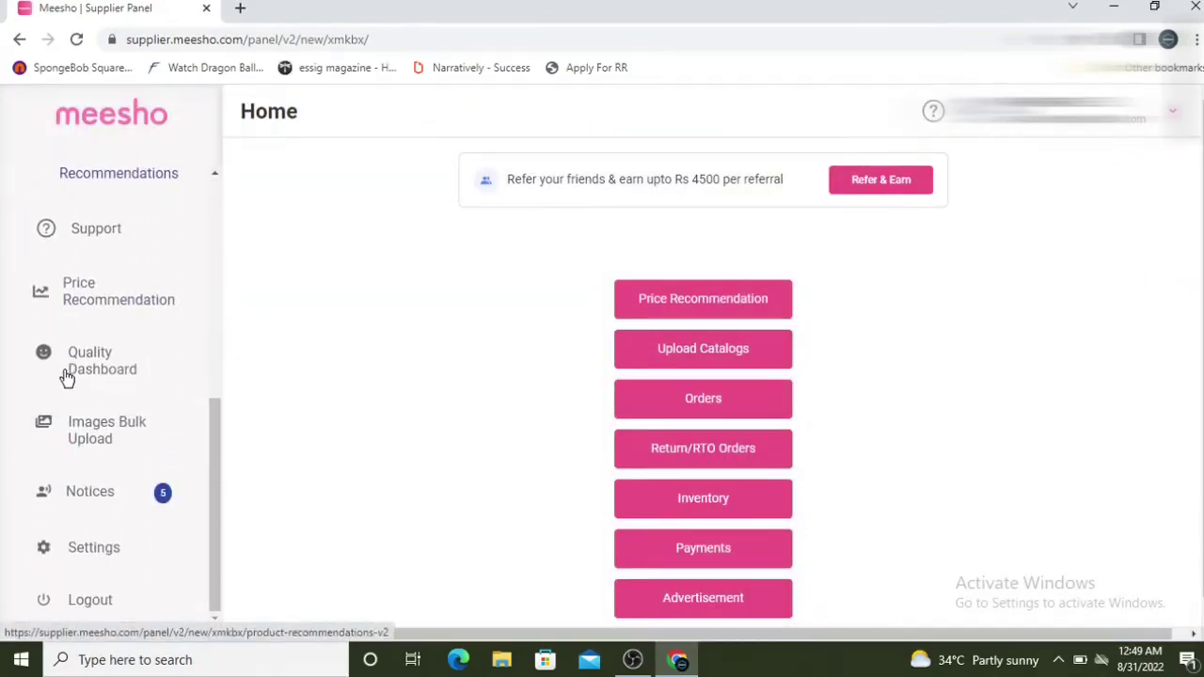
click(61, 553)
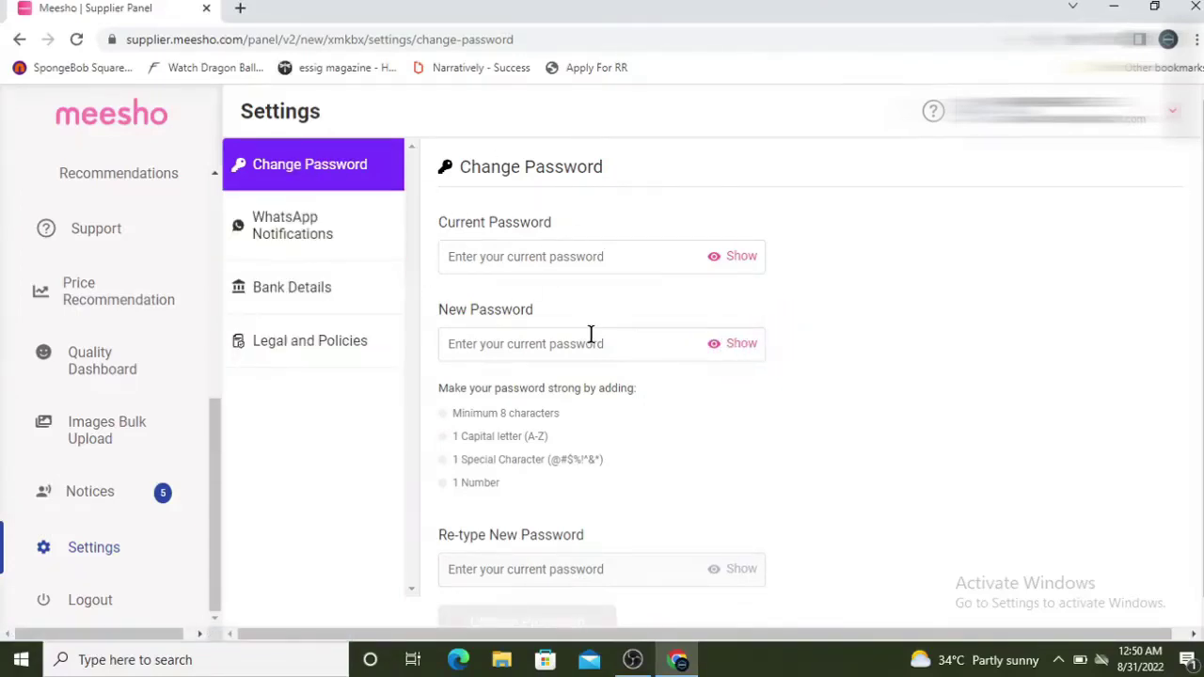
Step: Review the Change Password form and the other settings sections, and log out of the supplier panel
scroll(499, 385, down, 1)
scroll(526, 437, up, 1)
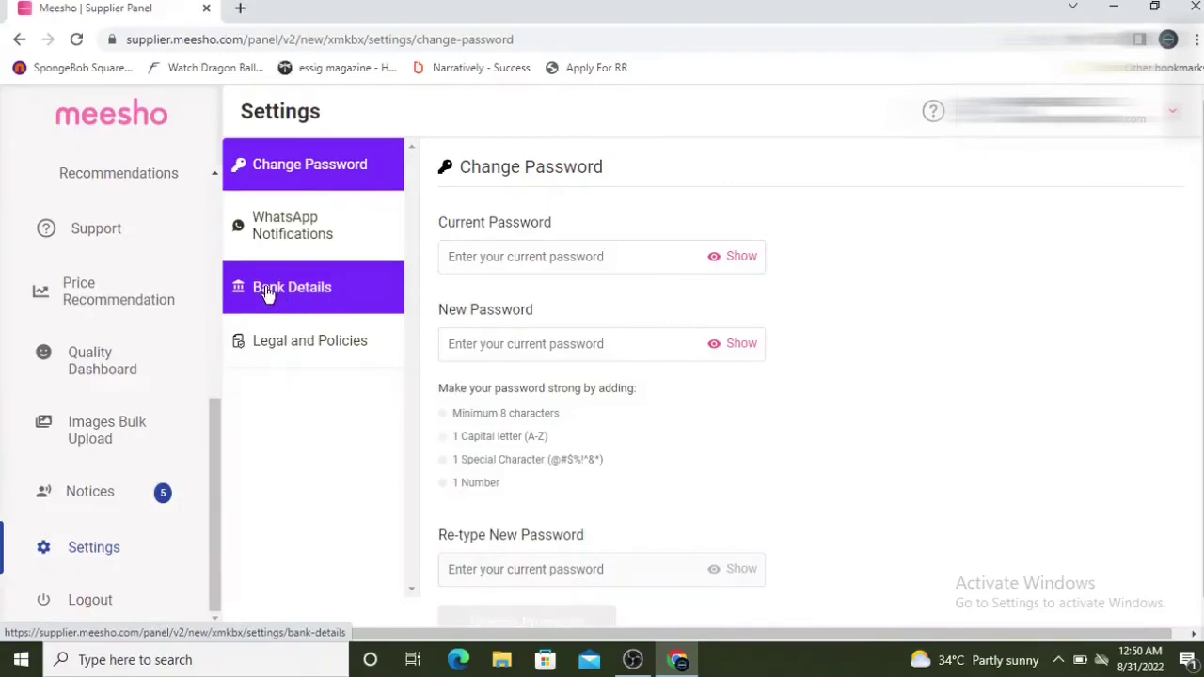
click(97, 602)
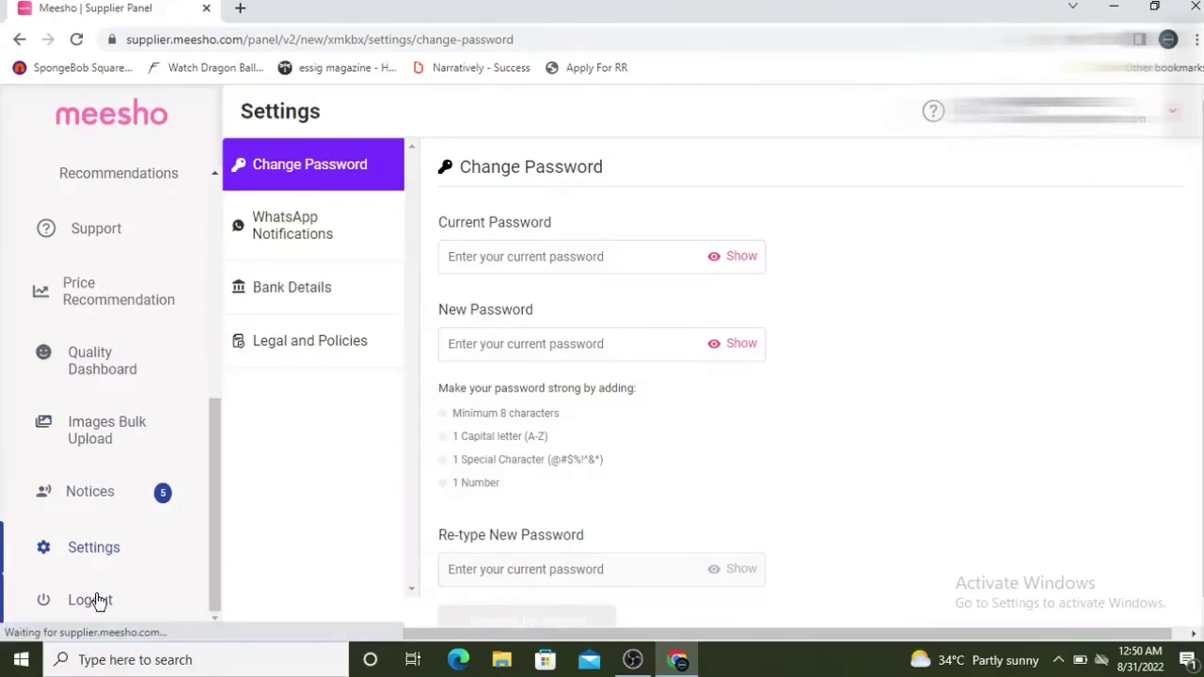